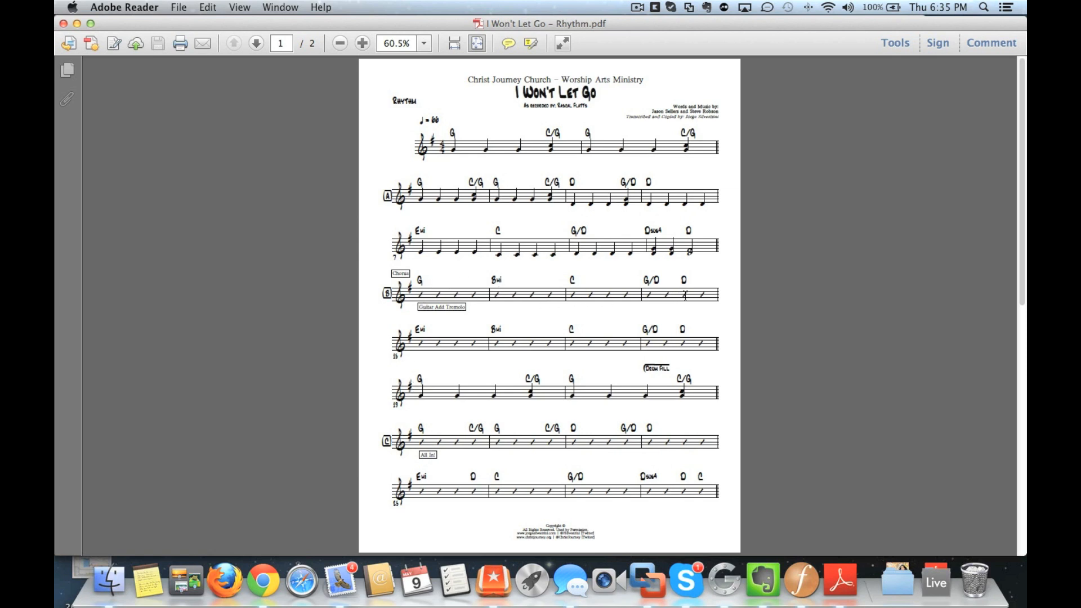
- Switch to Finale 2012 and enter a G chord symbol at the start of measure 11
key("super+Tab")
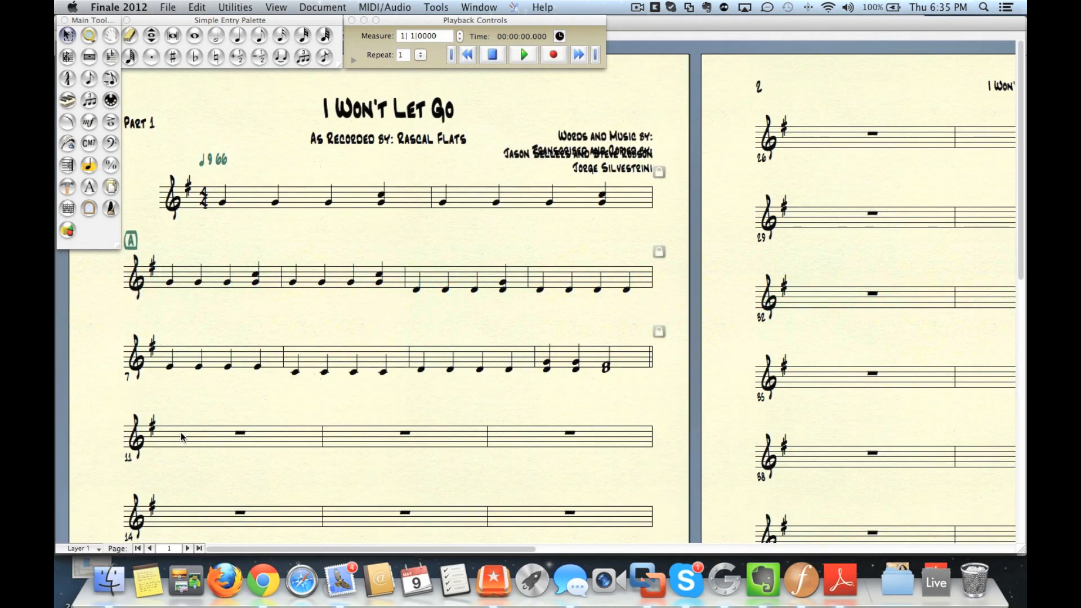
left_click(92, 146)
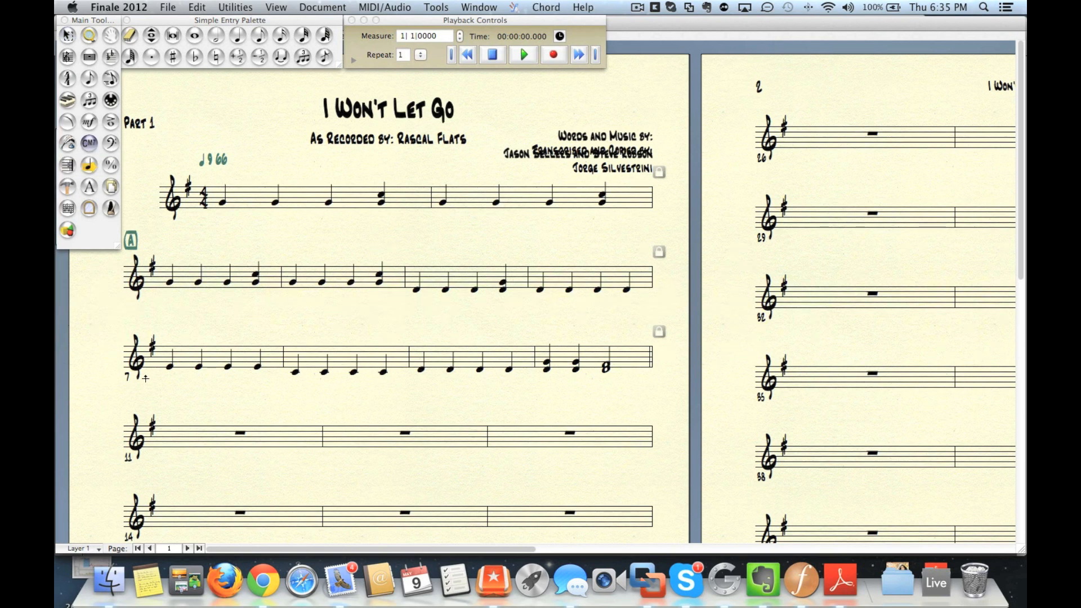
left_click(166, 422)
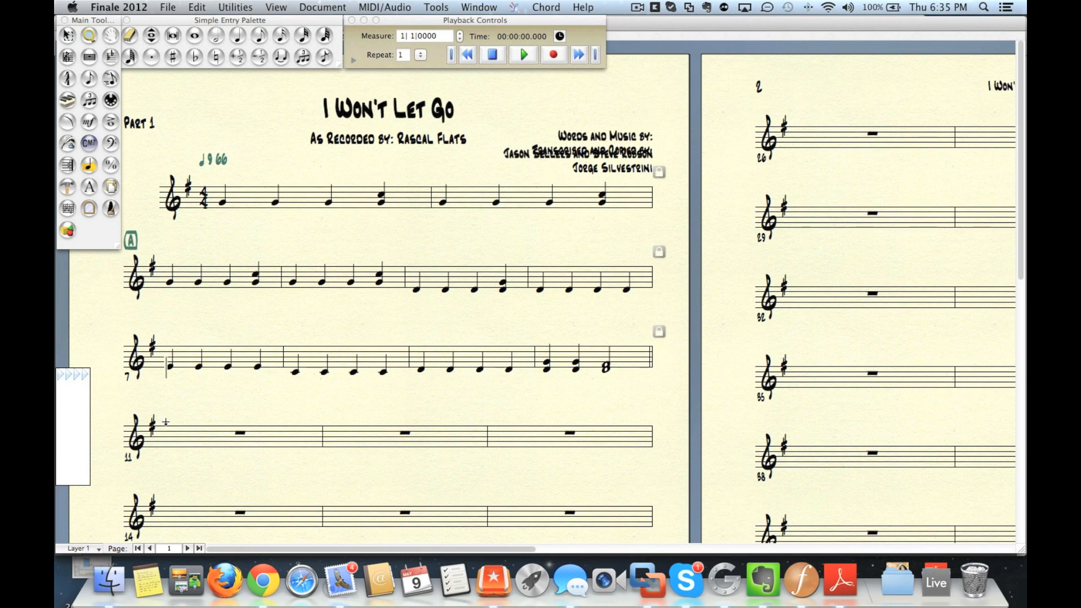
key("shift")
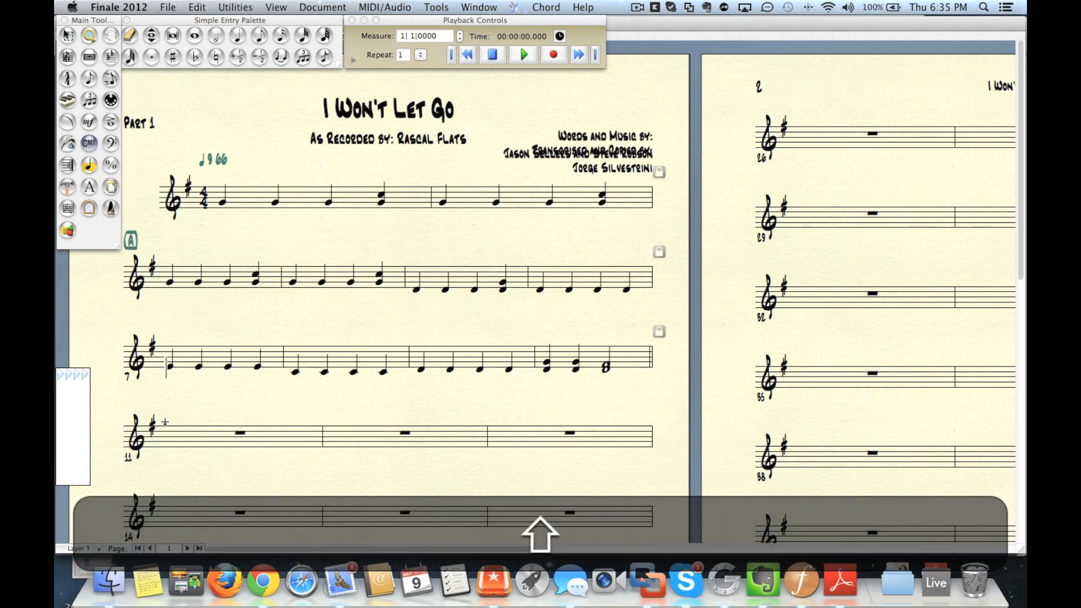
type("G")
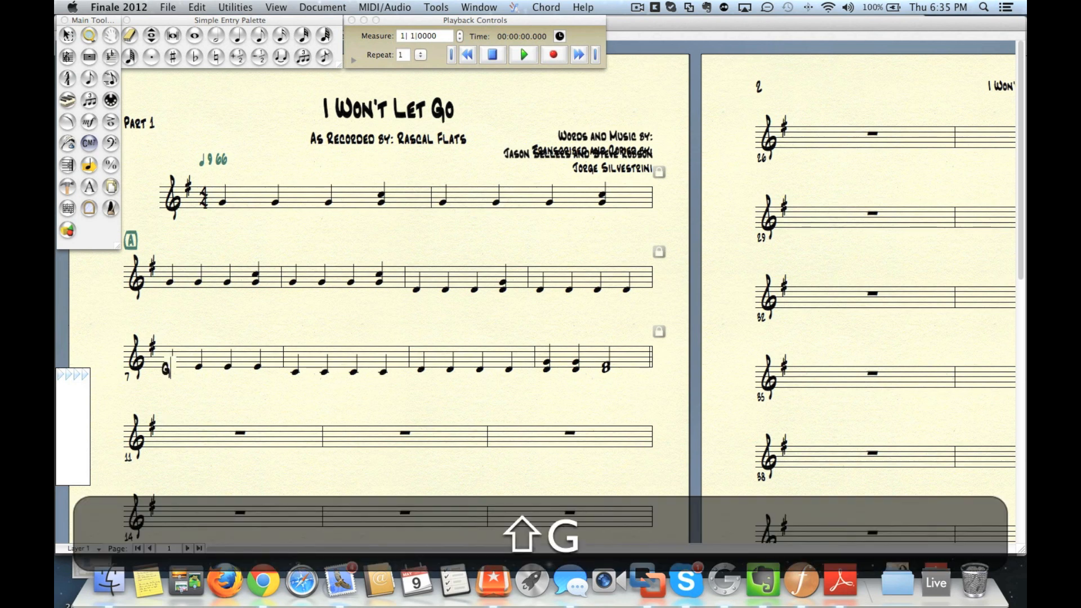
key("space")
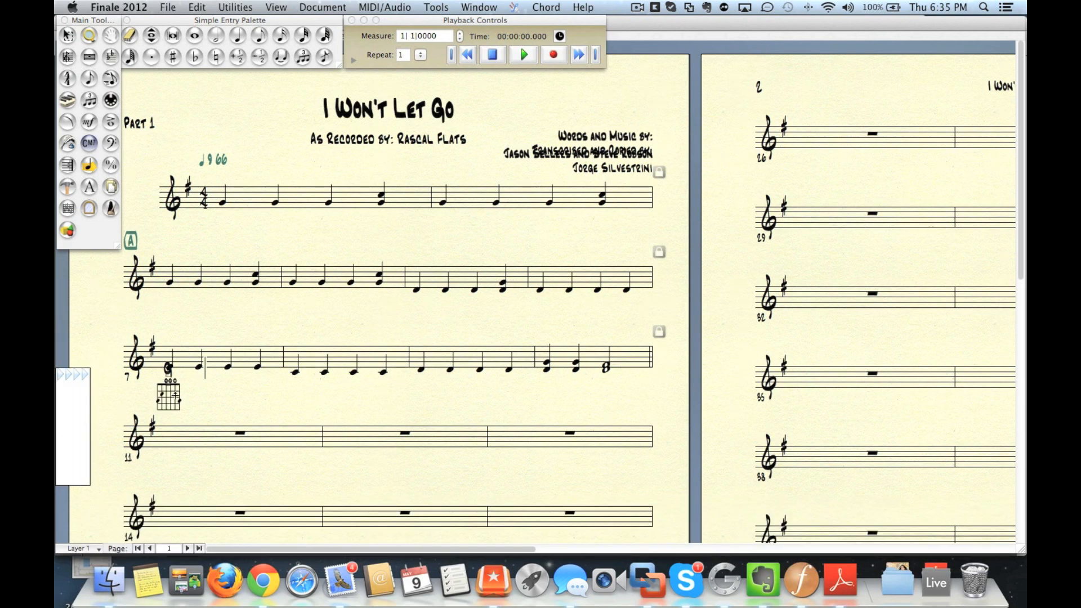
- Hide the chord fretboards and lower the chord baseline so the symbols sit just above the staff
left_click(545, 8)
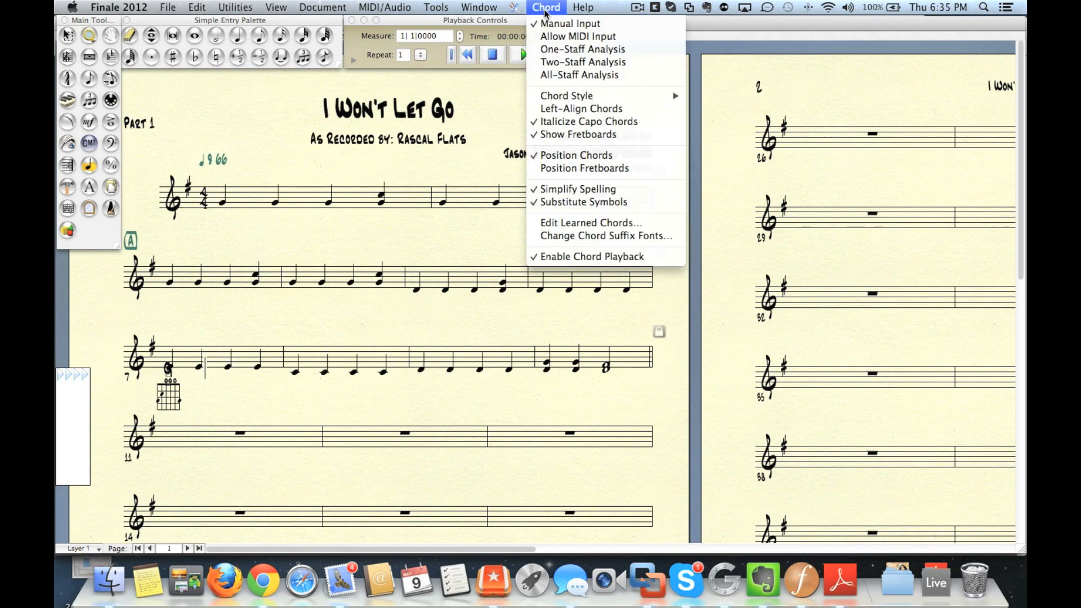
left_click(545, 134)
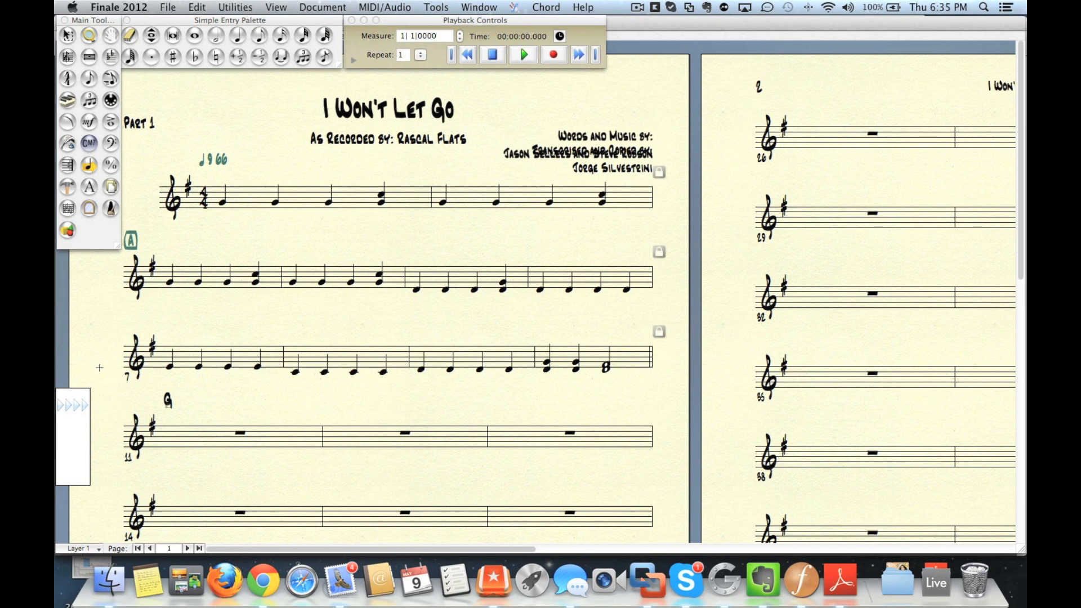
left_click(62, 405)
left_click(61, 405)
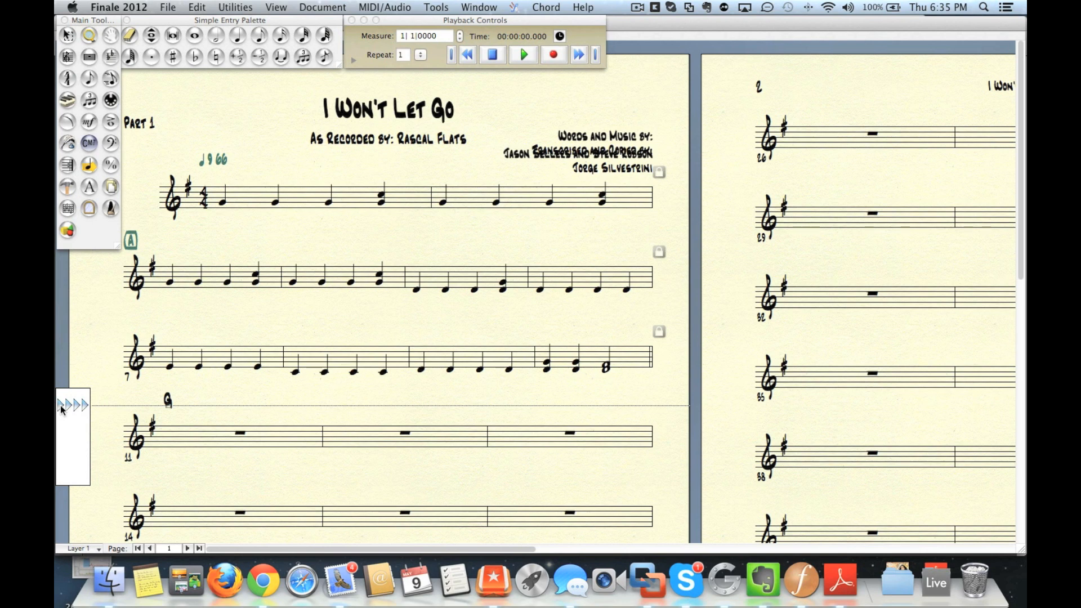
left_click_drag(61, 406, 56, 422)
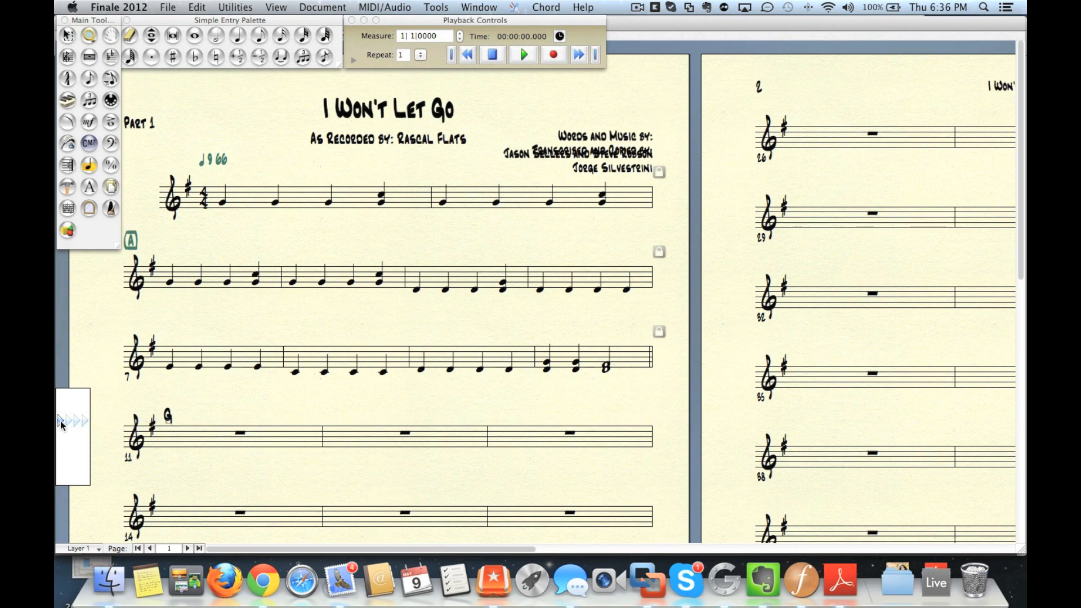
left_click_drag(77, 423, 79, 413)
key("super+z")
- Consult the Rhythm PDF chart in Adobe Reader, and back in Finale enter a B chord symbol at the start of measure 12
key("super+Tab")
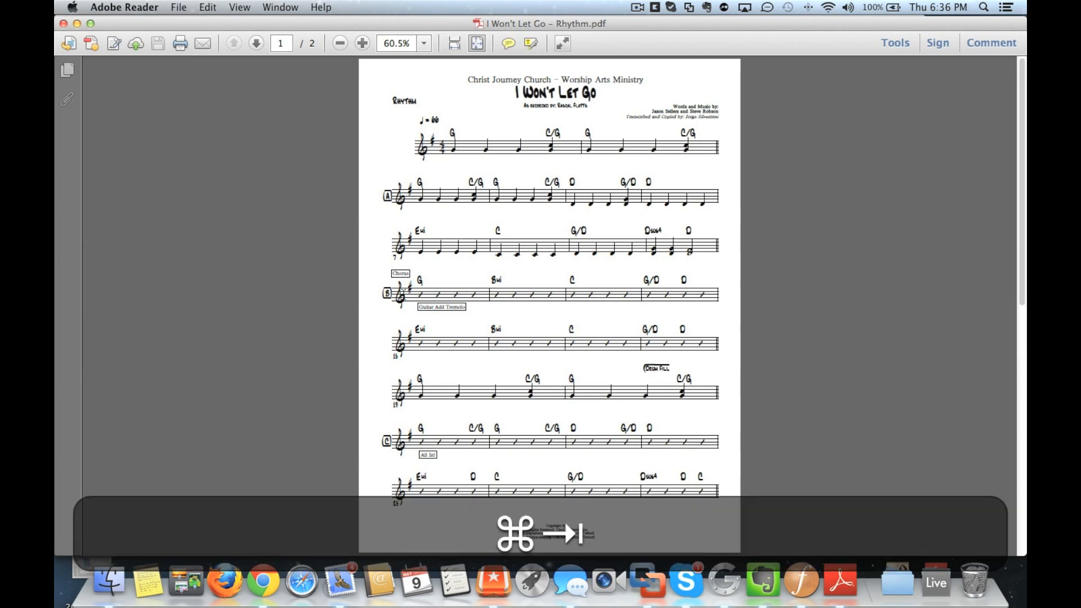
key("super+Tab")
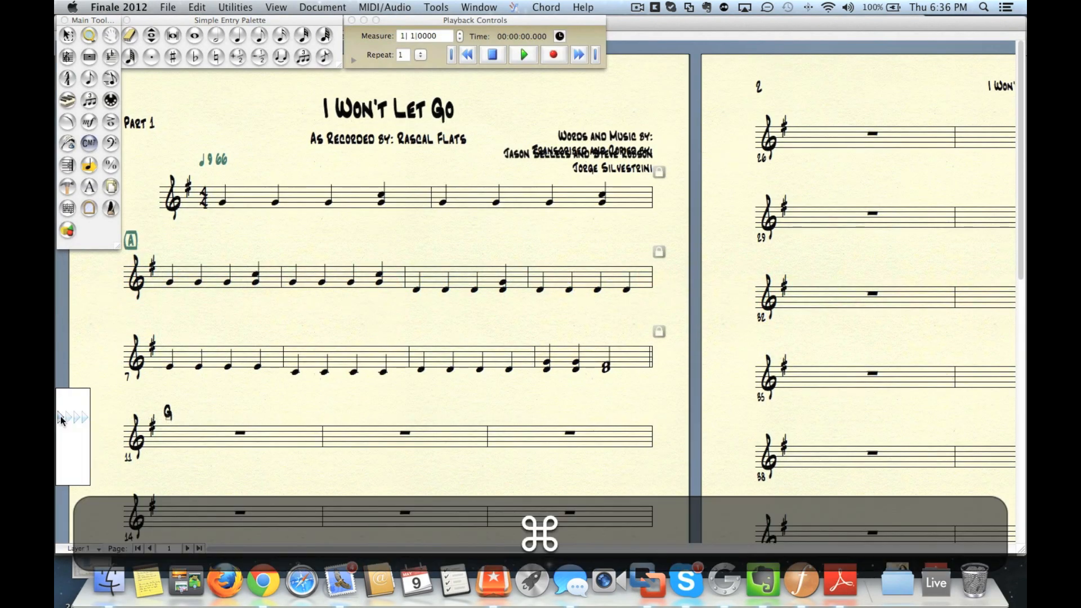
key("super+Tab")
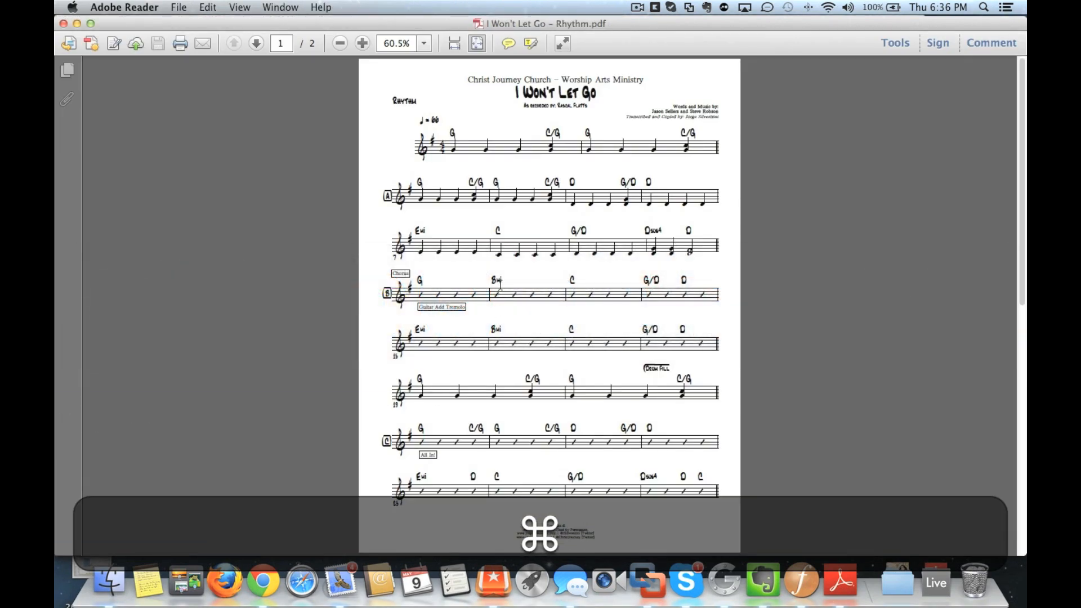
key("super+Tab")
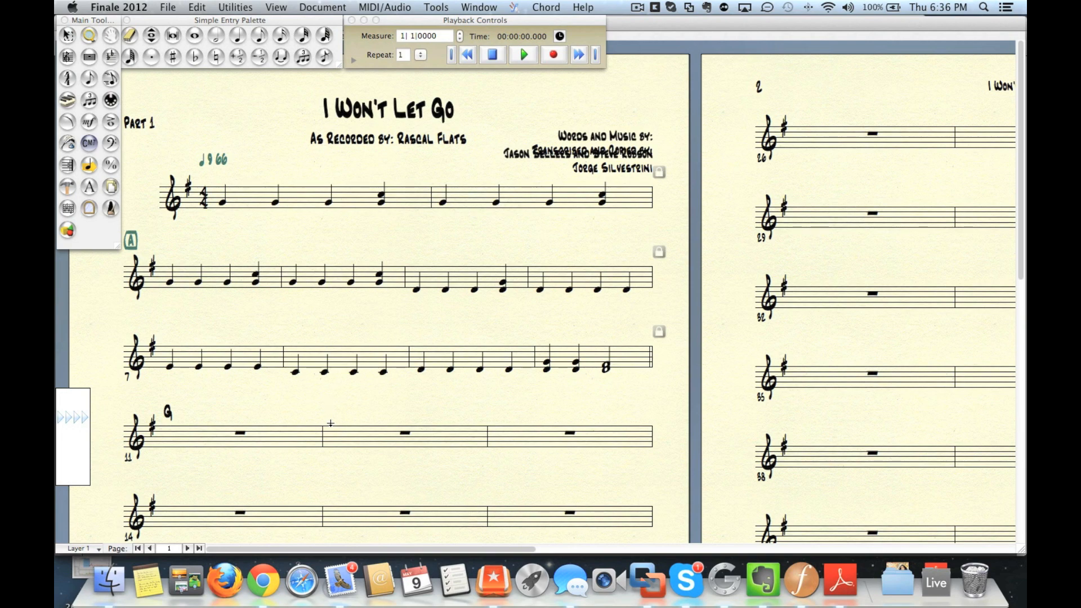
key("shift")
type("B")
key("space")
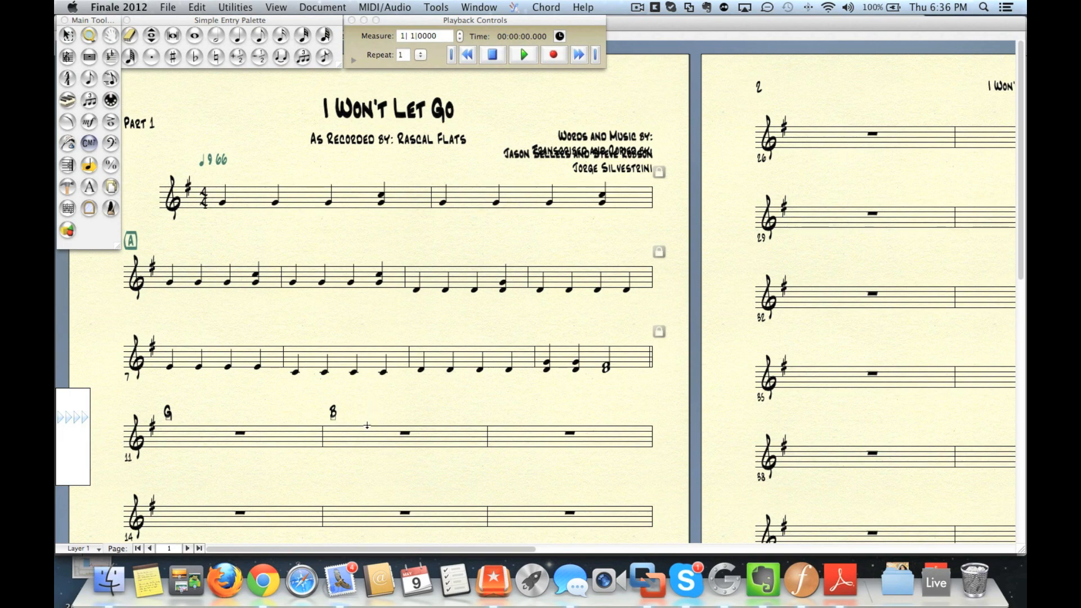
key("Escape")
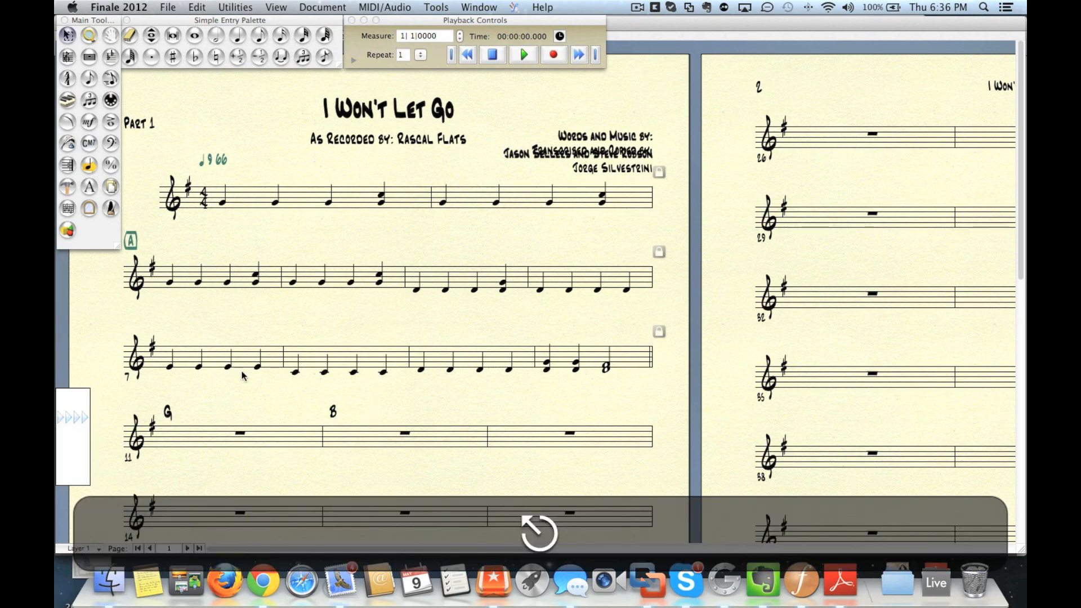
- Open the measure 12 B chord's definition with advanced settings and duplicate the "6" suffix in the chord suffix library
left_click(333, 413)
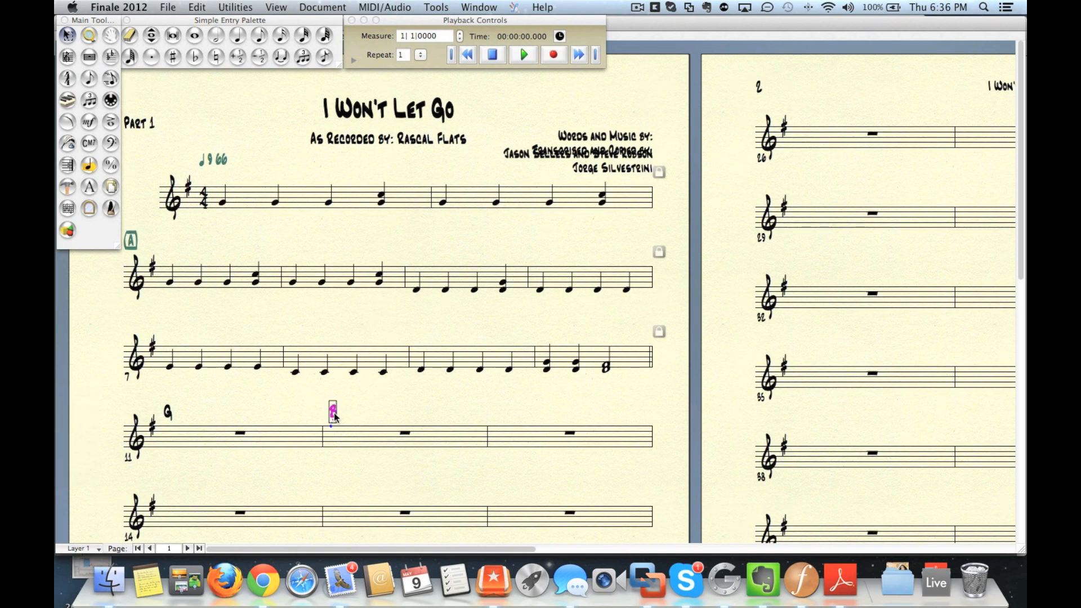
right_click(335, 417)
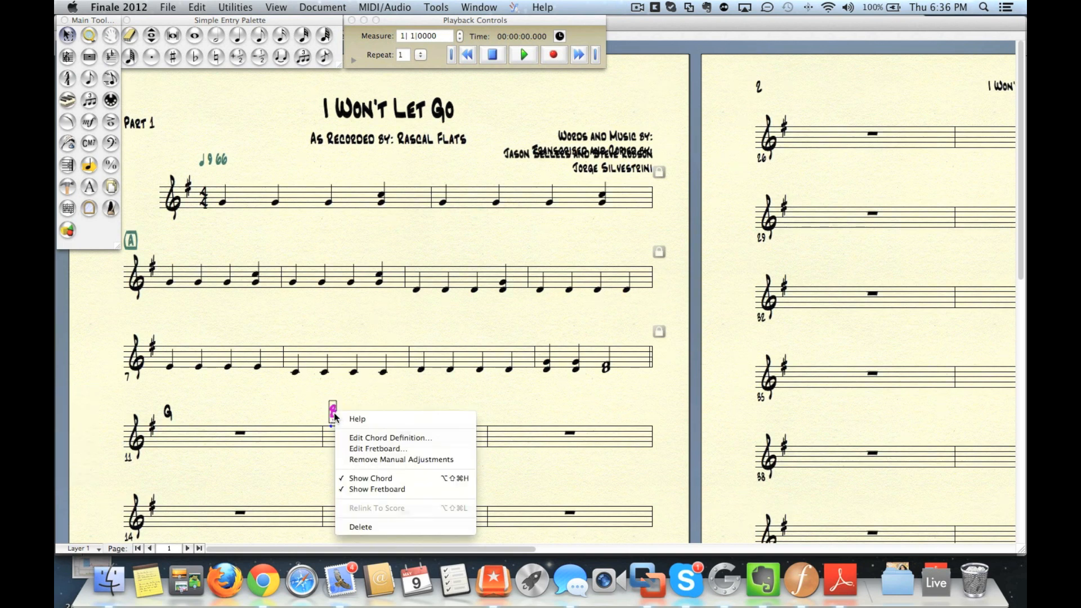
left_click(363, 438)
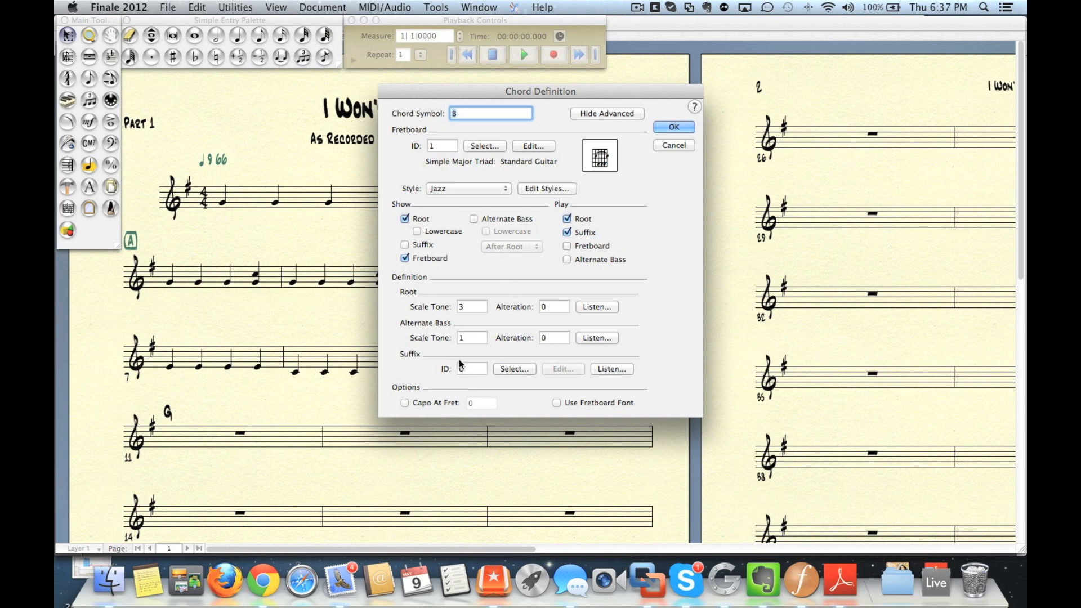
left_click(604, 112)
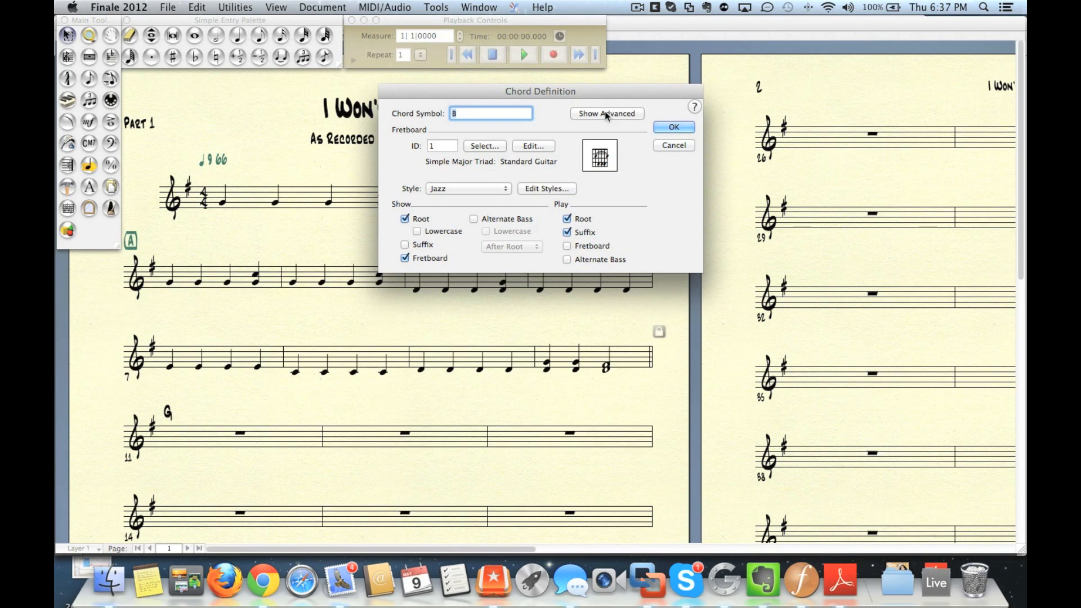
left_click(605, 112)
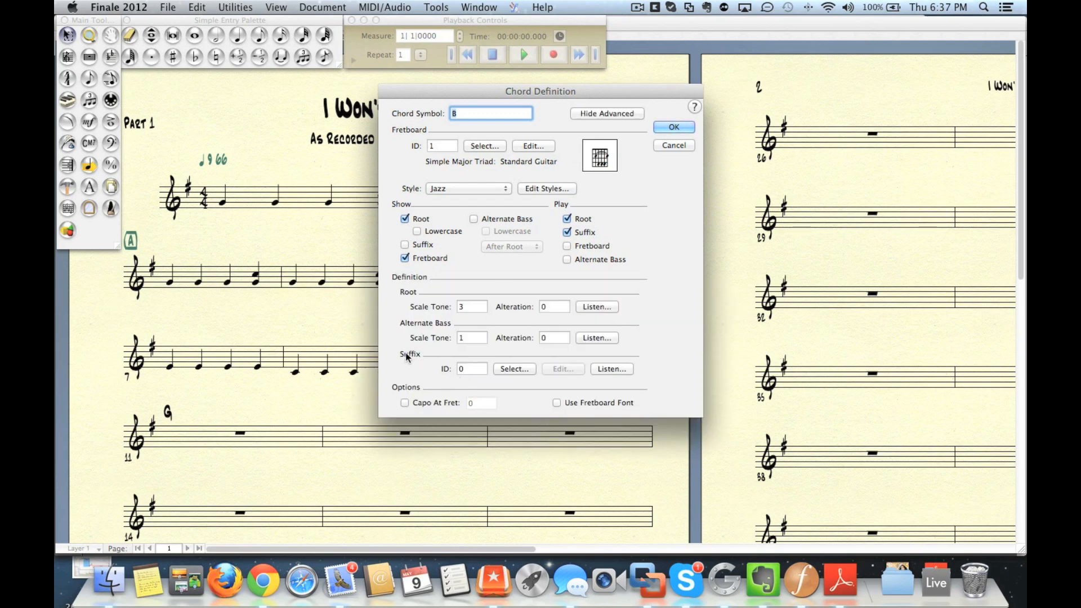
left_click(512, 369)
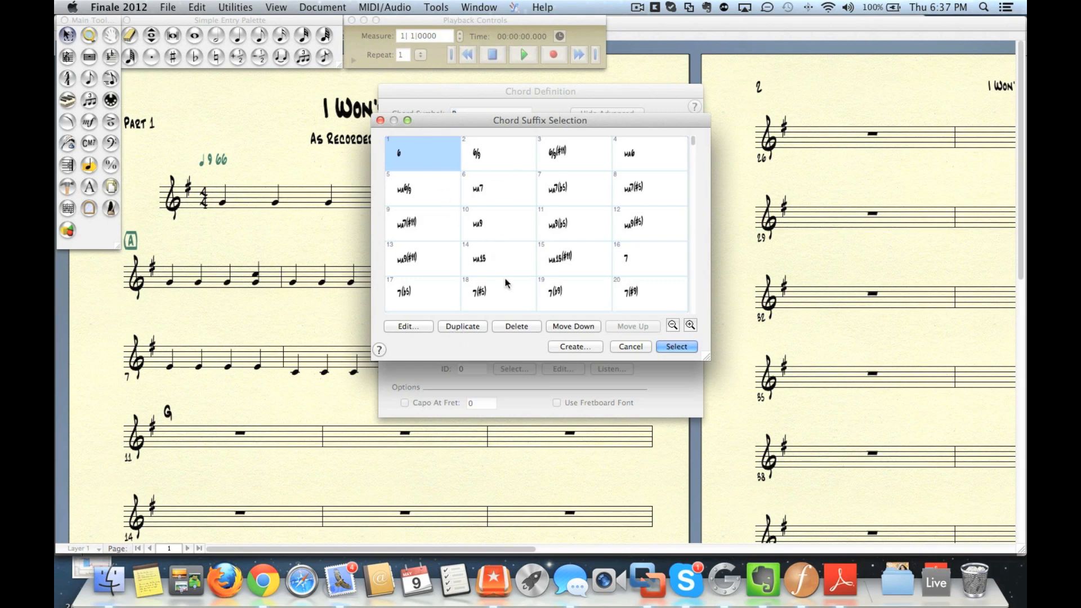
left_click(459, 325)
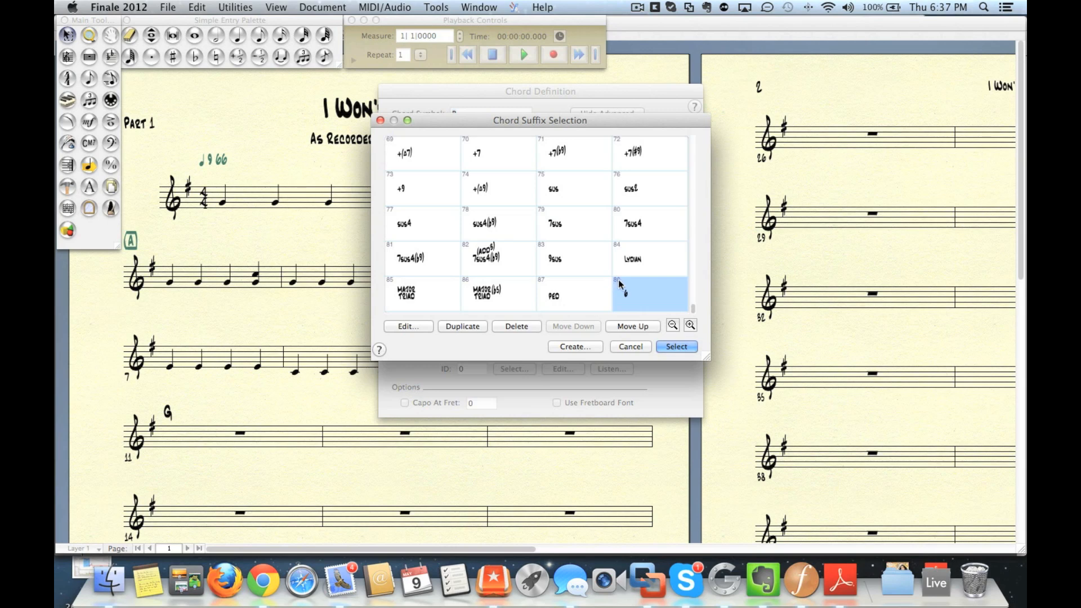
- Change the duplicated suffix's symbol to the JazzCord "mi" character (230) and apply that suffix to the B chord
left_click(405, 327)
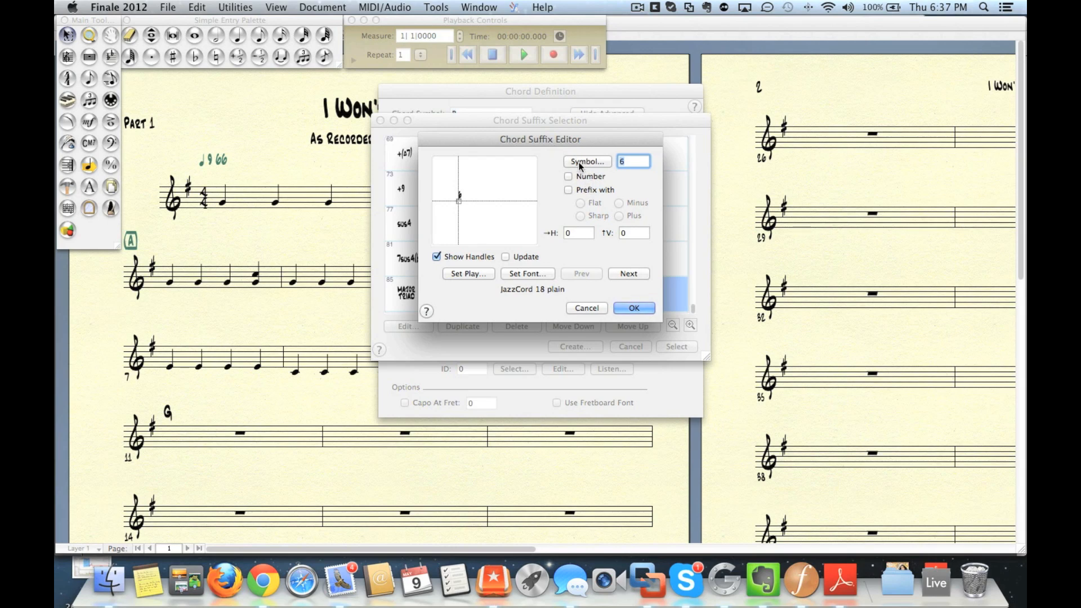
left_click(594, 163)
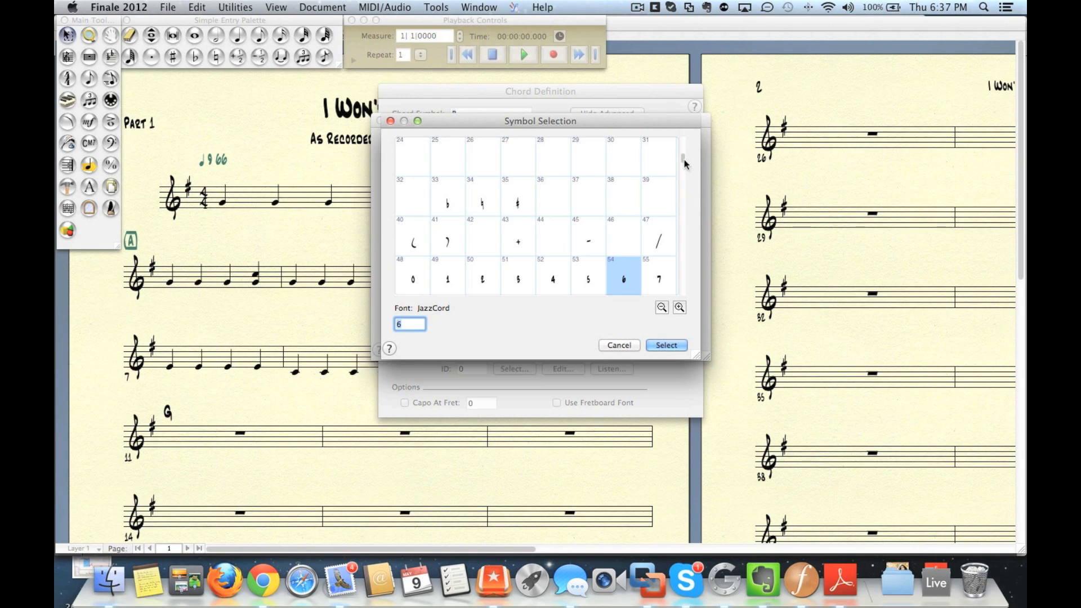
left_click_drag(682, 154, 671, 285)
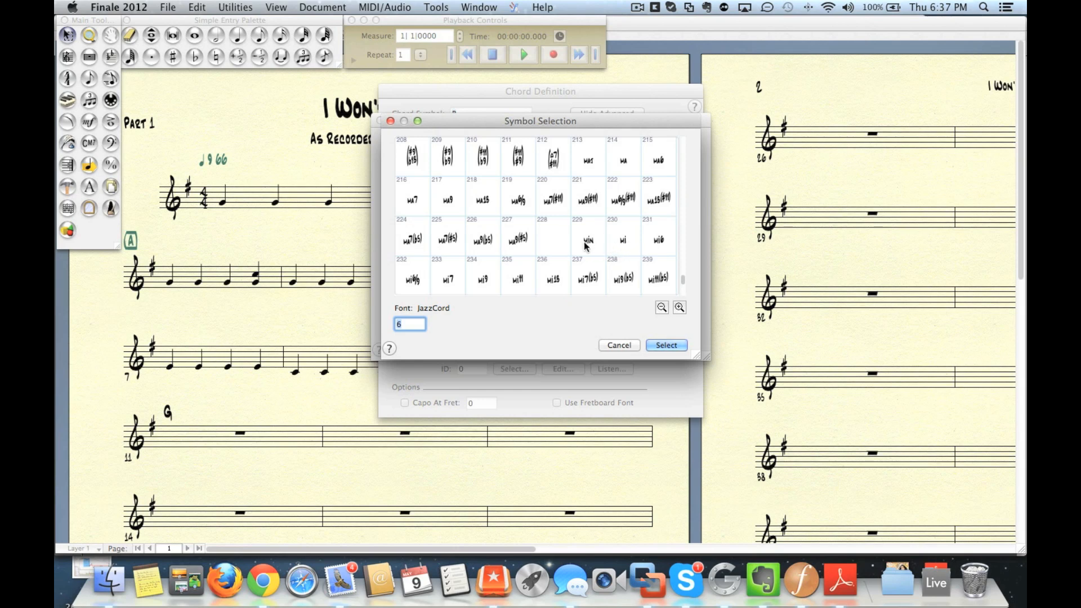
left_click(625, 243)
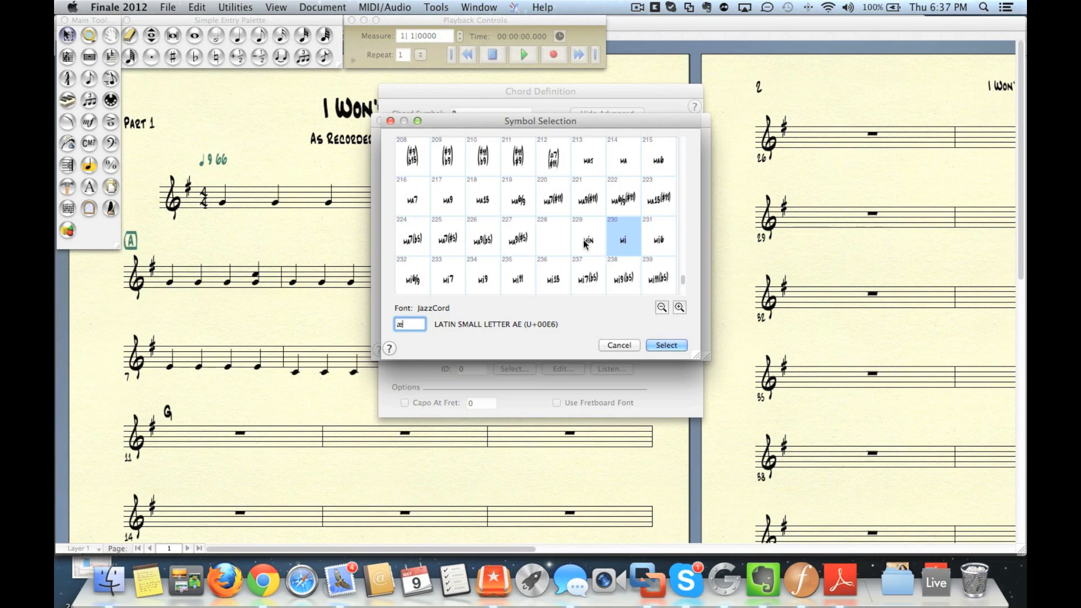
left_click(655, 342)
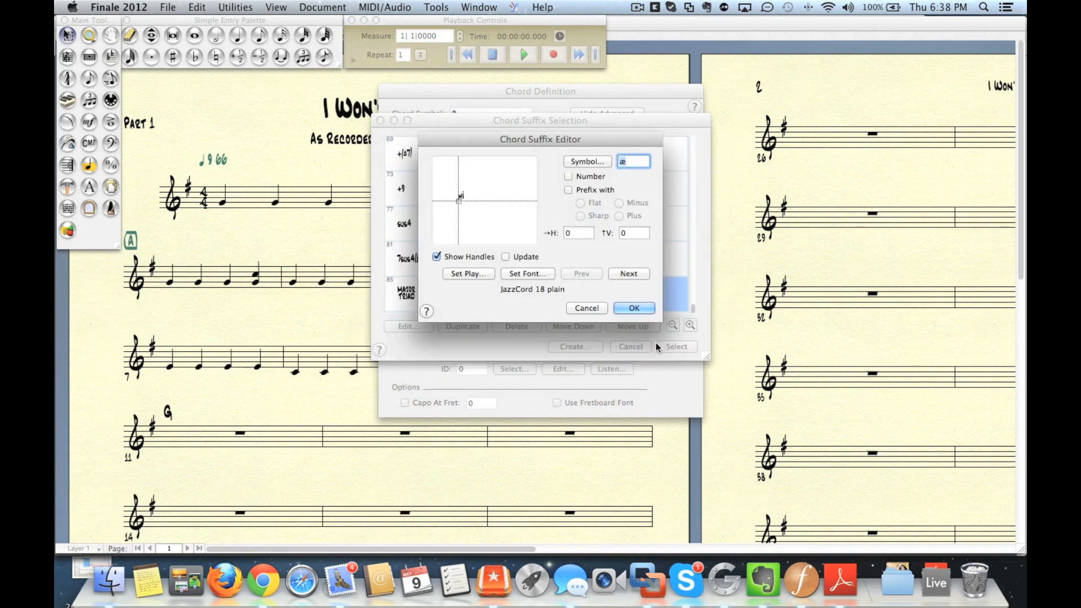
left_click(632, 309)
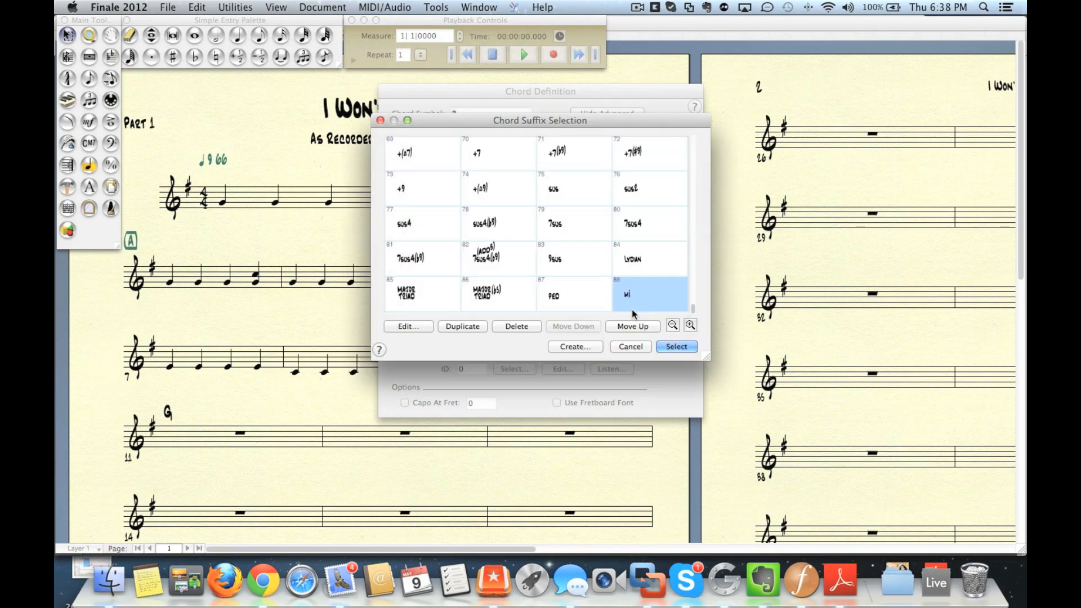
left_click(670, 349)
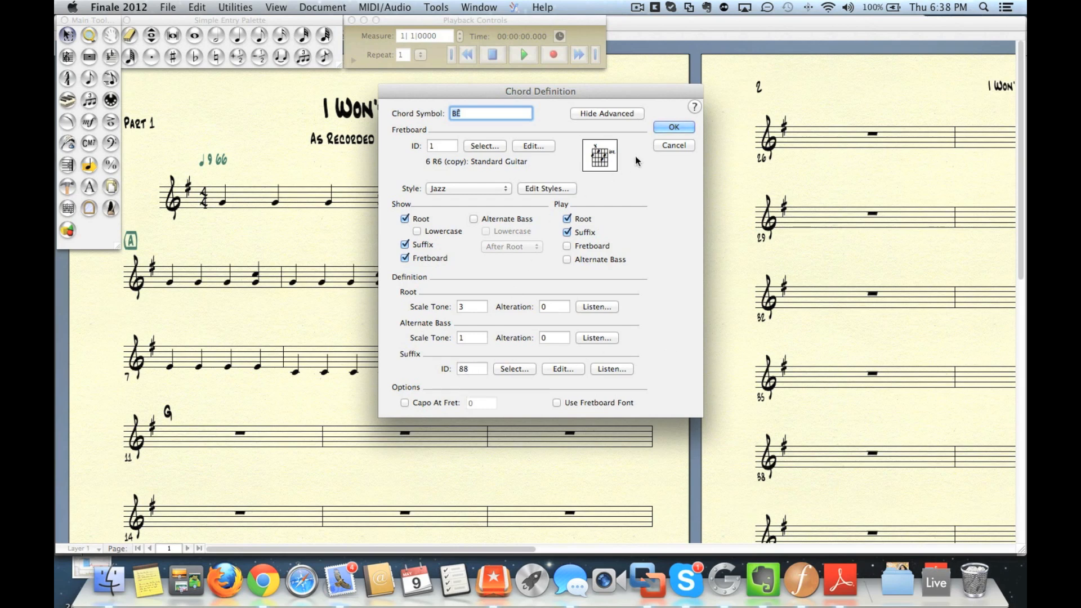
left_click(682, 131)
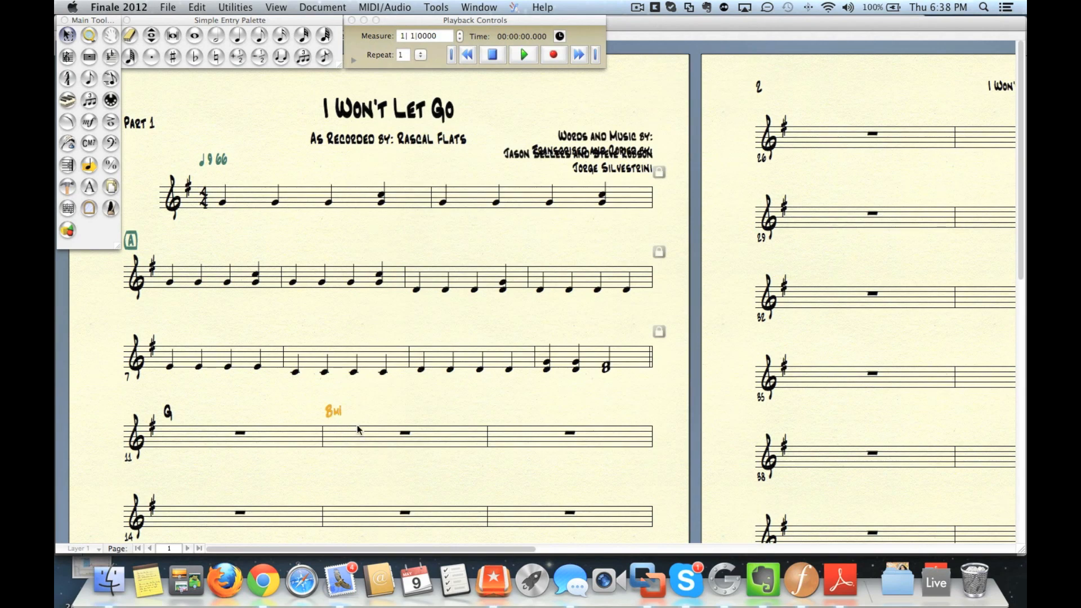
- Enter a C chord symbol at the start of measure 13 in Finale, checking the PDF chart in Adobe Reader
key("super+Tab")
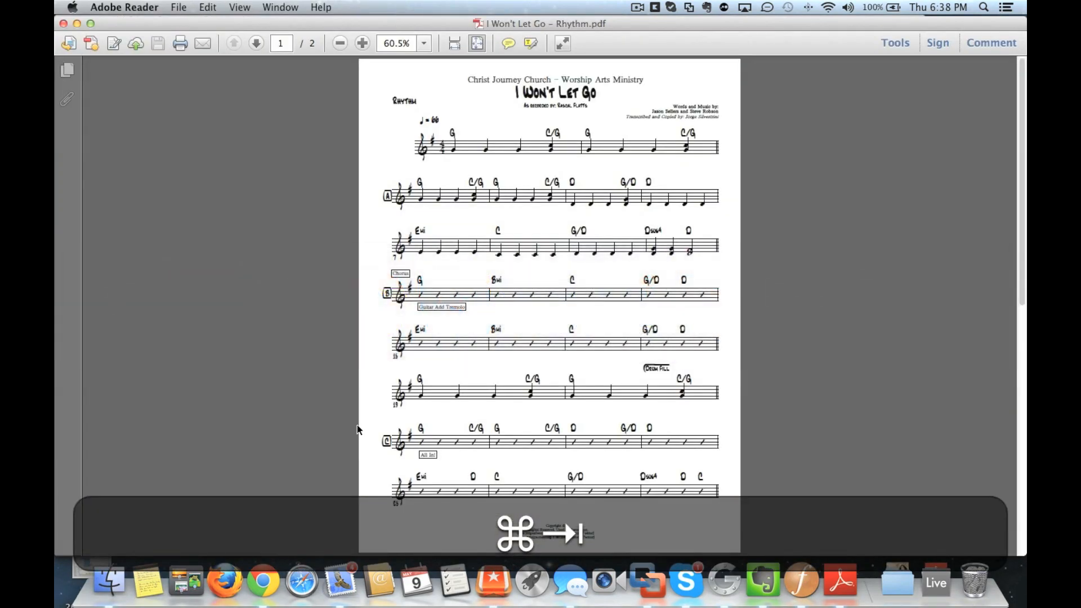
key("super+Tab")
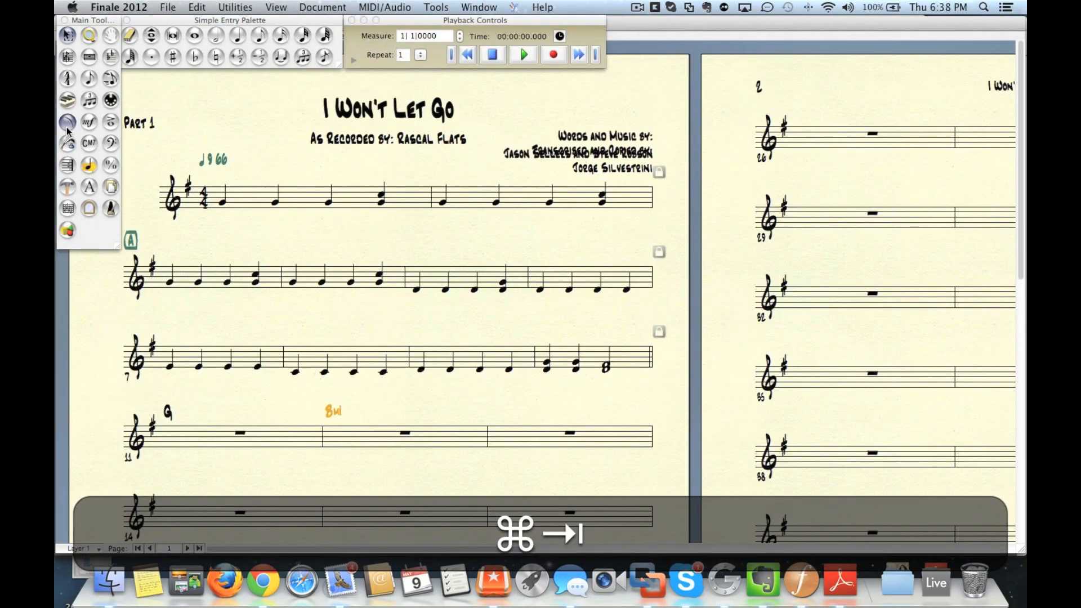
left_click(89, 144)
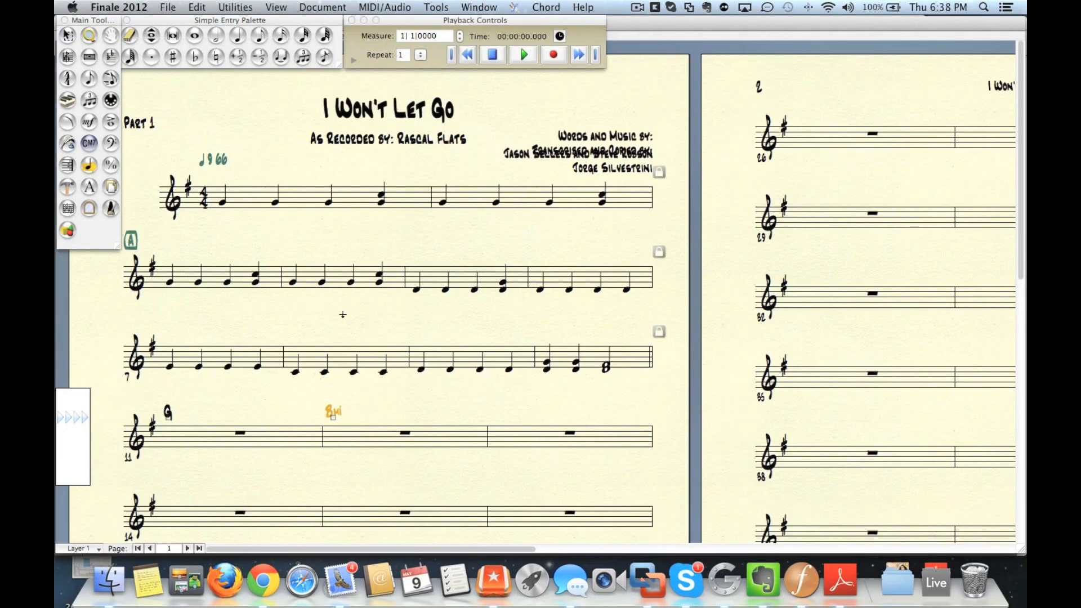
left_click(495, 416)
type("C")
key("super+Tab")
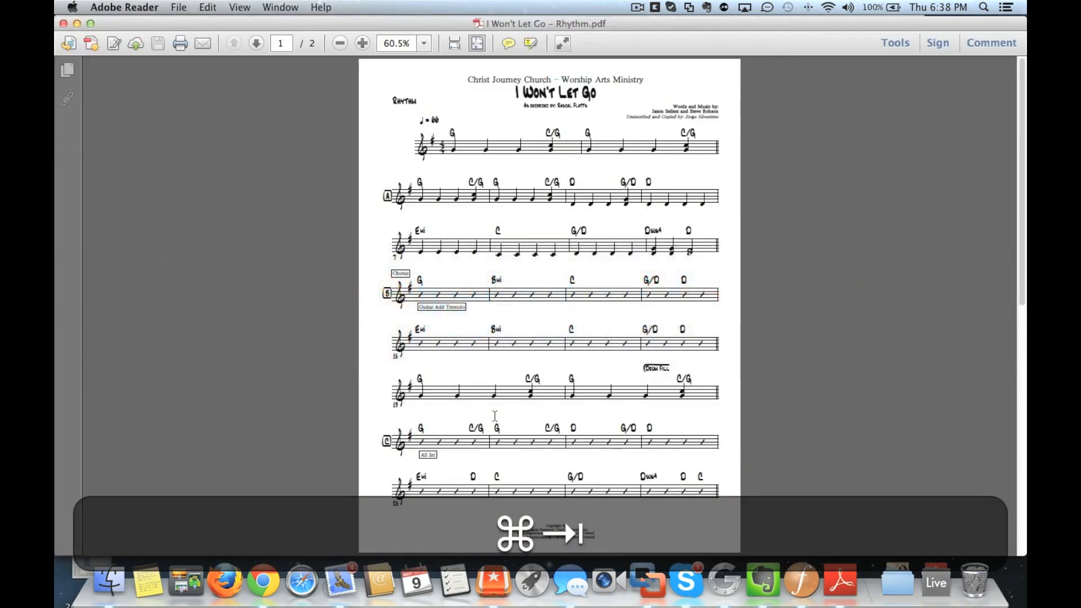
- Switch back to Finale and enter a G/D chord symbol at the start of measure 14
key("super+Tab")
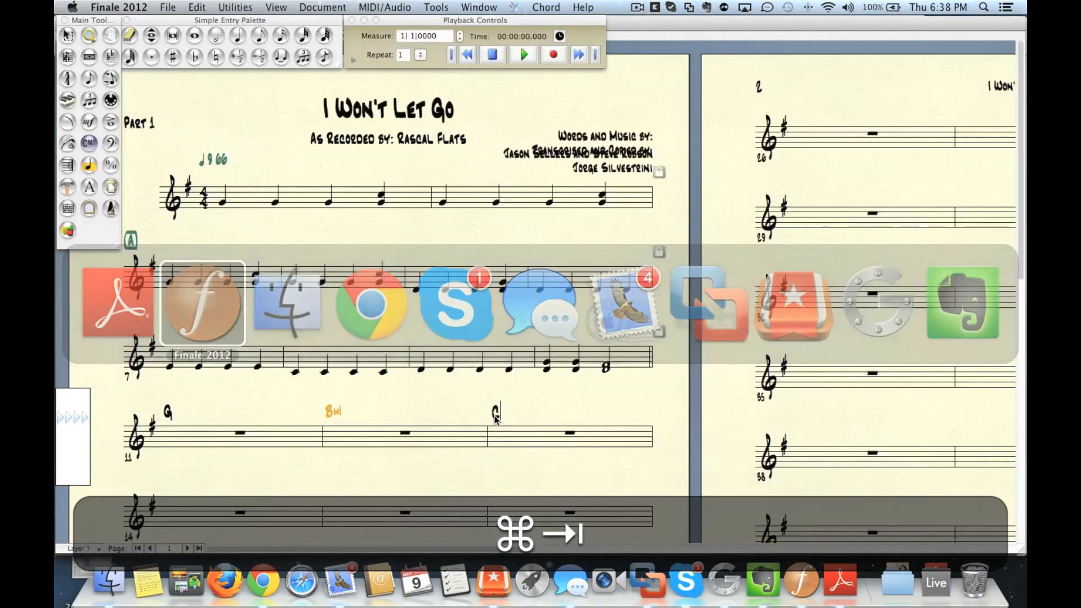
scroll(495, 416, "down", 2)
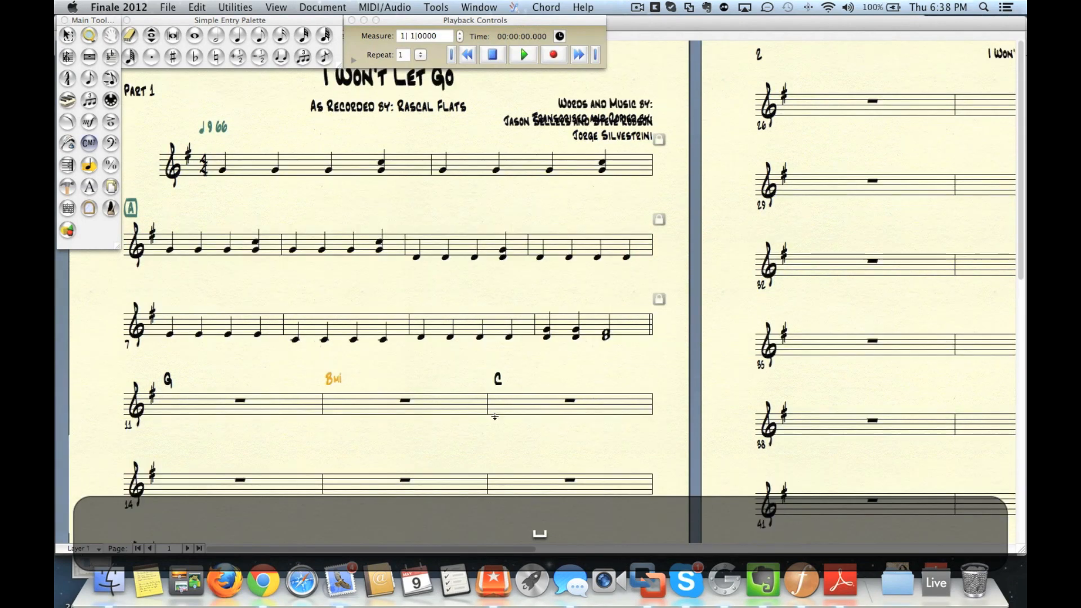
type("G/D")
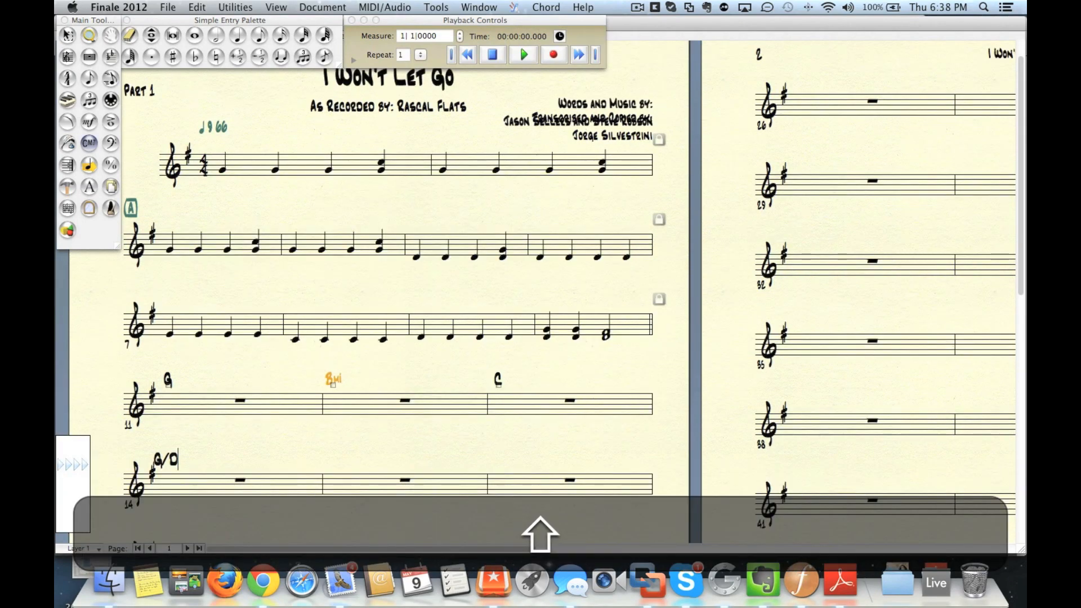
key("space")
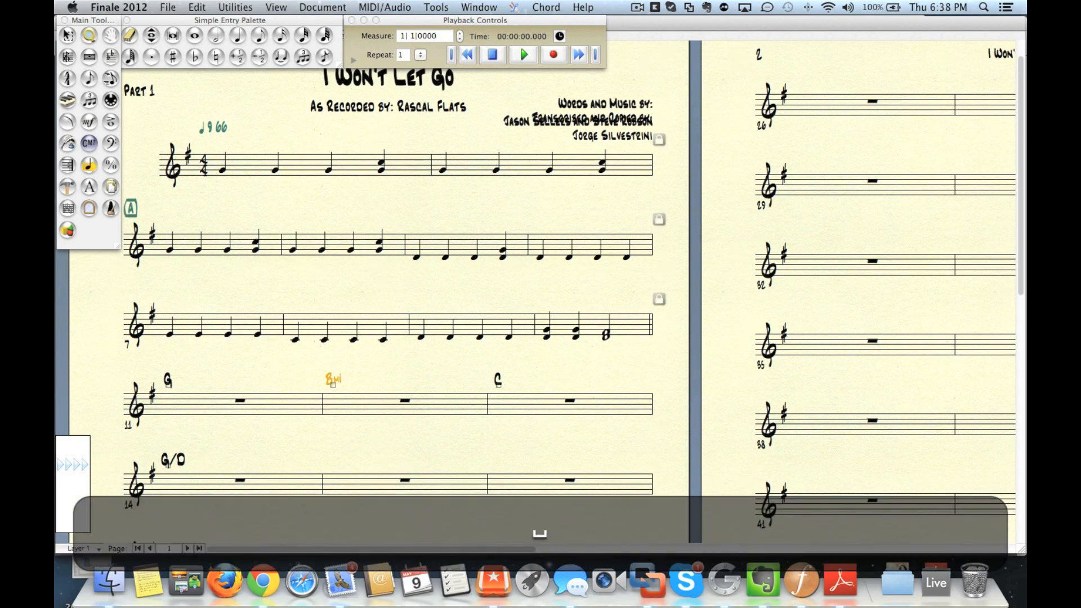
- Try entering a second G chord with a diagonally offset D bass in measure 14, and undo it
type("G")
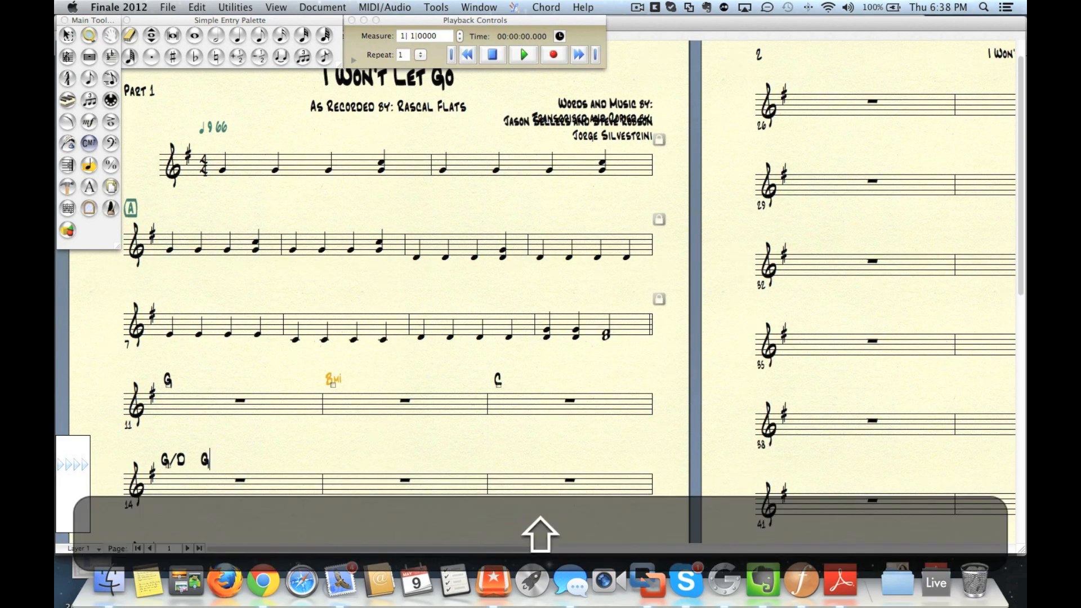
type("|")
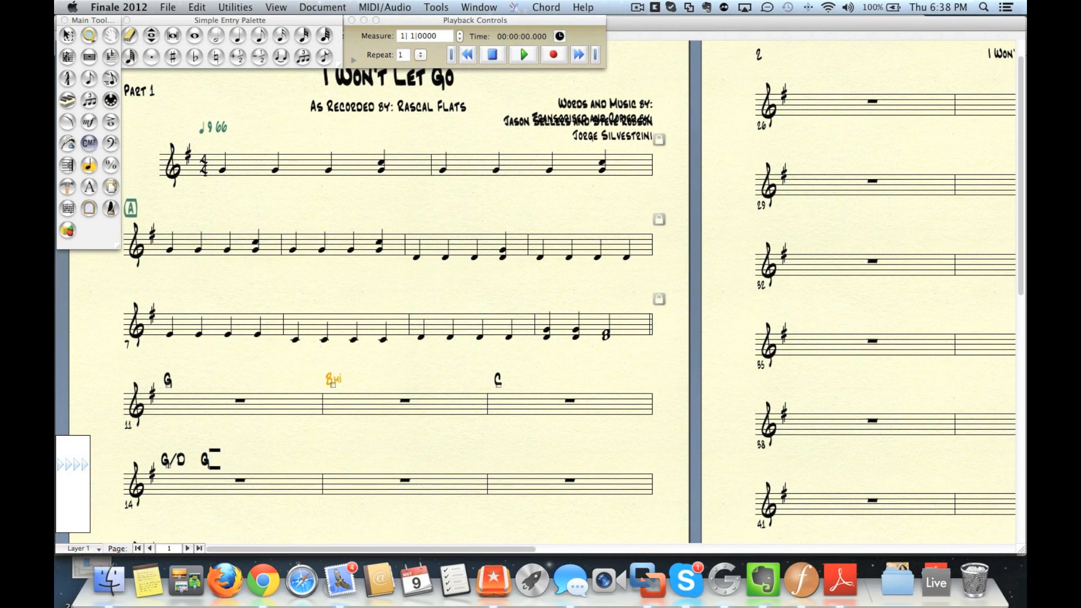
type("D")
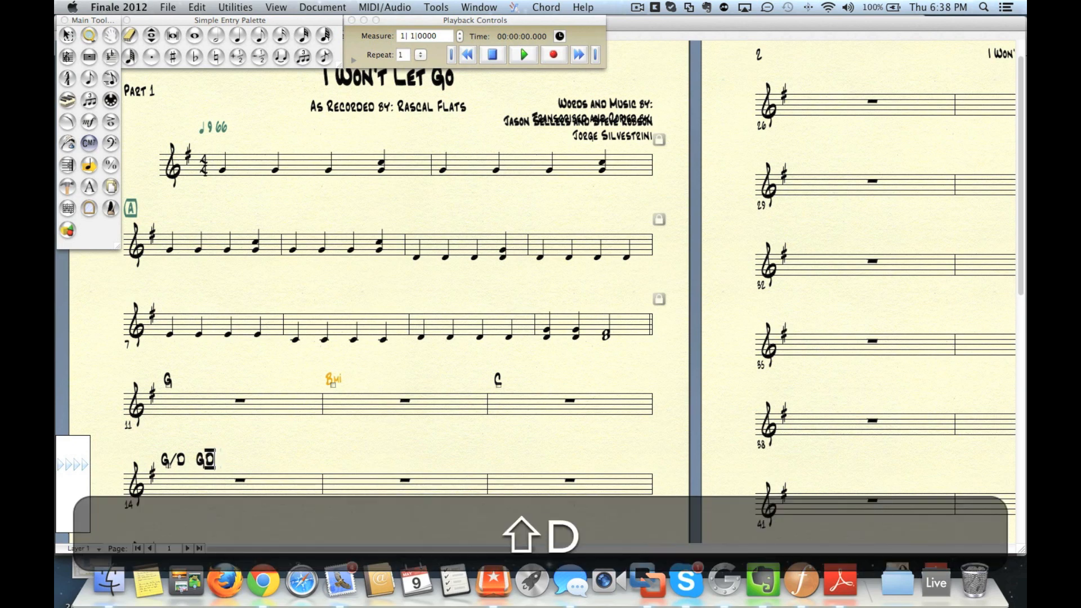
key("shift+Return")
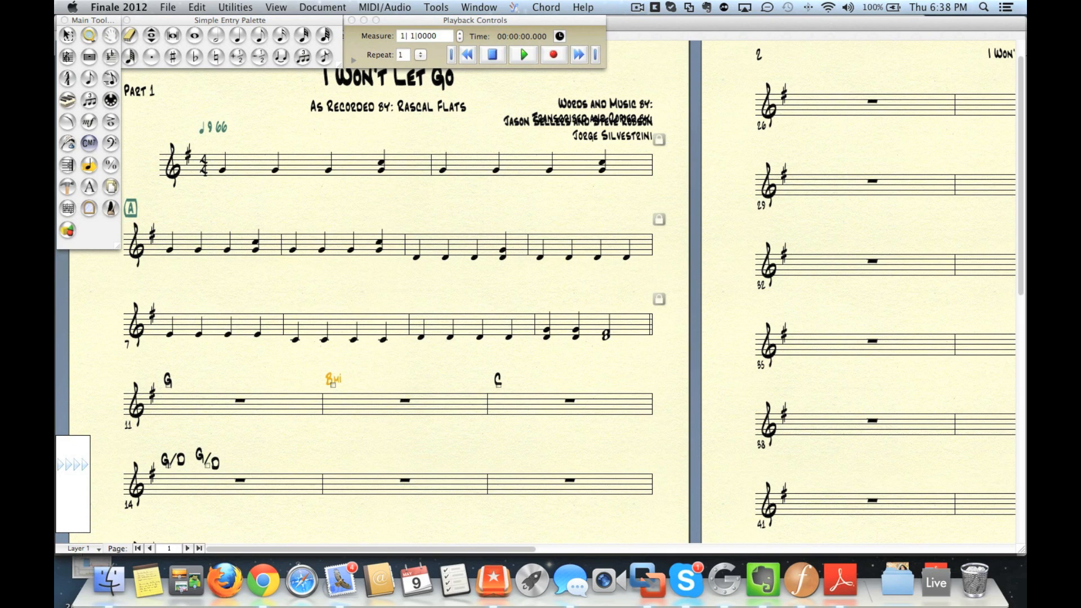
key("super+z")
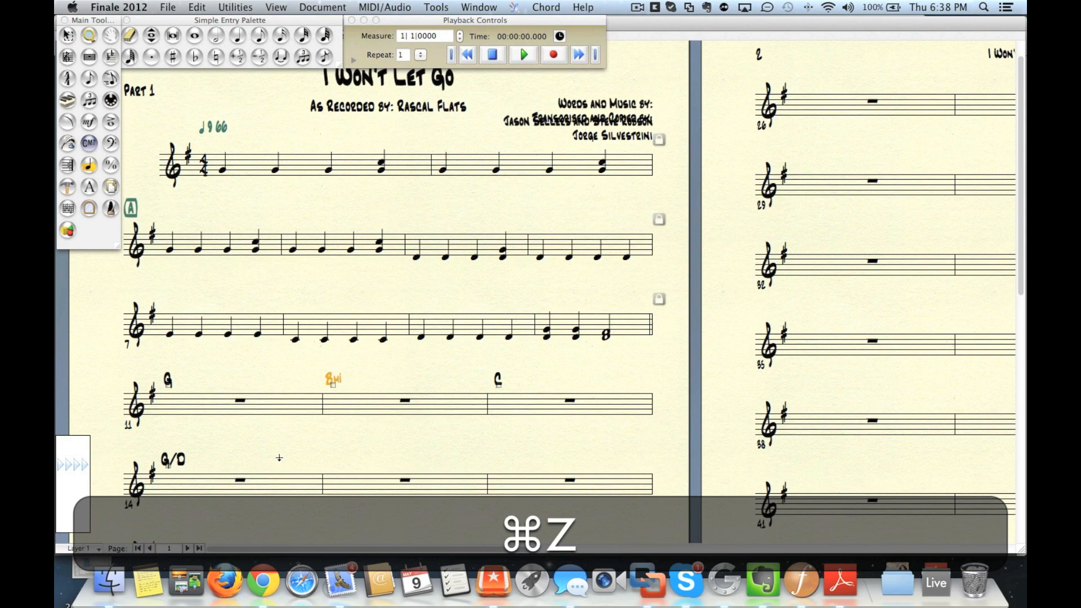
- Enter a D chord symbol midway through measure 14 and move that measure up to the preceding system
key("super+Tab")
key("super+Tab")
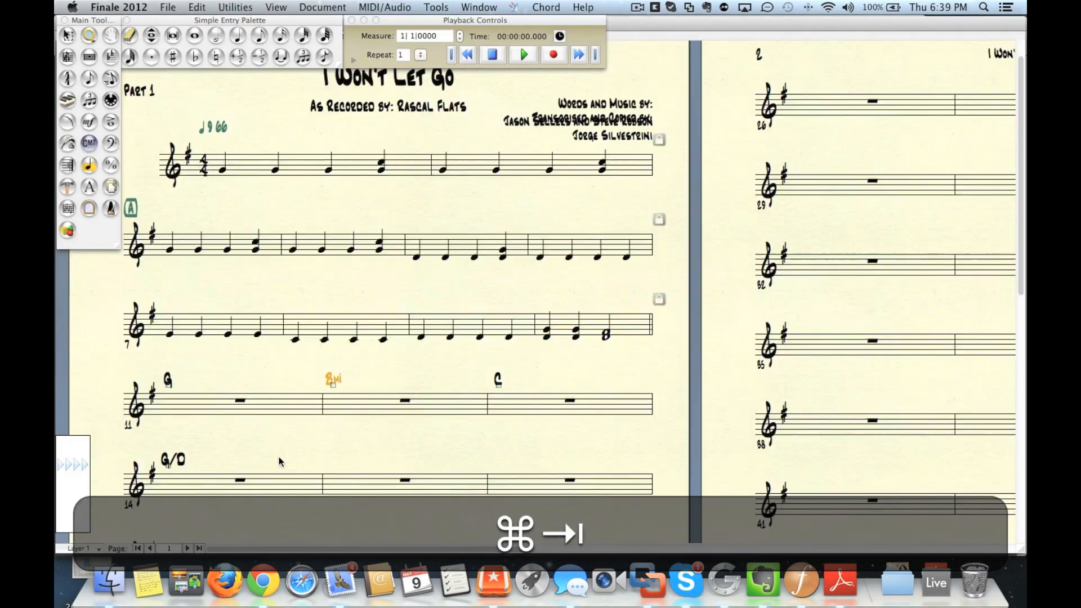
left_click(240, 464)
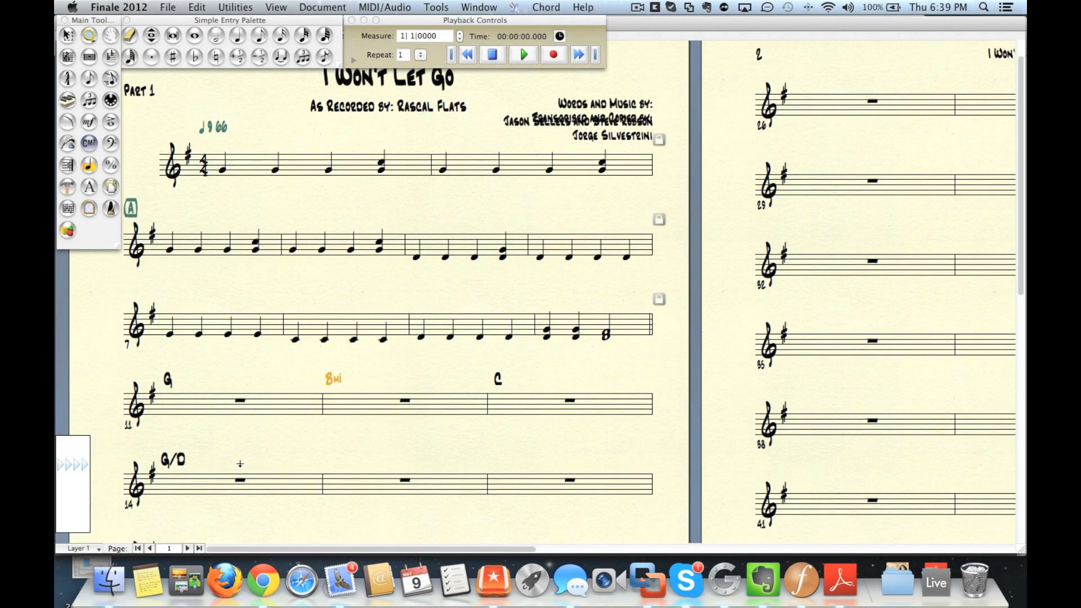
type("D")
key("Escape")
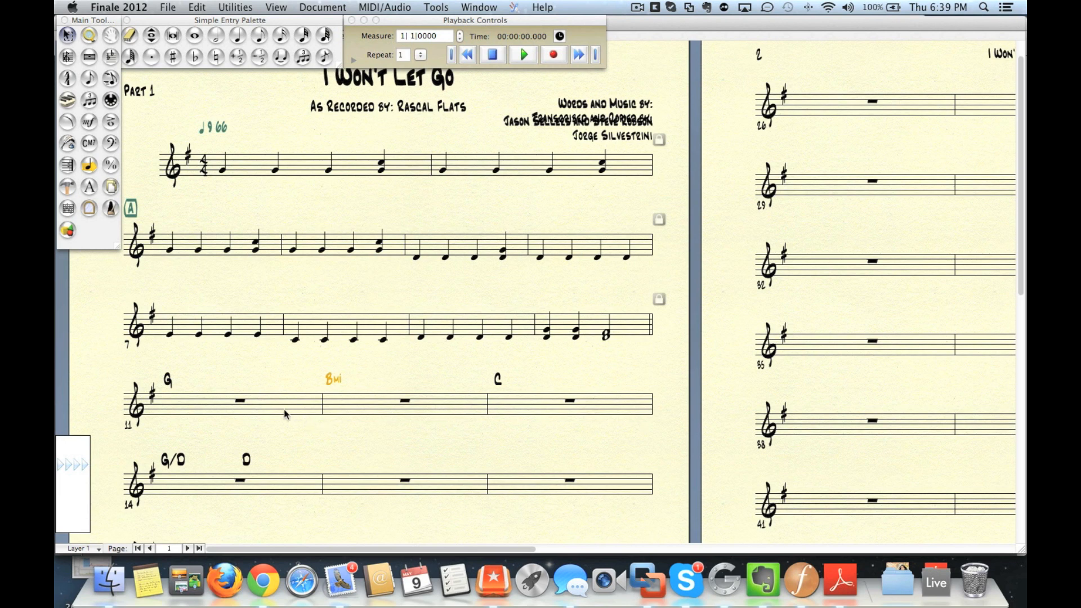
left_click(303, 484)
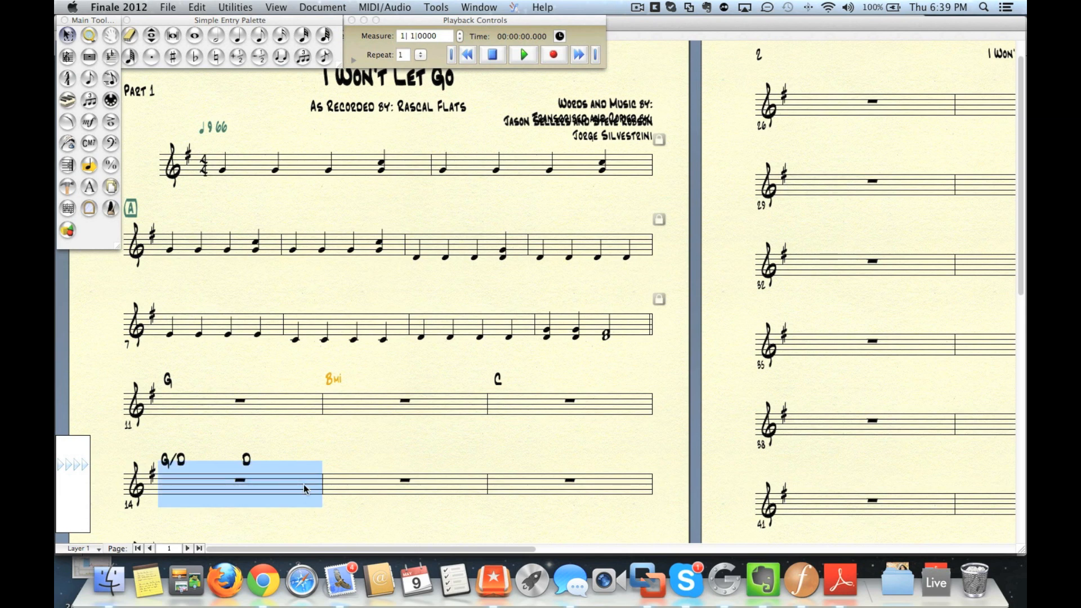
key("Up")
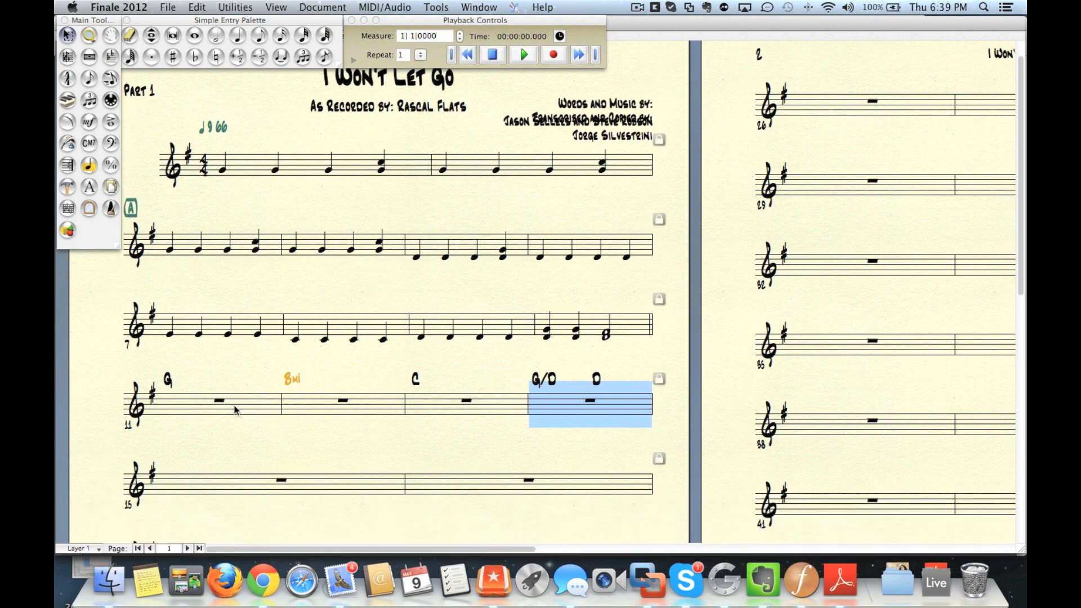
- Check the Rhythm PDF chart in Adobe Reader, and back in Finale assign the auto-sequencing rehearsal letter to measure 11
key("super+Tab")
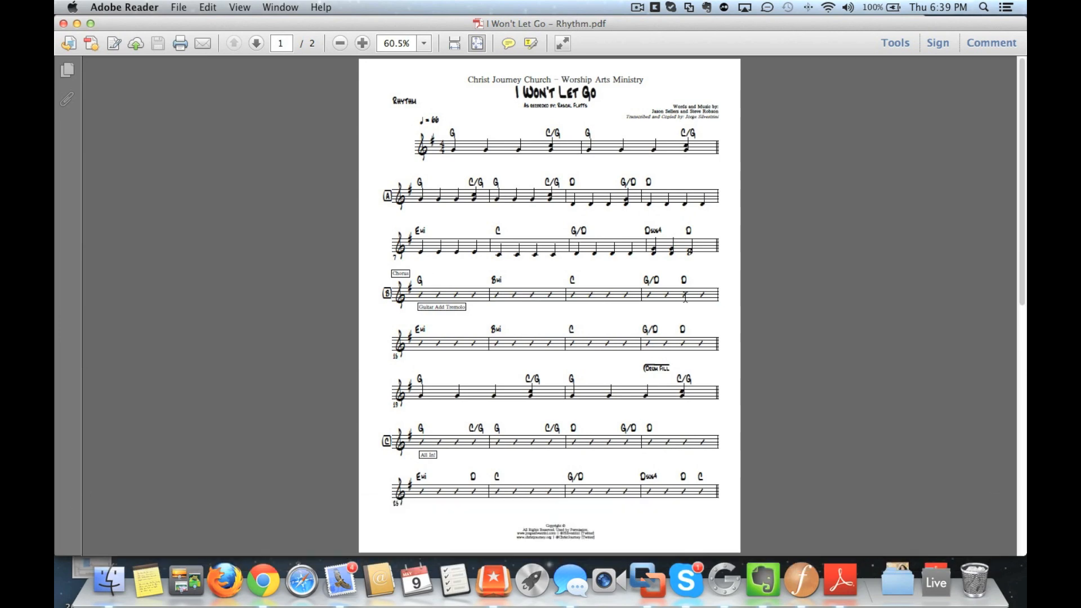
key("super+Tab")
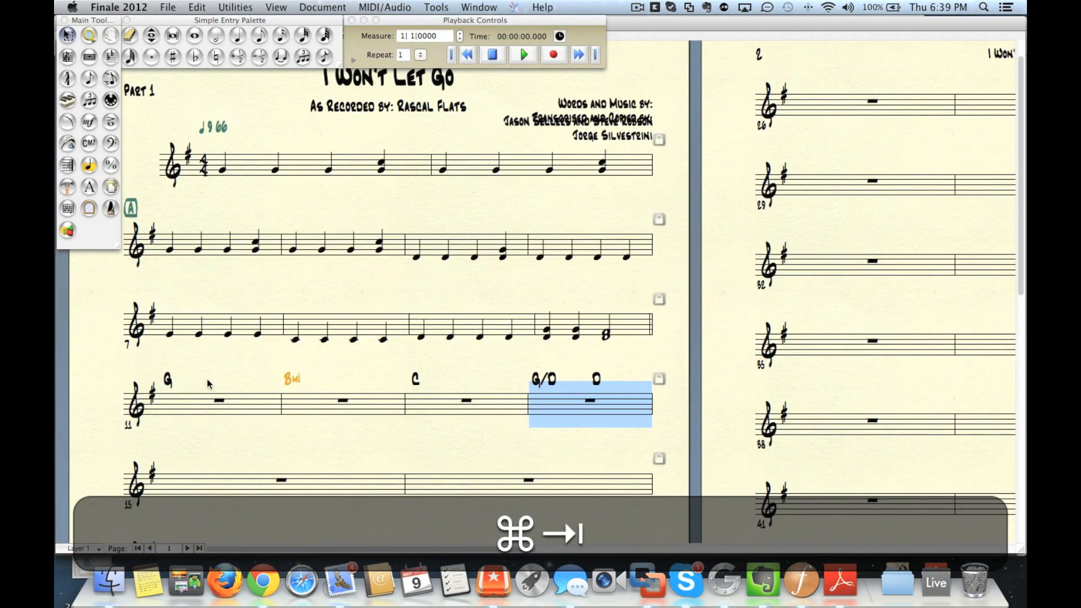
left_click(90, 122)
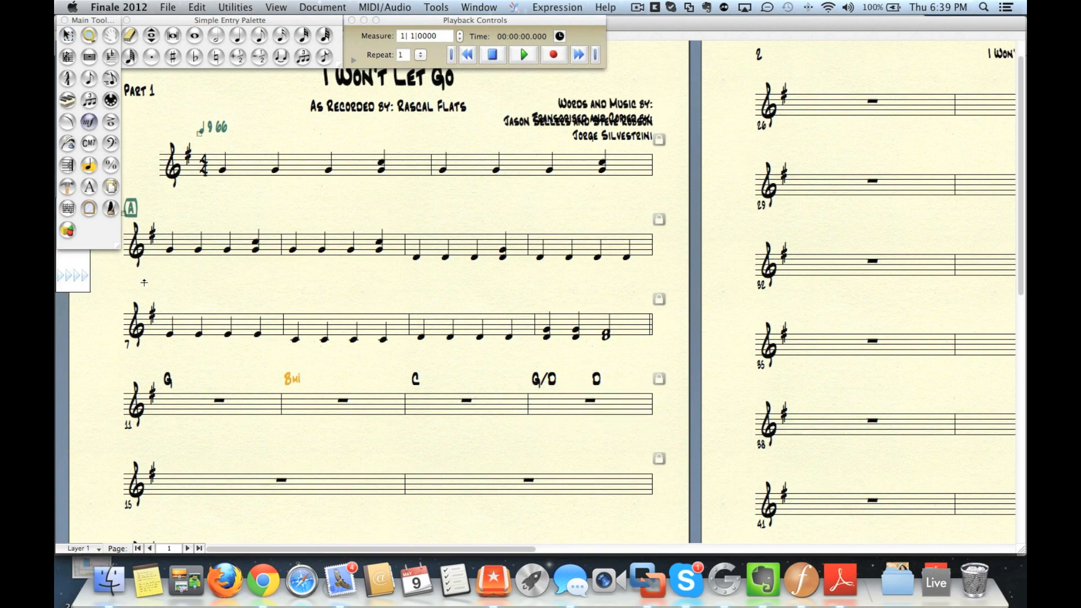
double_click(169, 402)
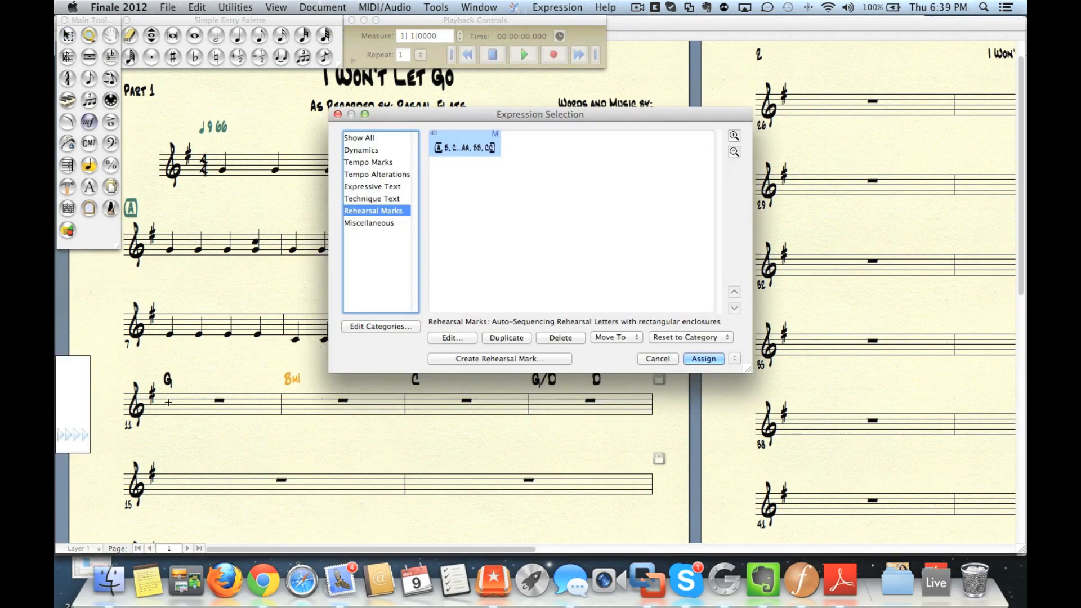
double_click(455, 151)
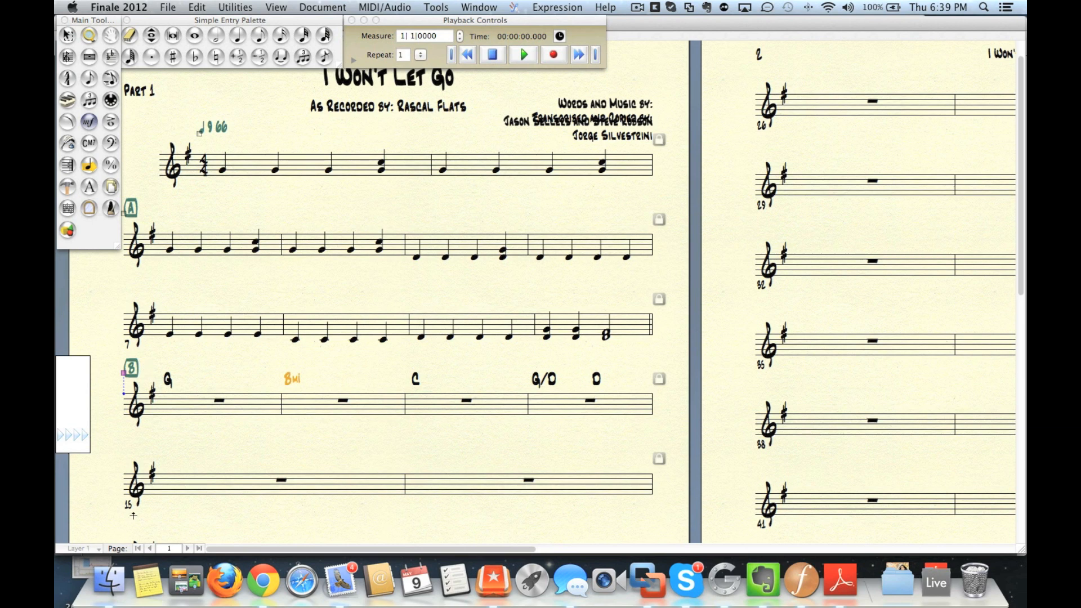
left_click(67, 36)
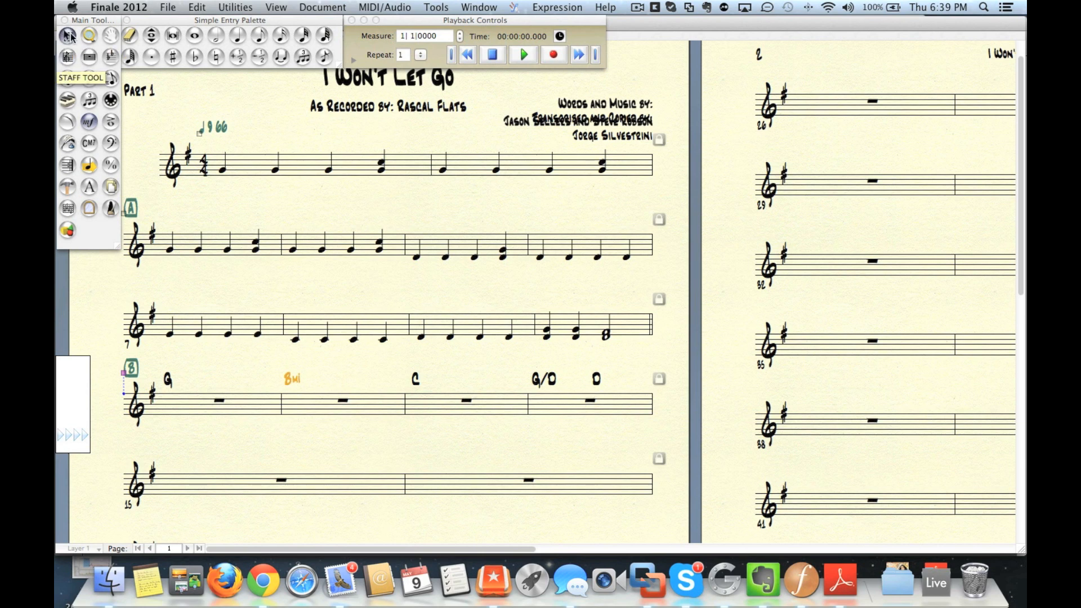
- Consult the PDF chart in Adobe Reader, and in Finale apply the Slash Notation staff style to measures 11 through 14
key("super+Tab")
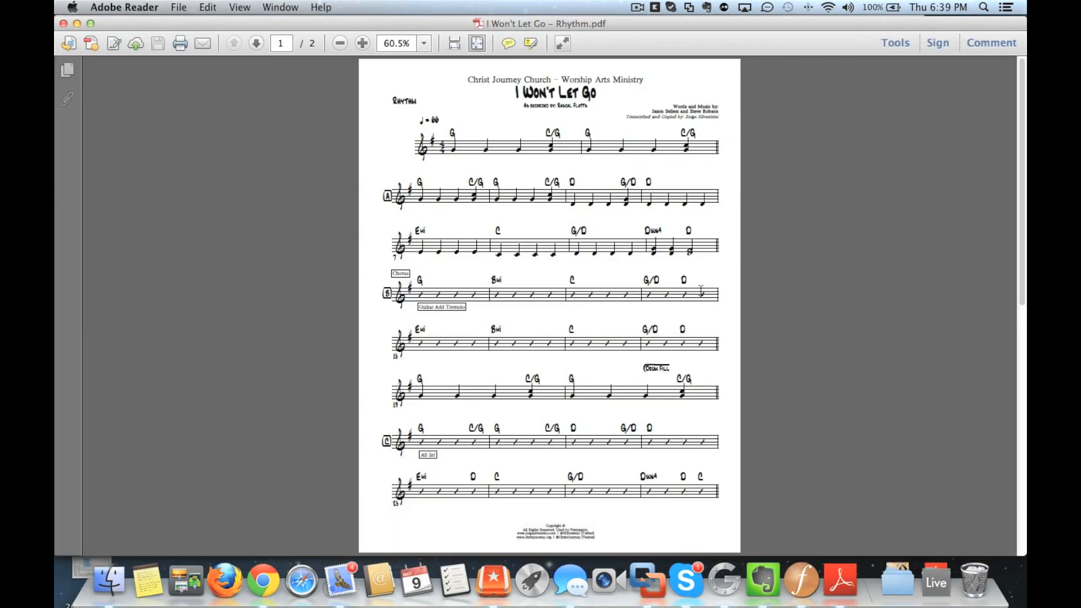
key("super+Tab")
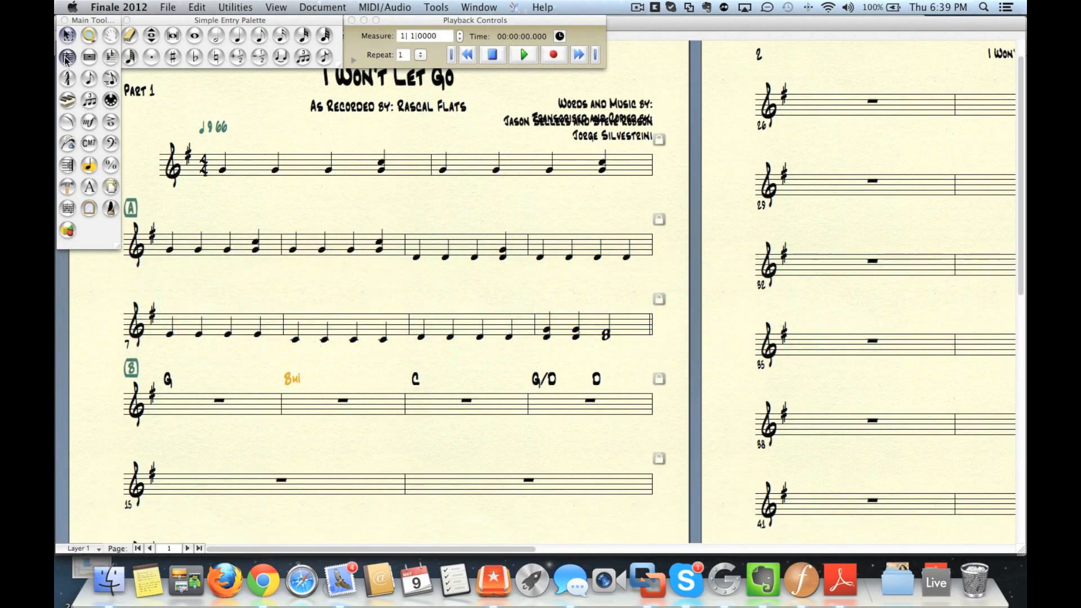
left_click(67, 57)
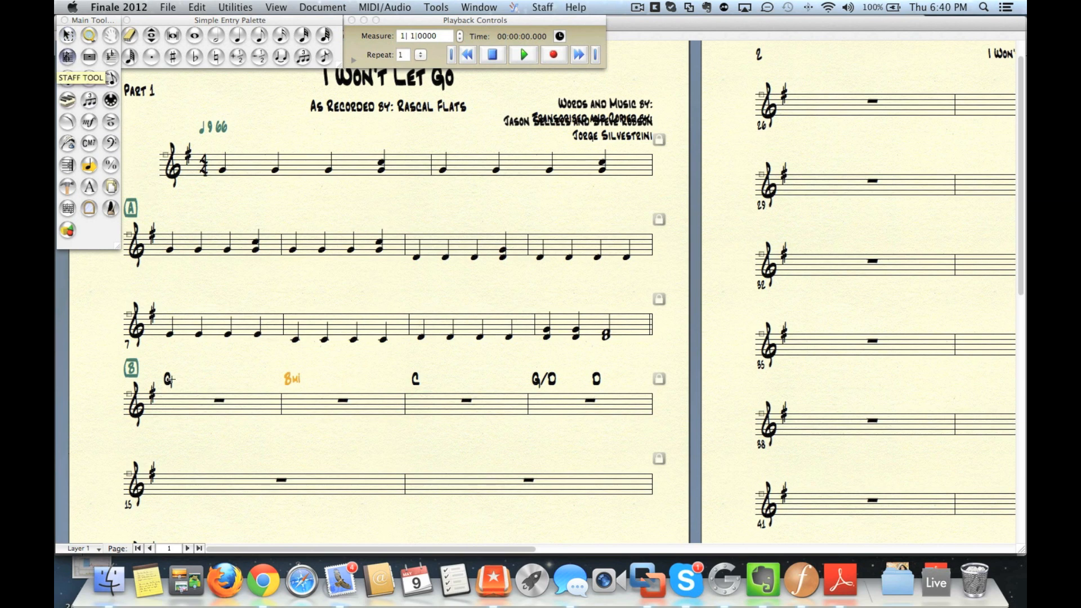
left_click(185, 408)
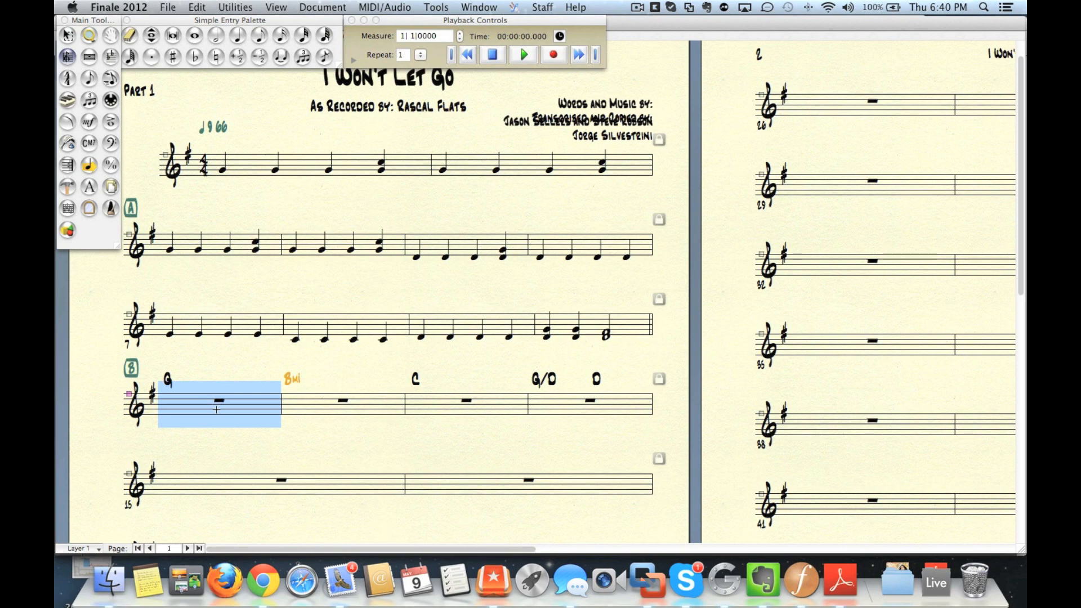
left_click(569, 404, "shift")
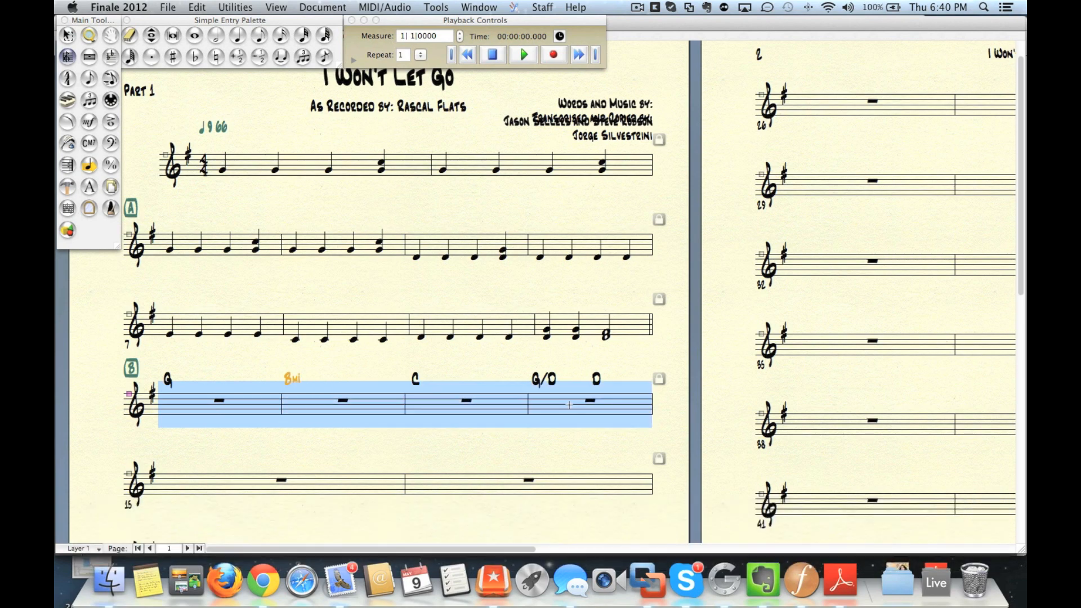
right_click(569, 405)
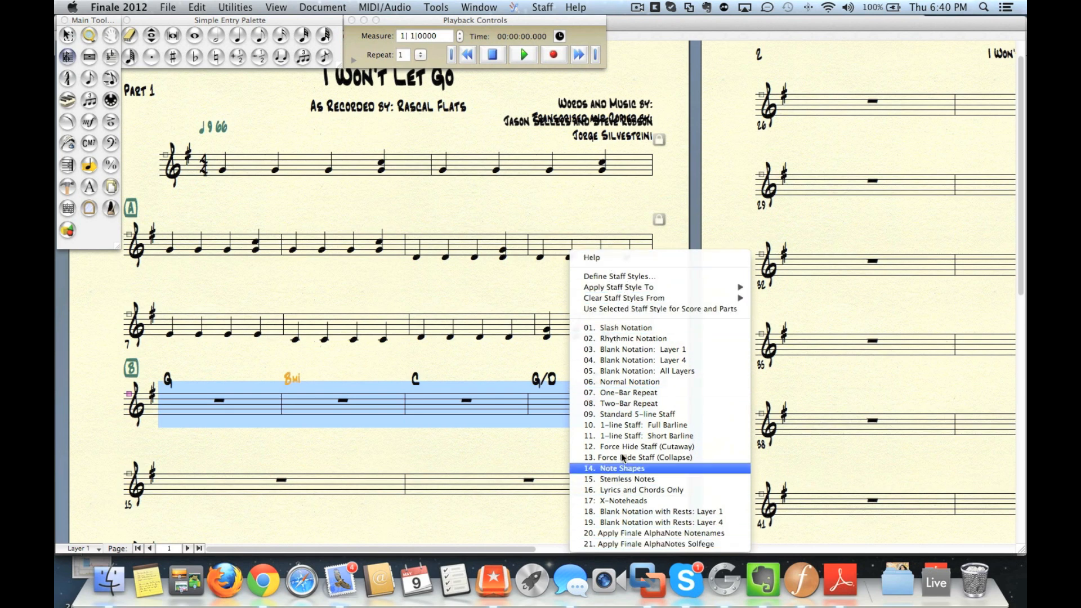
left_click(632, 330)
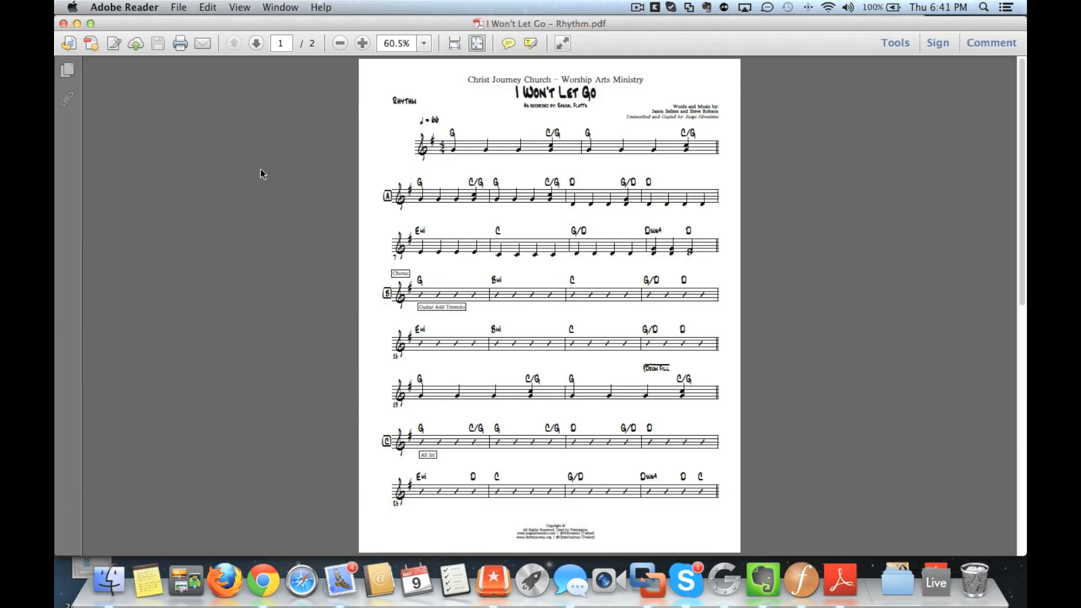
- In Finale, enter G on the first beat and C/G on the fourth beat of measure 1, checking the PDF chart
key("super+Tab")
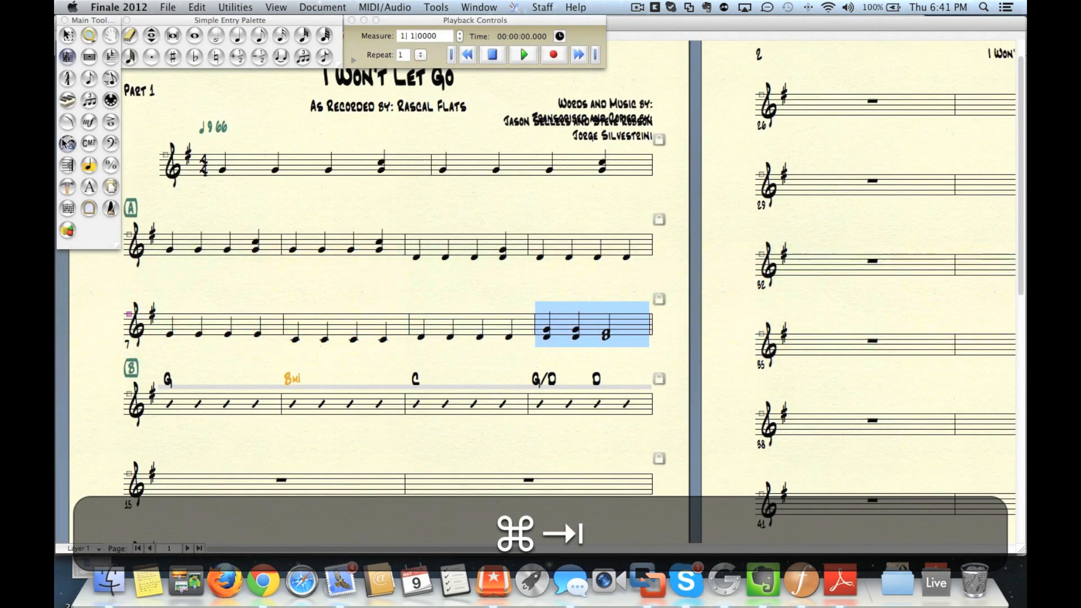
left_click(229, 141)
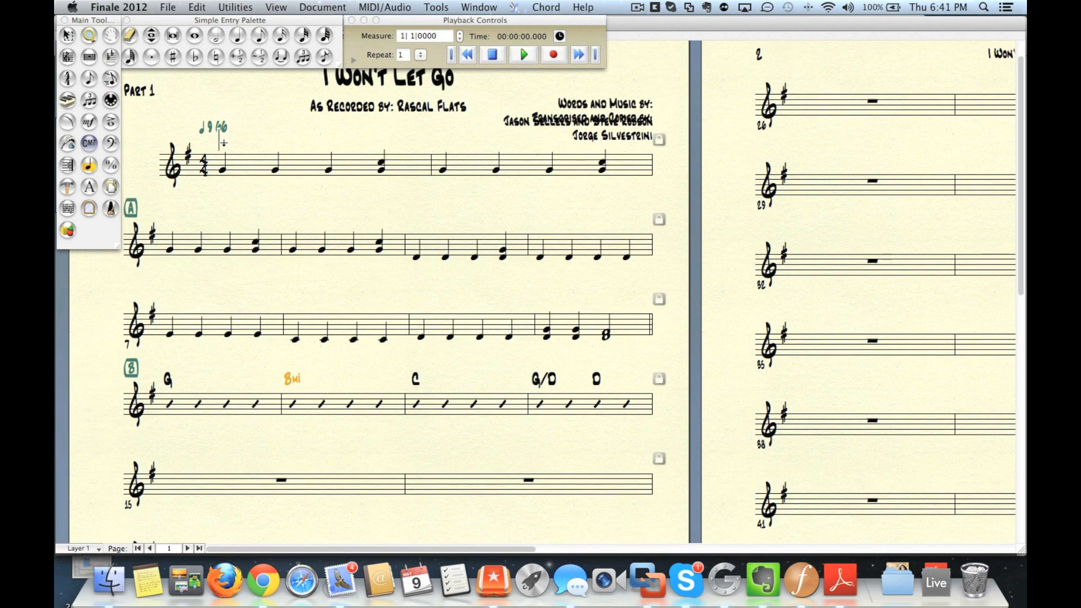
type("G")
key("space")
key("space")
type("G/C")
key("shift+super+Tab")
key("super+Tab")
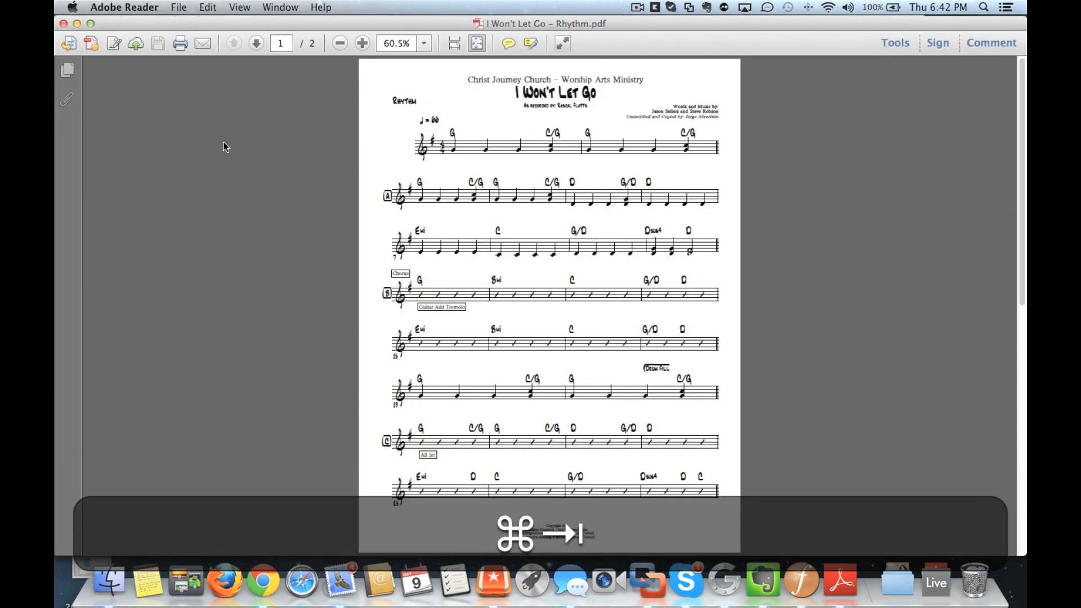
key("BackSpace")
key("BackSpace")
key("BackSpace")
type("C/G")
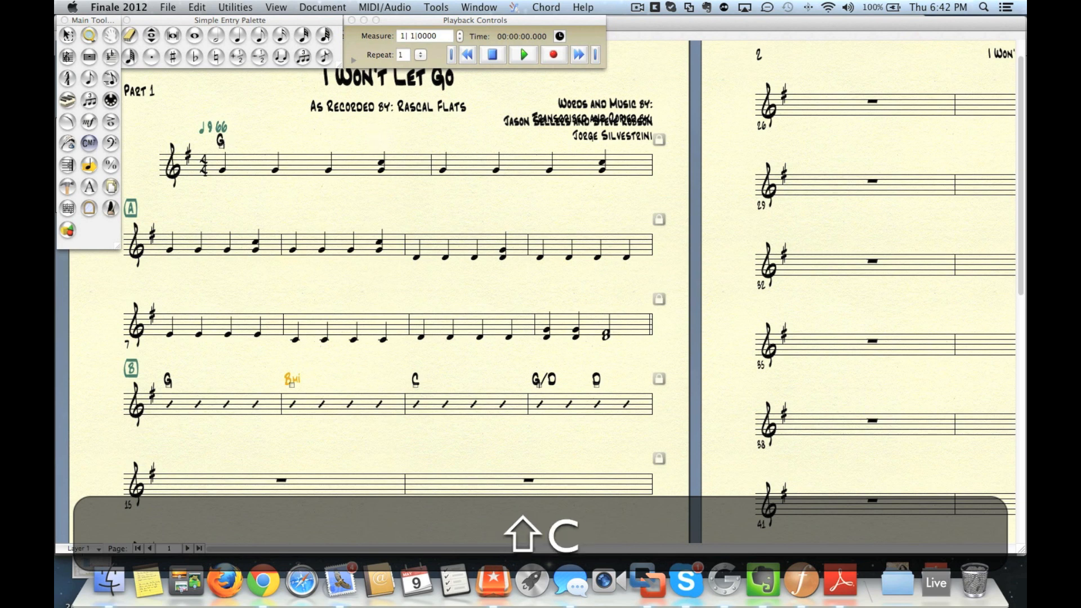
- Enter chord symbols G on beat one and C/G on beat four of measure 2
key("space")
type("G")
key("space")
key("space")
key("space")
type("C/G")
key("space")
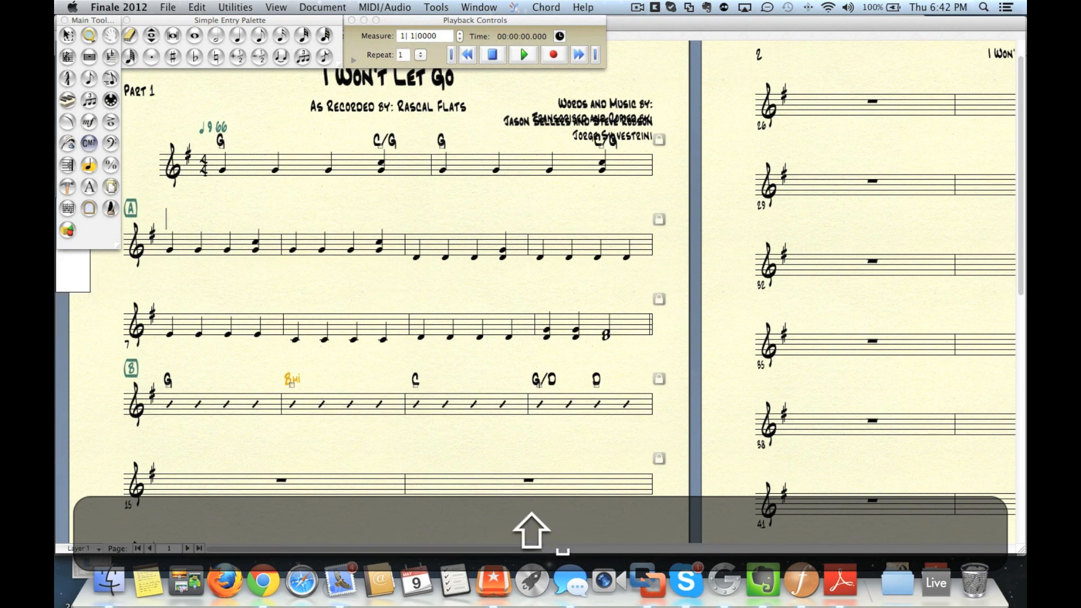
- Enter chord symbols G on beat one and C/G on beat four of measure 3, at rehearsal mark A
type("G")
key("space")
key("space")
key("space")
type("C/G")
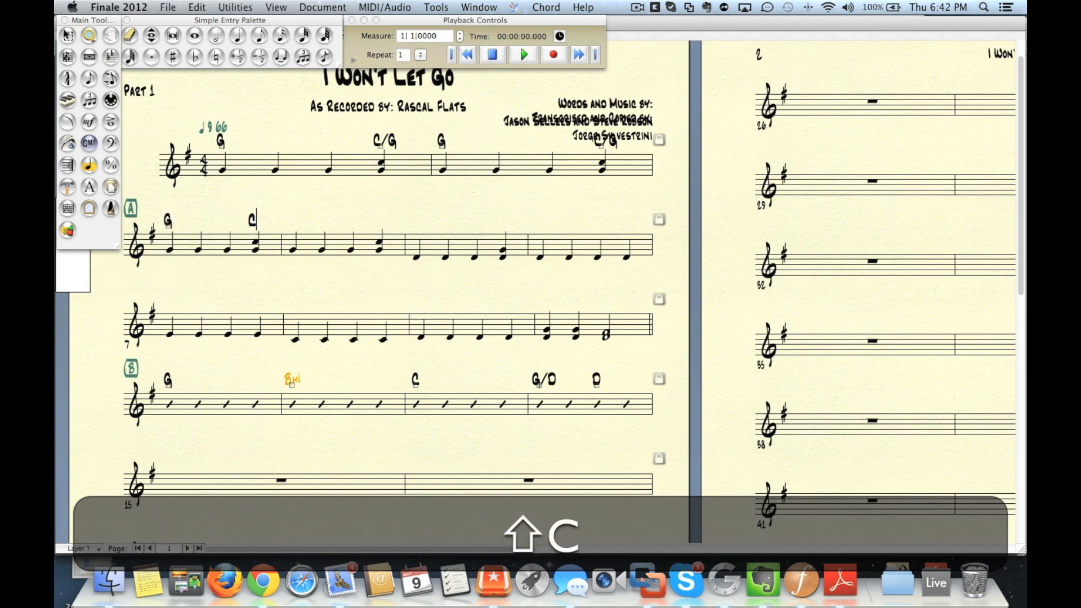
key("space")
key("space")
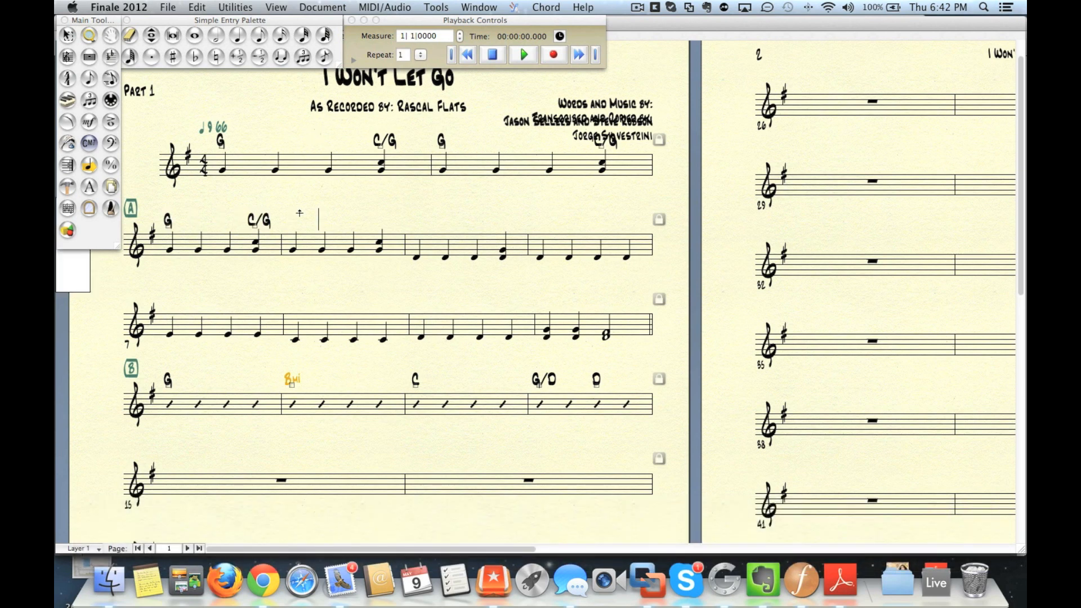
- Enter chord symbols G on beat one and C/G on beat four of measure 4
left_click(295, 226)
type("G")
key("space")
key("space")
key("space")
type("C/G")
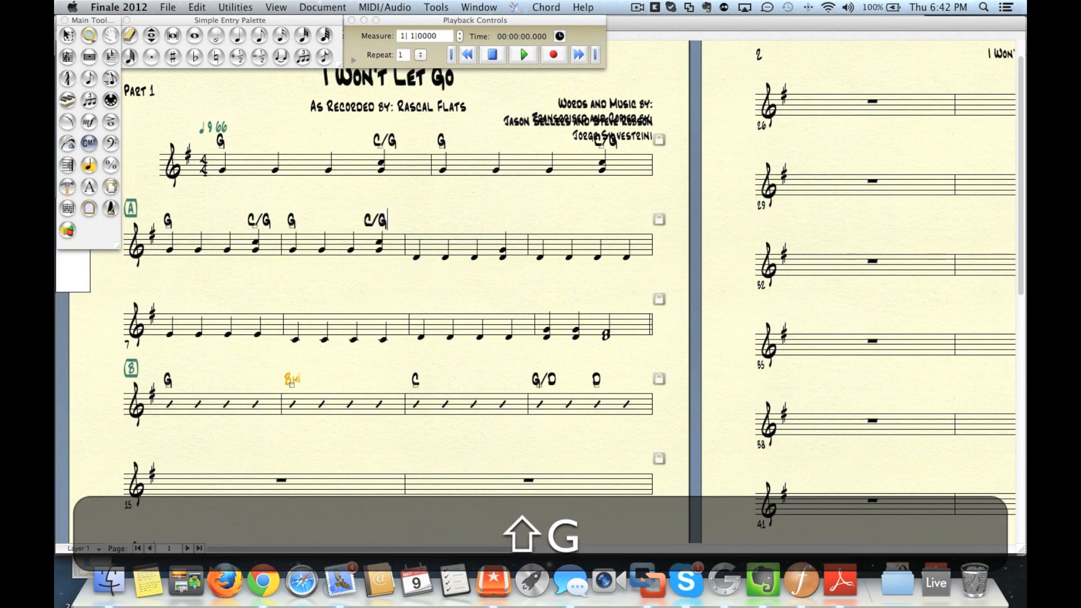
- Check the PDF chart in Adobe Reader, then in Finale enter D on beat one and G/D on beat four of measure 5
key("super+Tab")
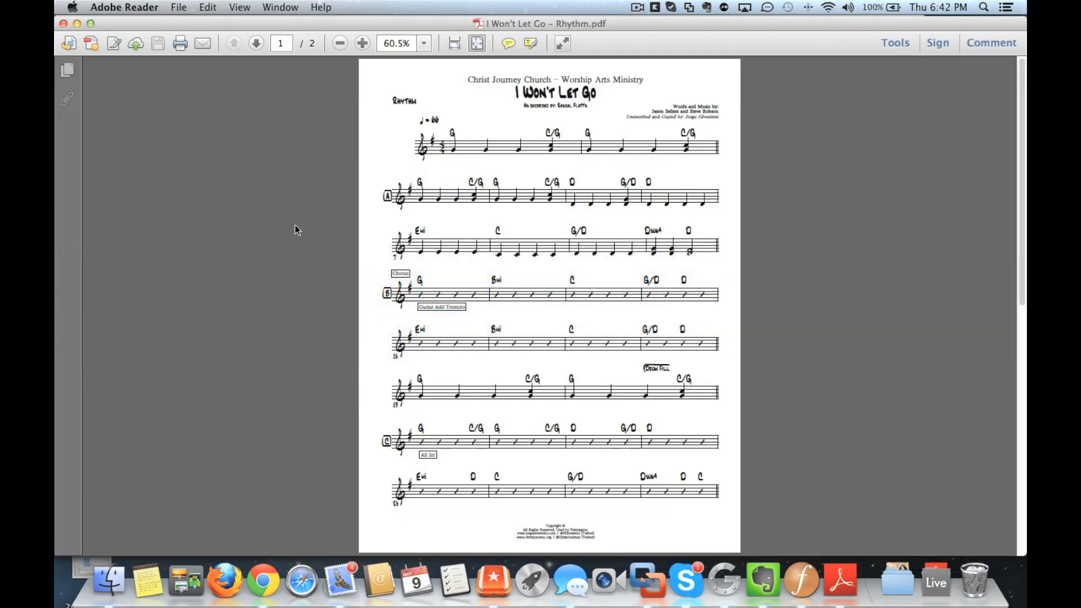
key("super+Tab")
key("space")
key("shift+super+Tab")
type("G/D")
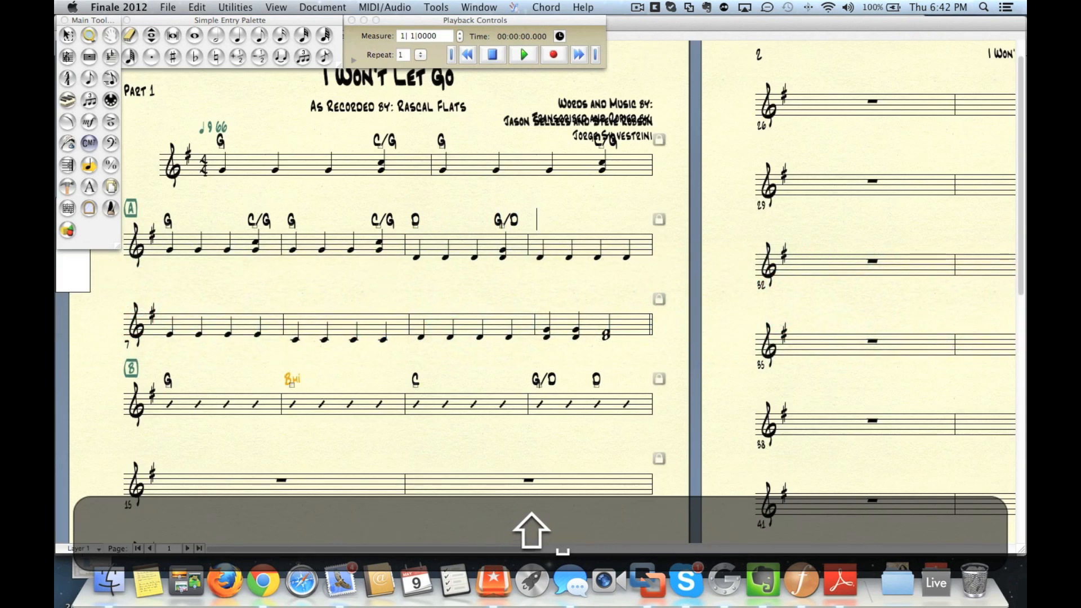
- Enter the chord symbol D on beat one of measure 6, checking it against the PDF chart in Adobe Reader
key("super+Tab")
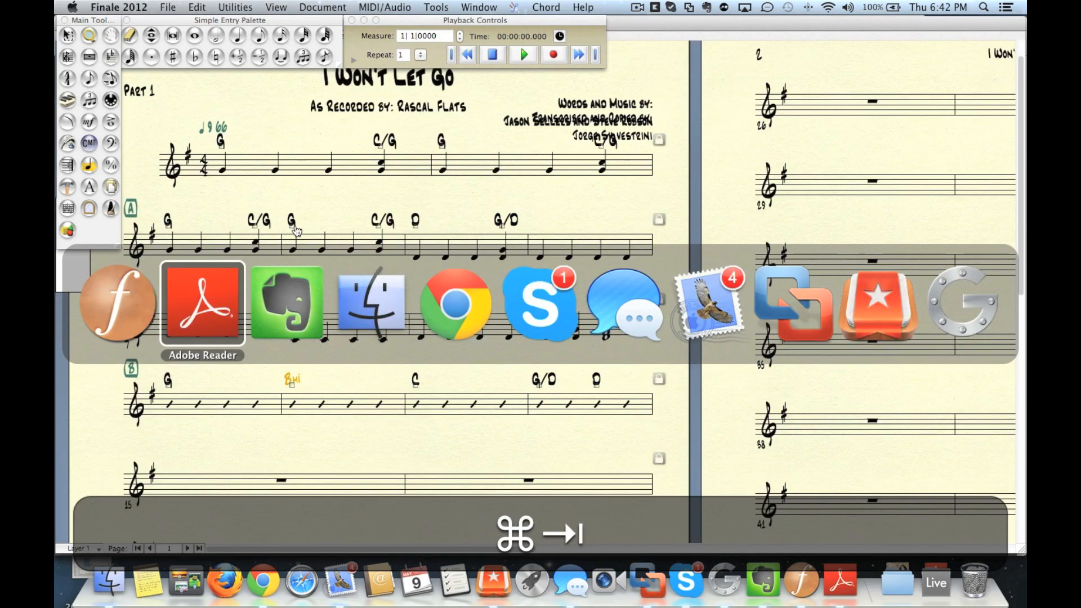
key("super+Tab")
key("shift+super+Tab")
type("D")
key("super+Tab")
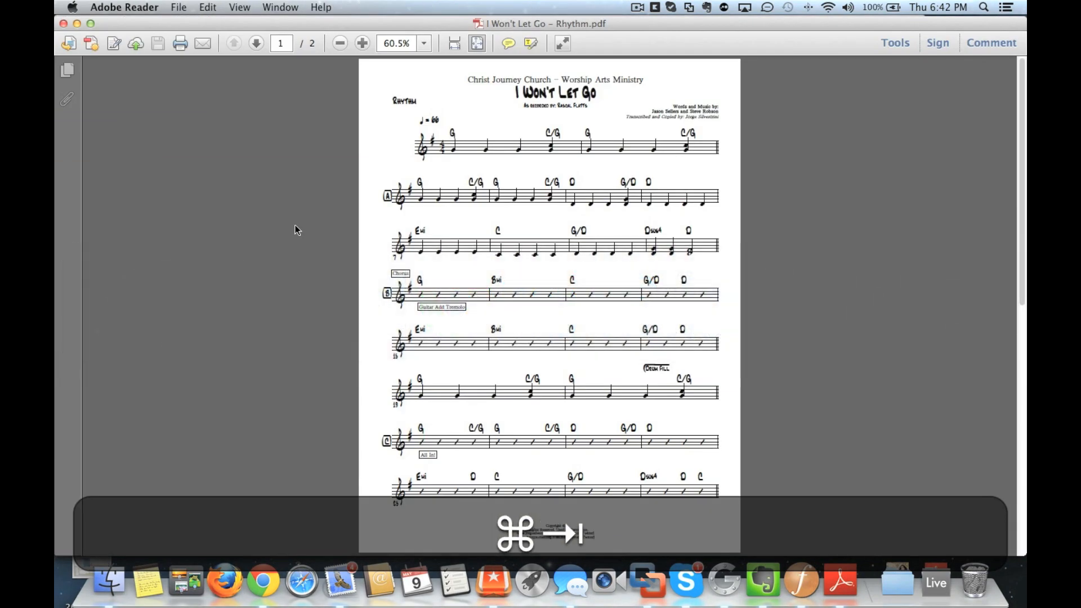
key("super+Tab")
key("space")
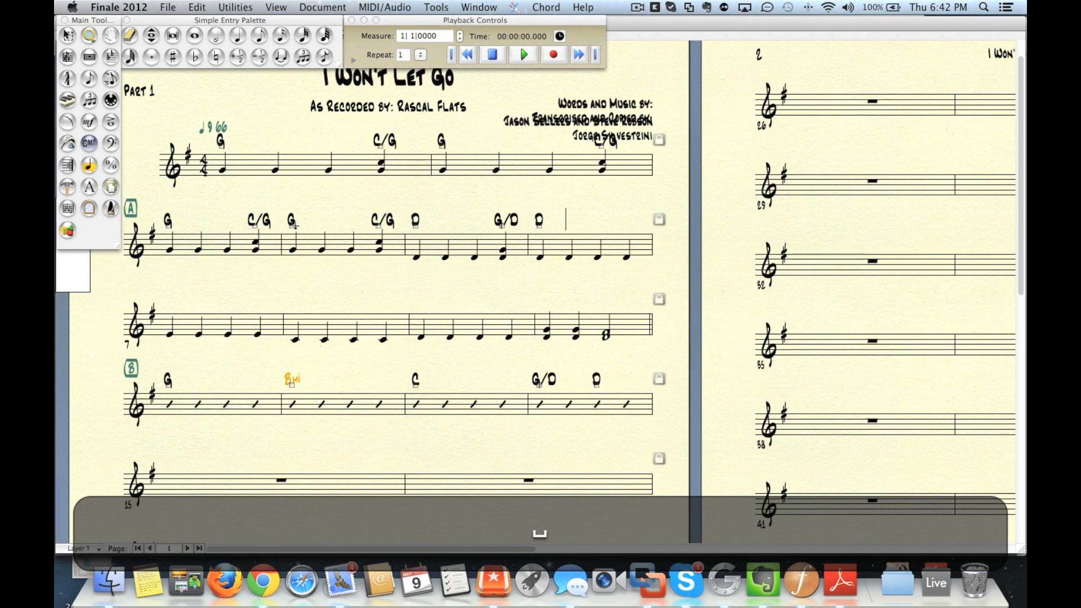
- Enter an Emi chord symbol on beat one of measure 7, using chord suffix number 88
key("space")
key("space")
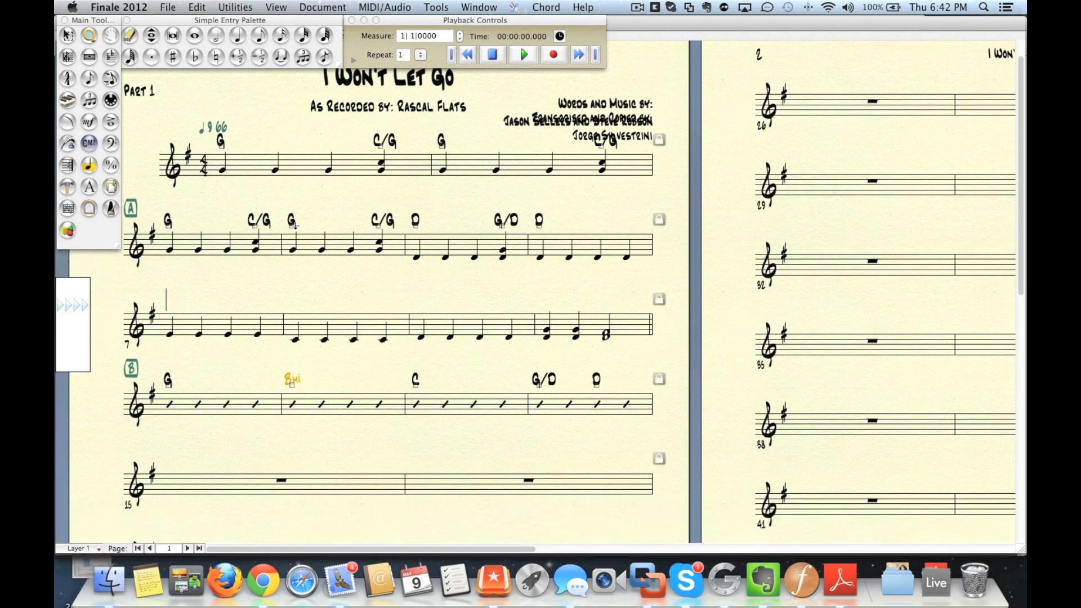
type("E")
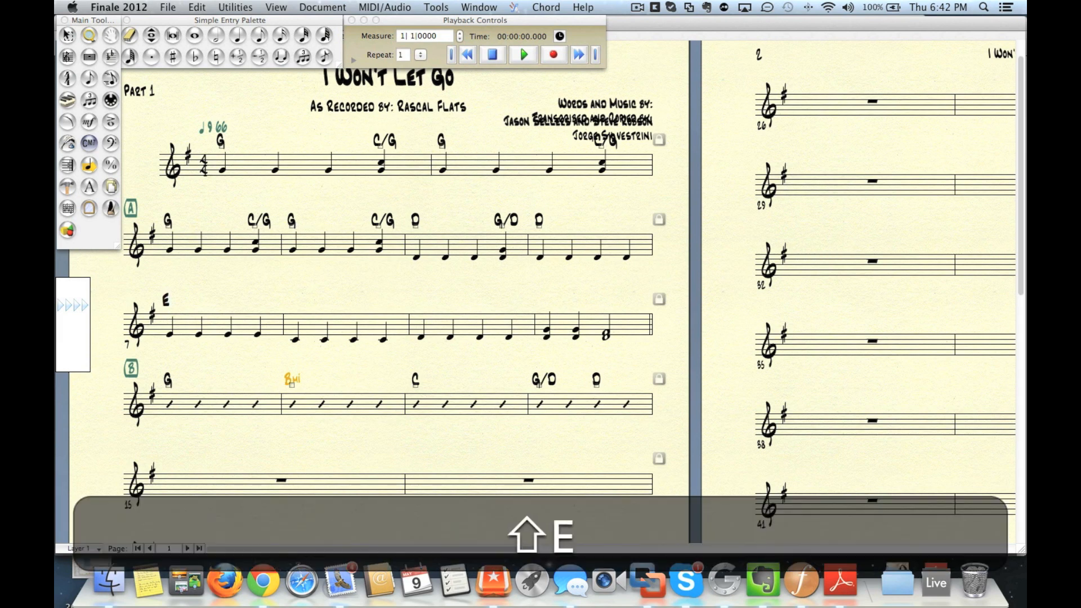
type(":")
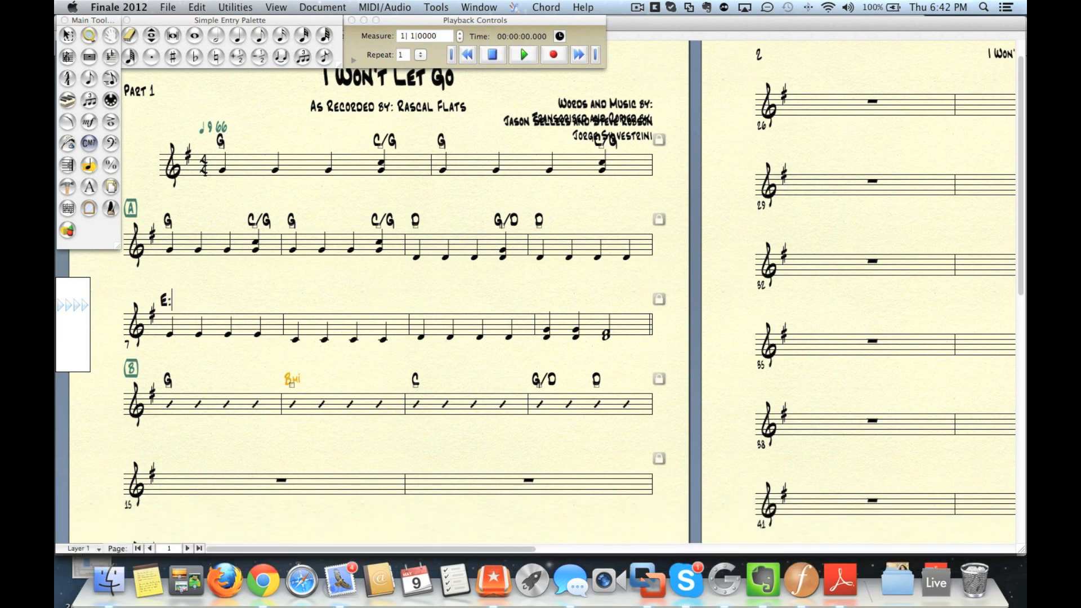
type("88")
key("space")
- Try entering an Emi(add2) chord on beat two of measure 7, choosing the mi(add2) suffix from the chord suffix library
type("E:")
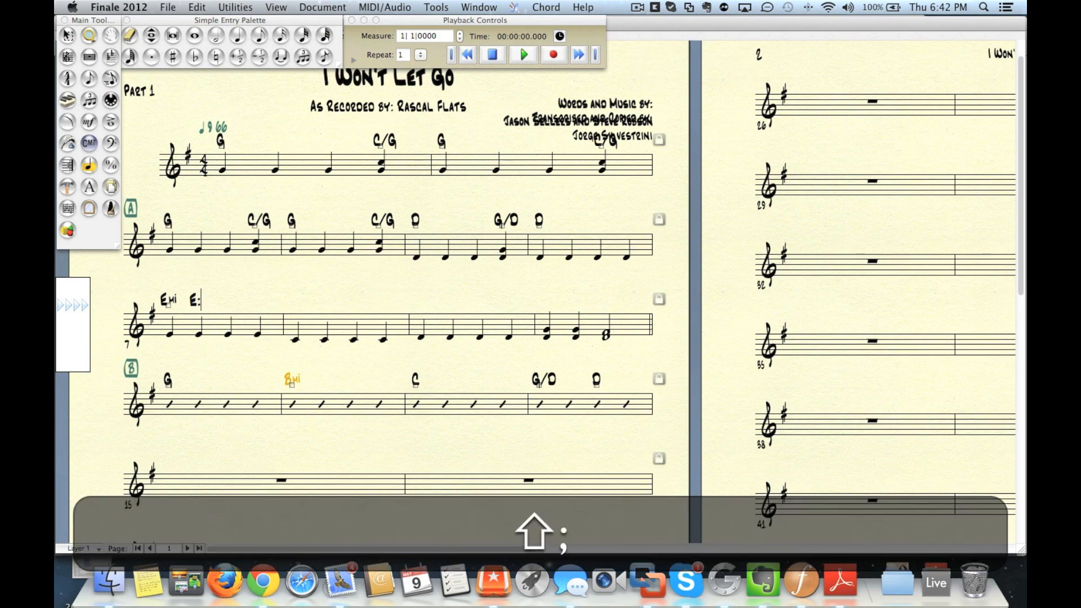
type("0")
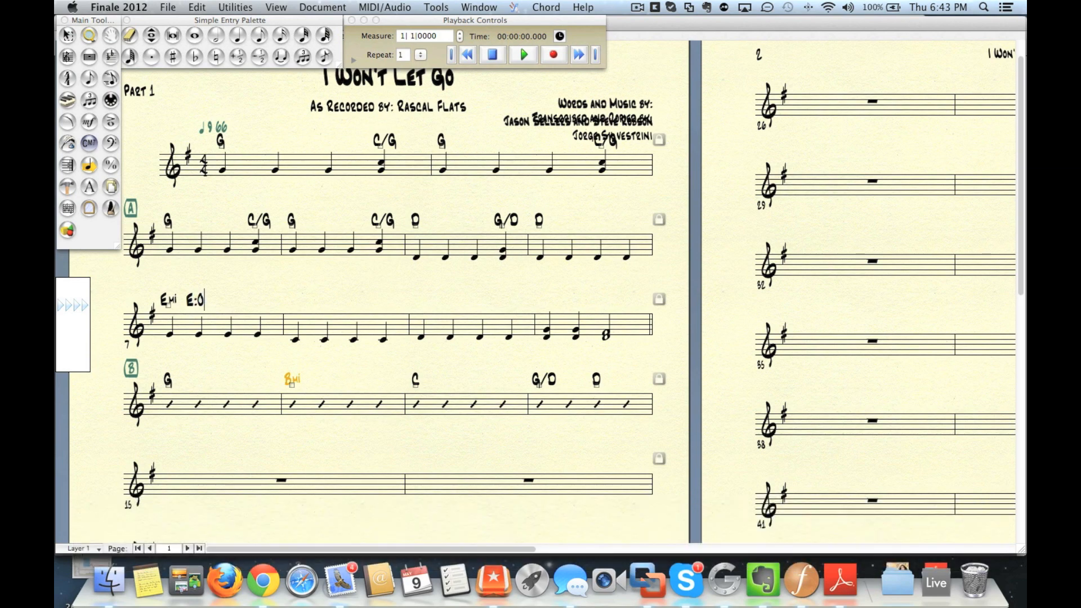
key("Return")
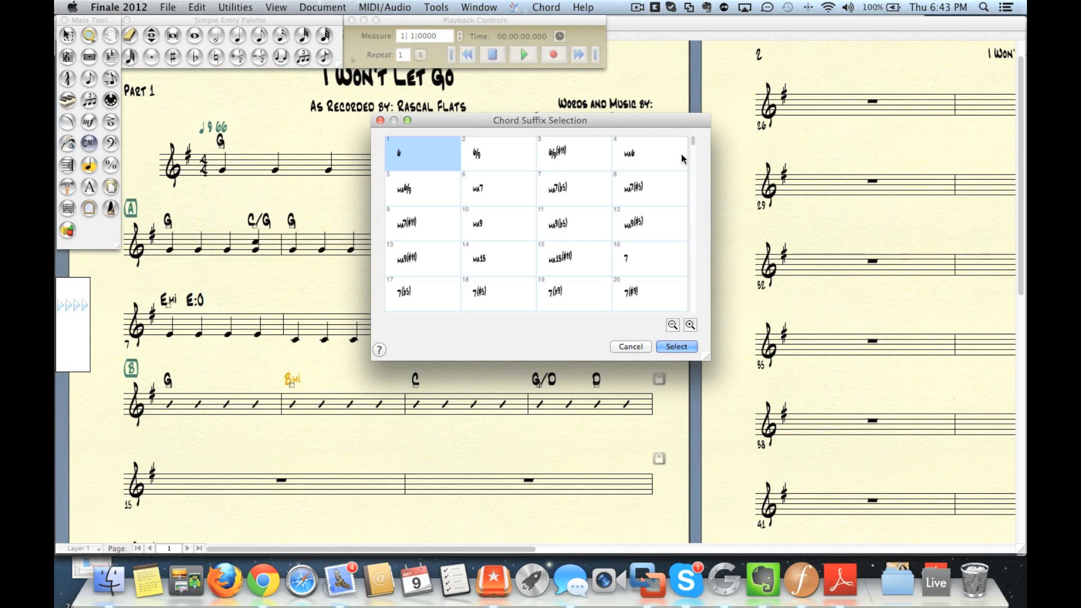
left_click_drag(692, 143, 688, 222)
left_click(639, 189)
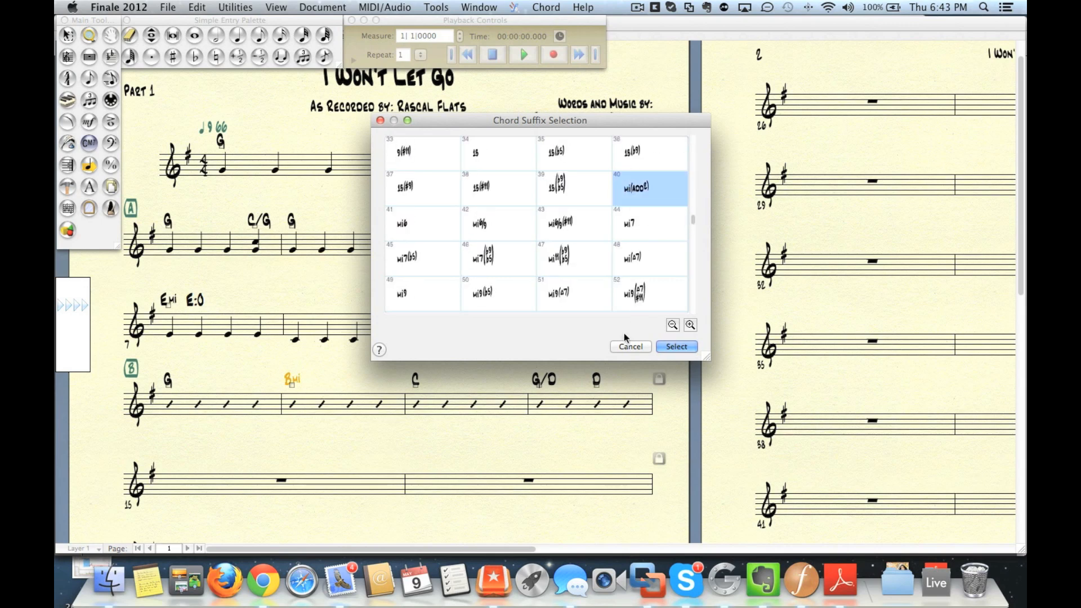
left_click(665, 347)
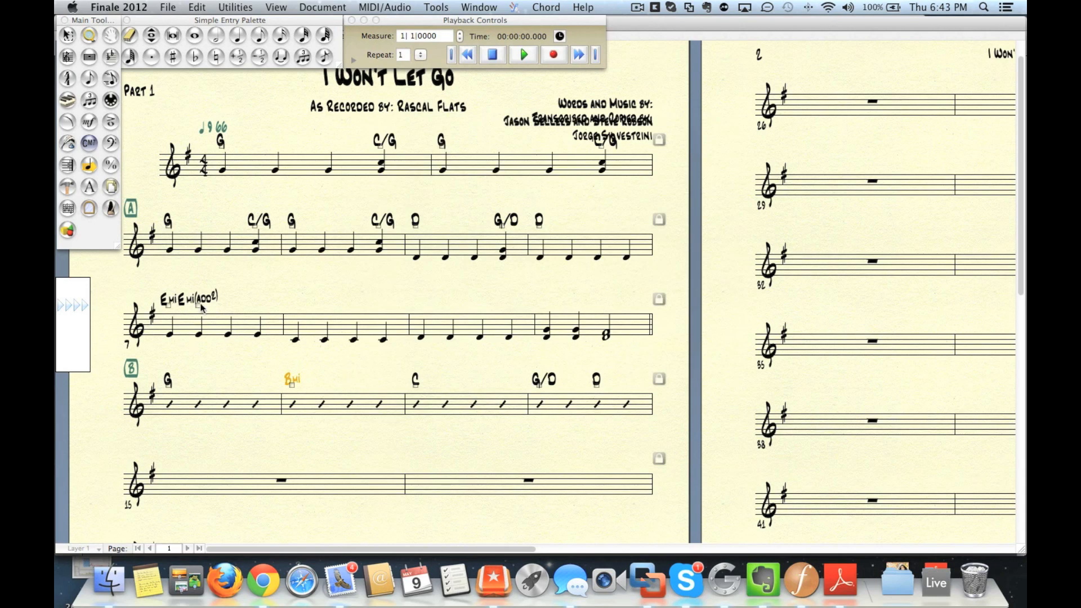
- Undo the last chord entries in measure 7 and enter Emi again on beat one
key("super+z")
key("super+z")
left_click(171, 305)
type("E:*")
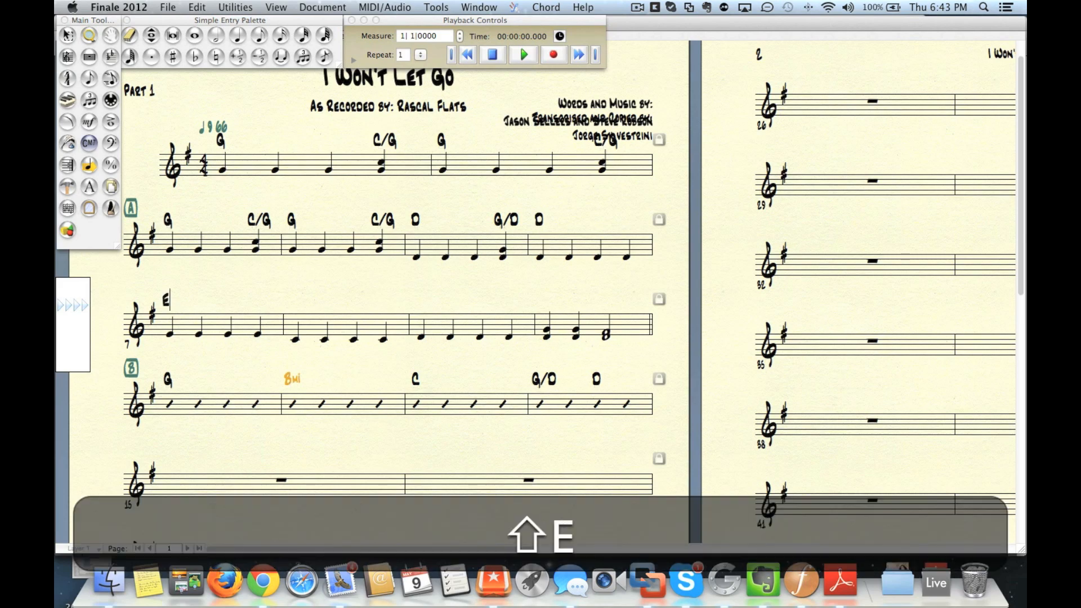
key("space")
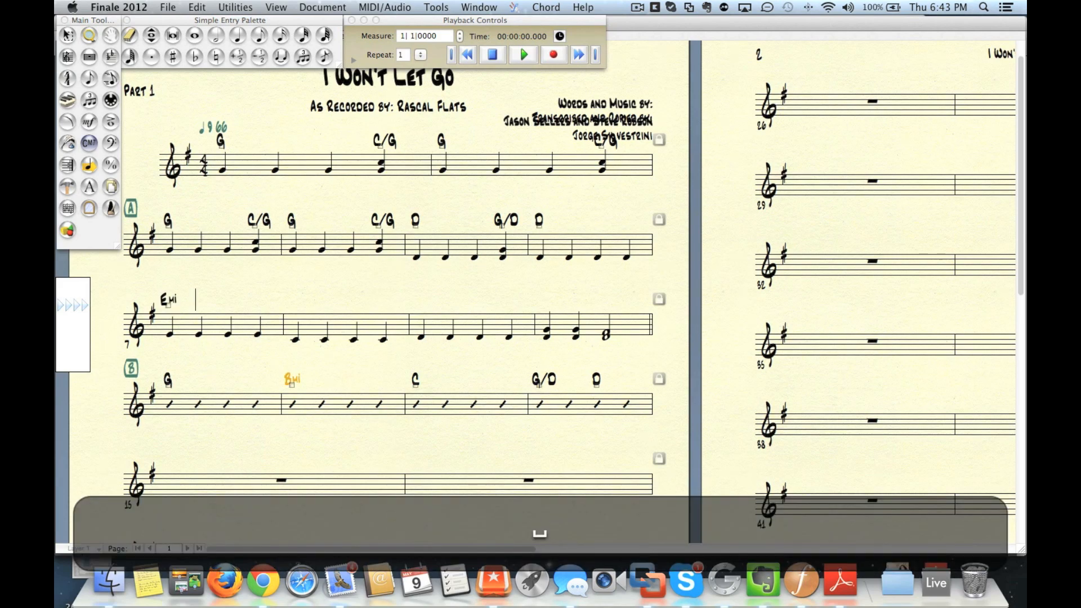
- Check the PDF chart in Adobe Reader and enter the chord symbol C on beat one of measure 8 in Finale
key("super+Tab")
key("super+Tab")
key("super+Tab")
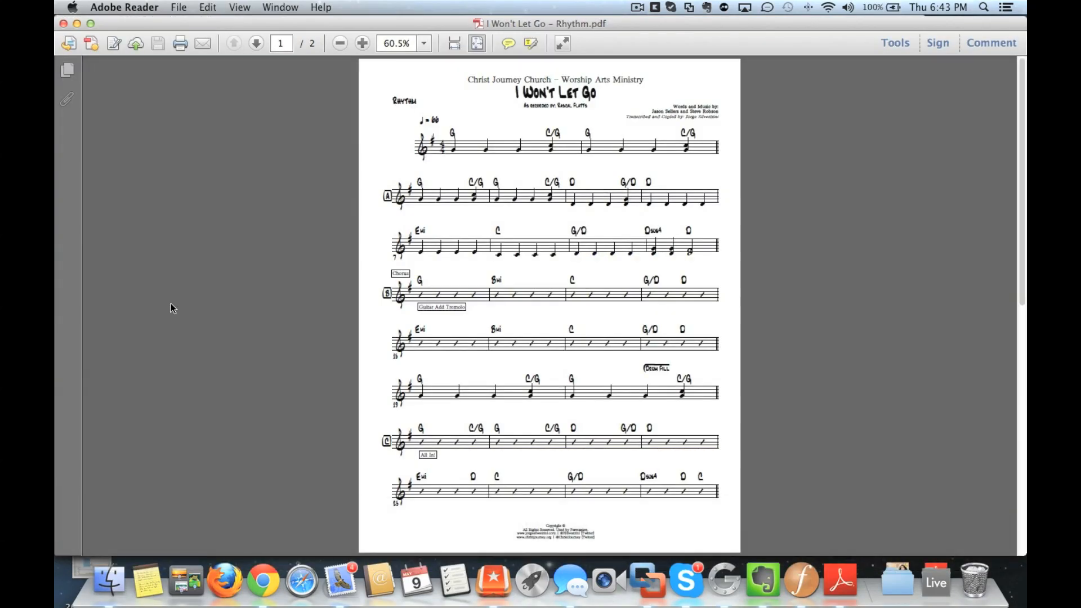
key("super+Tab")
type("C")
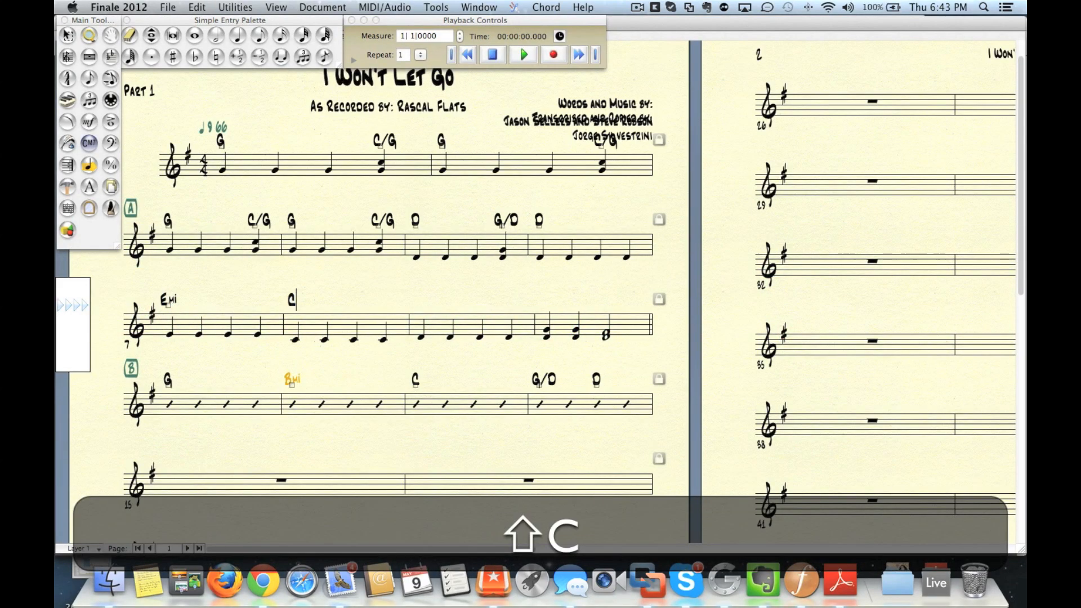
- Enter the chord symbol G/D on beat one of measure 9, checking it against the PDF chart in Adobe Reader
key("space")
key("space")
key("space")
key("space")
type("D")
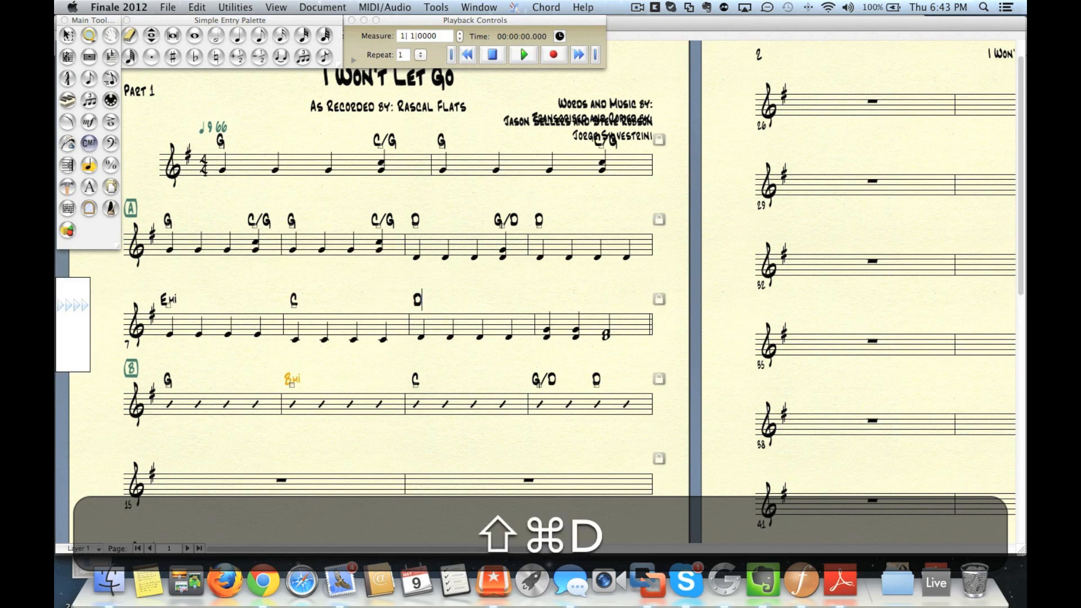
key("super+Tab")
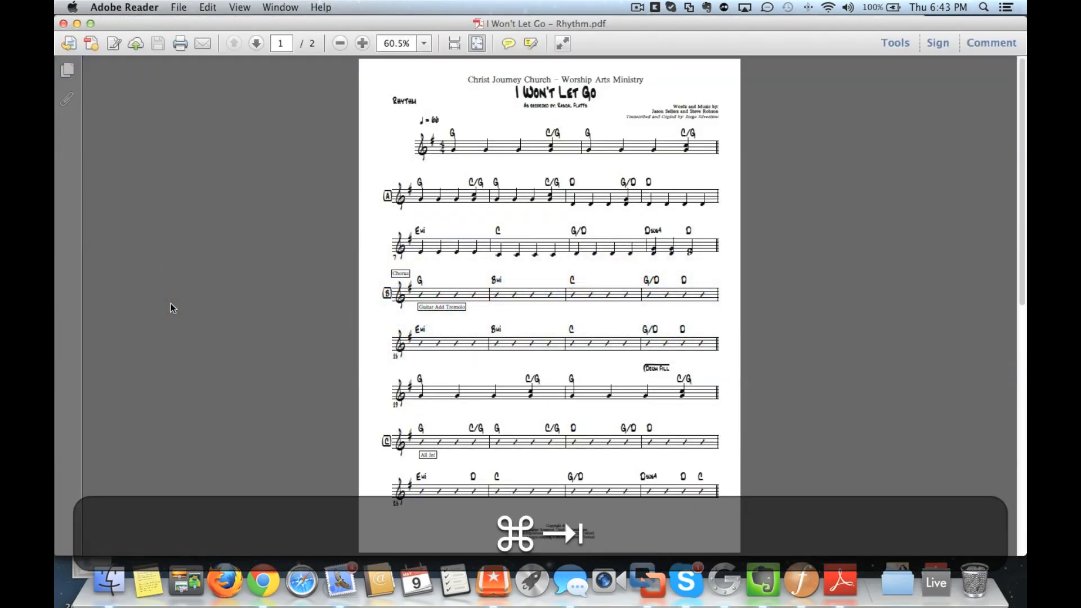
key("super+Tab")
type("G/D")
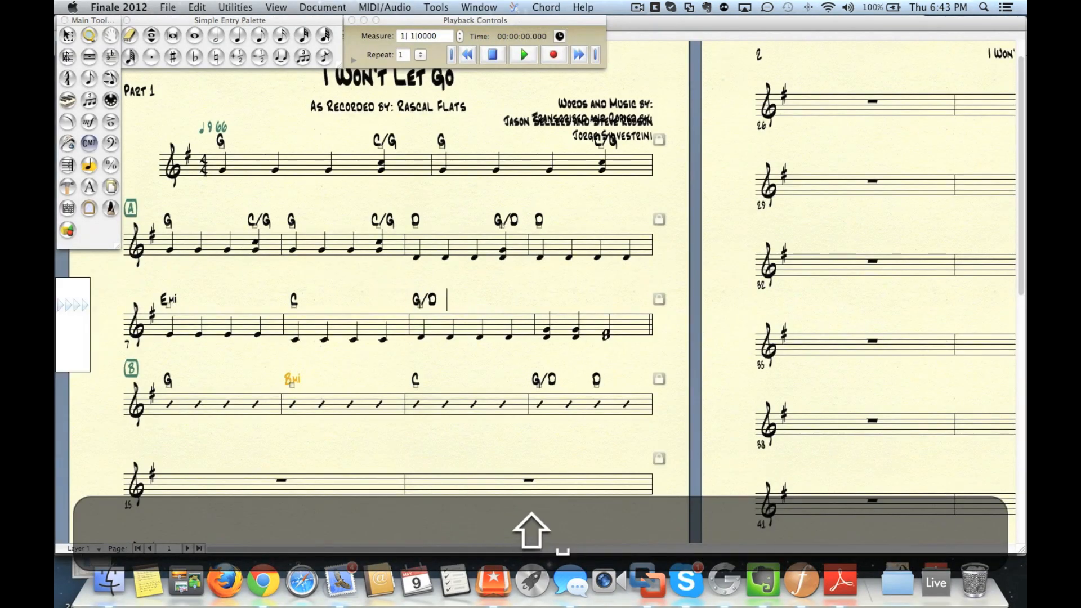
- Enter a D chord on beat one of measure 10 with the sus4 suffix chosen from the chord suffix library
key("super+Tab")
key("super+Tab")
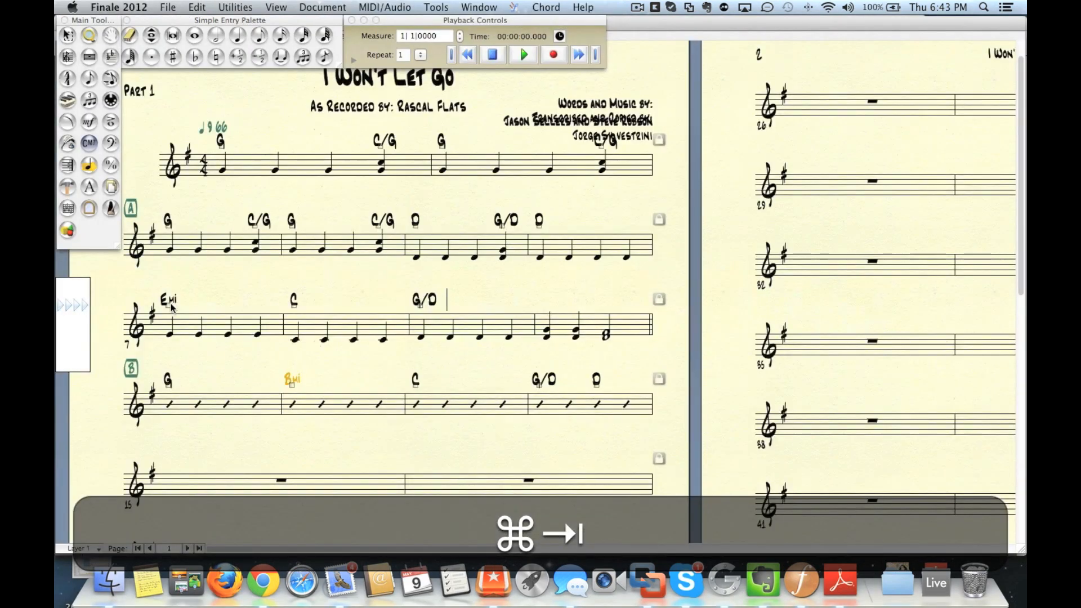
key("shift+d")
type(":")
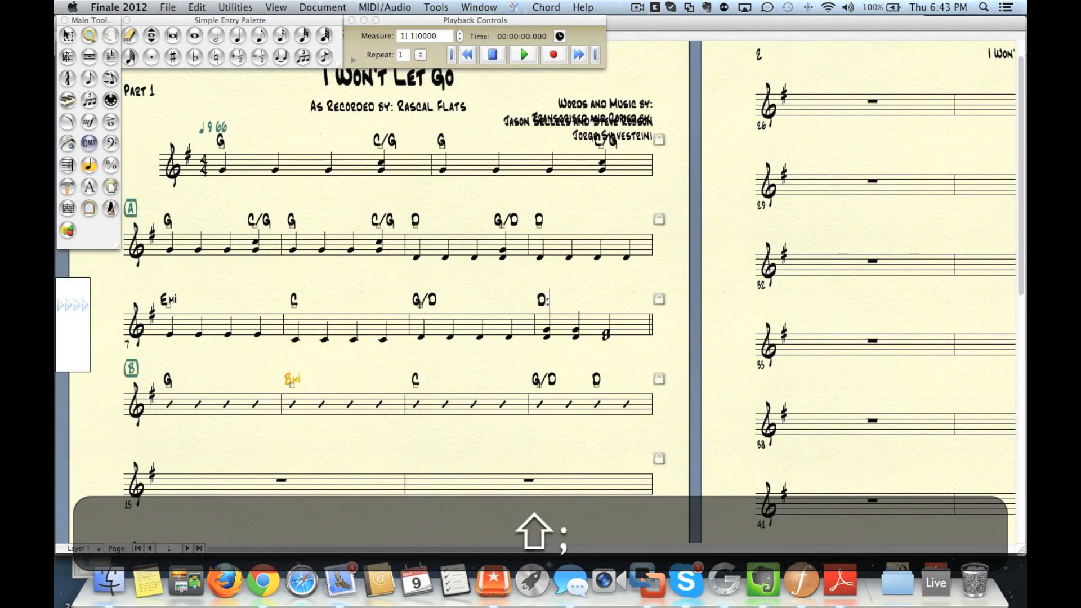
type("0")
key("Return")
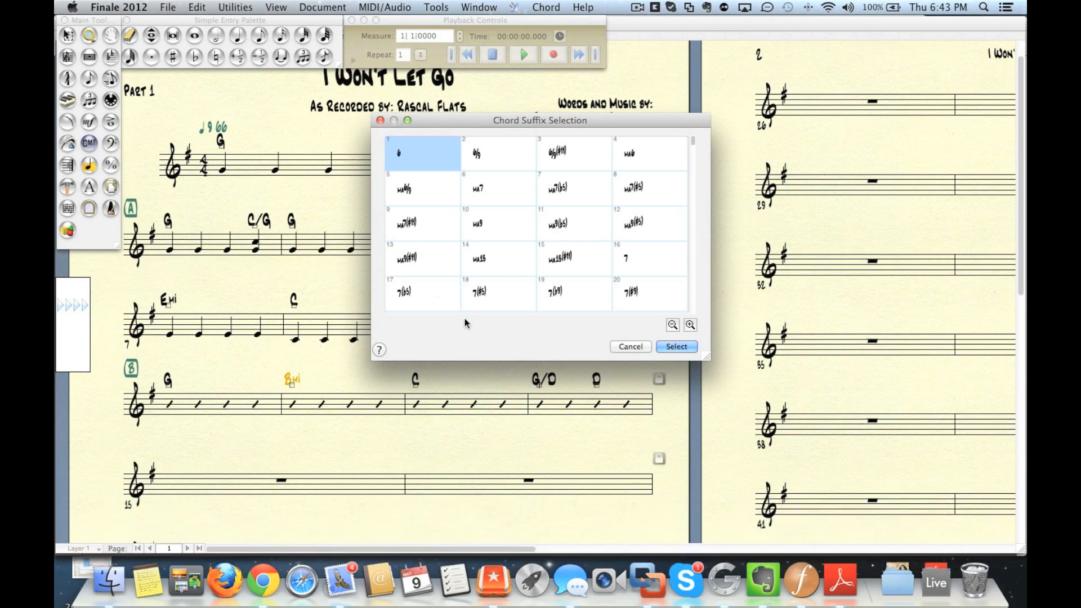
key("Down")
key("Down")
key("Down")
key("Down")
key("Down")
key("Down")
key("Down")
key("Down")
key("Down")
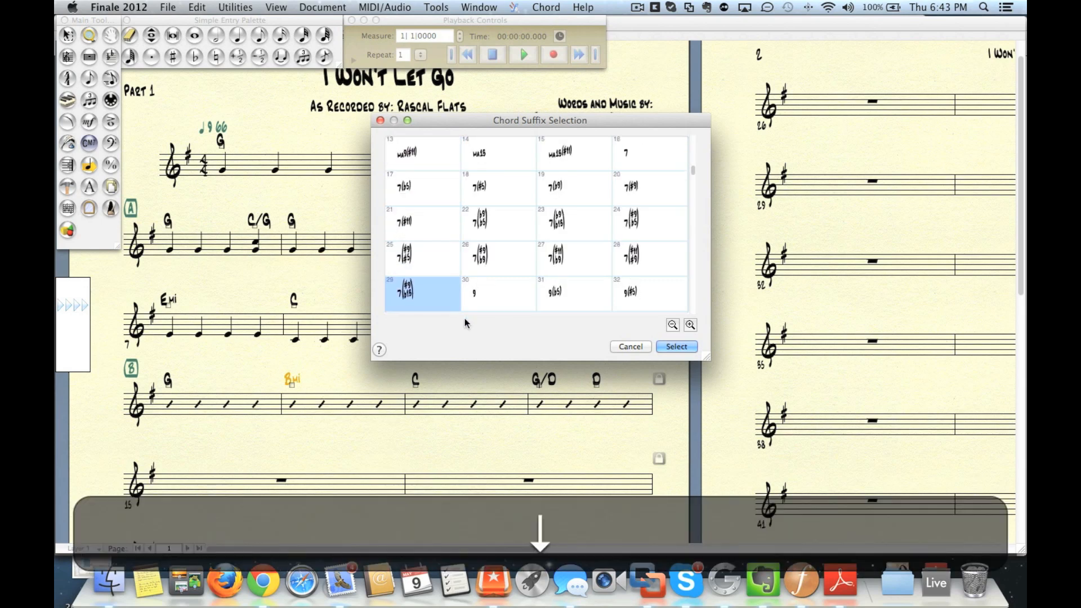
key("Down")
key("Down")
key("Down")
key("Down")
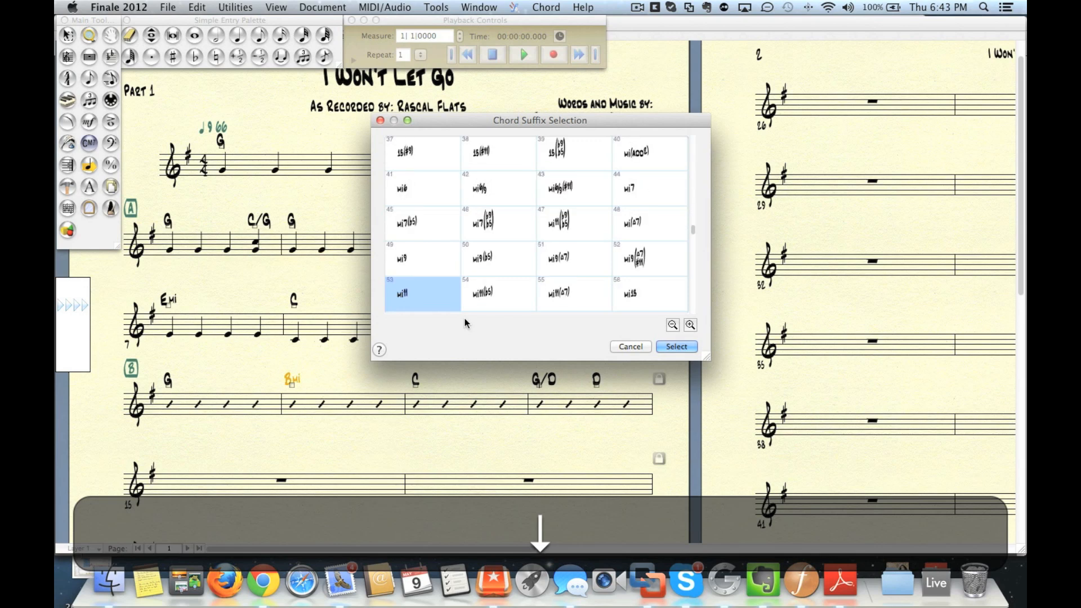
key("Down")
key("Down")
key("Down")
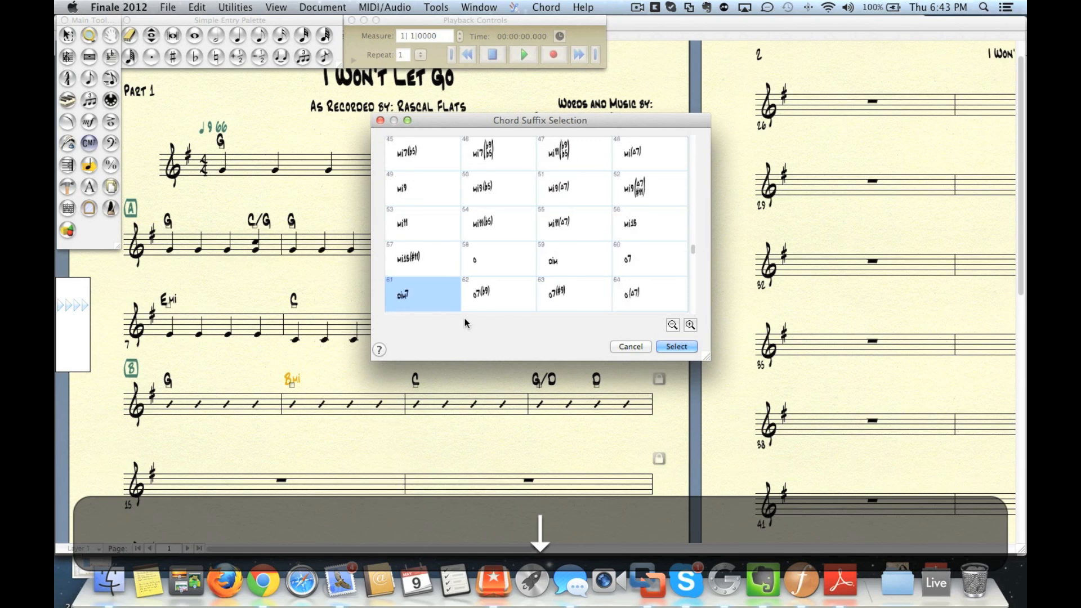
key("Down")
key("Down")
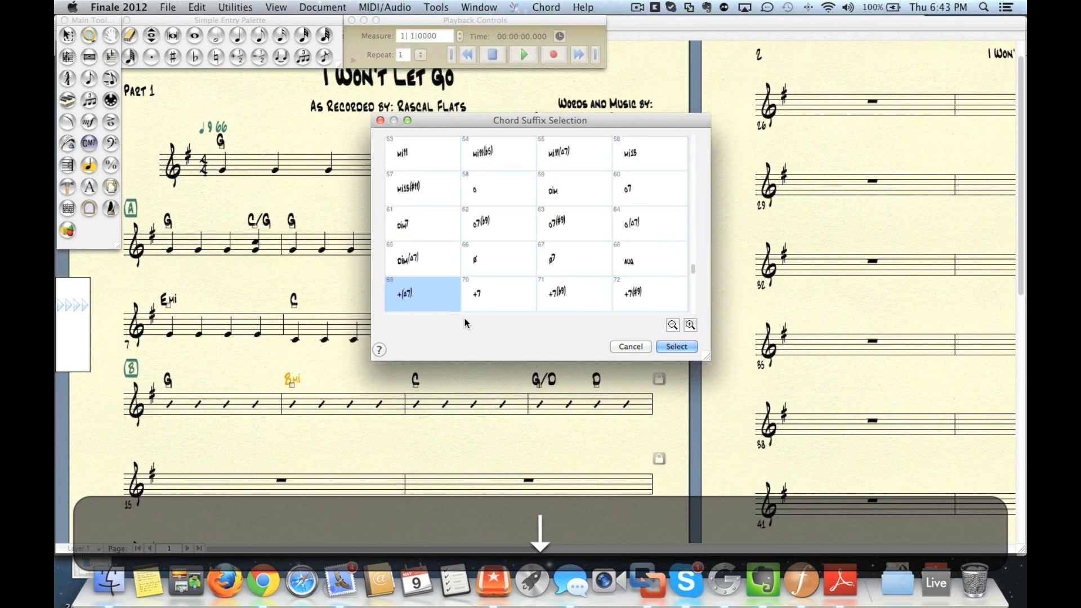
key("Down")
key("Down")
key("Up")
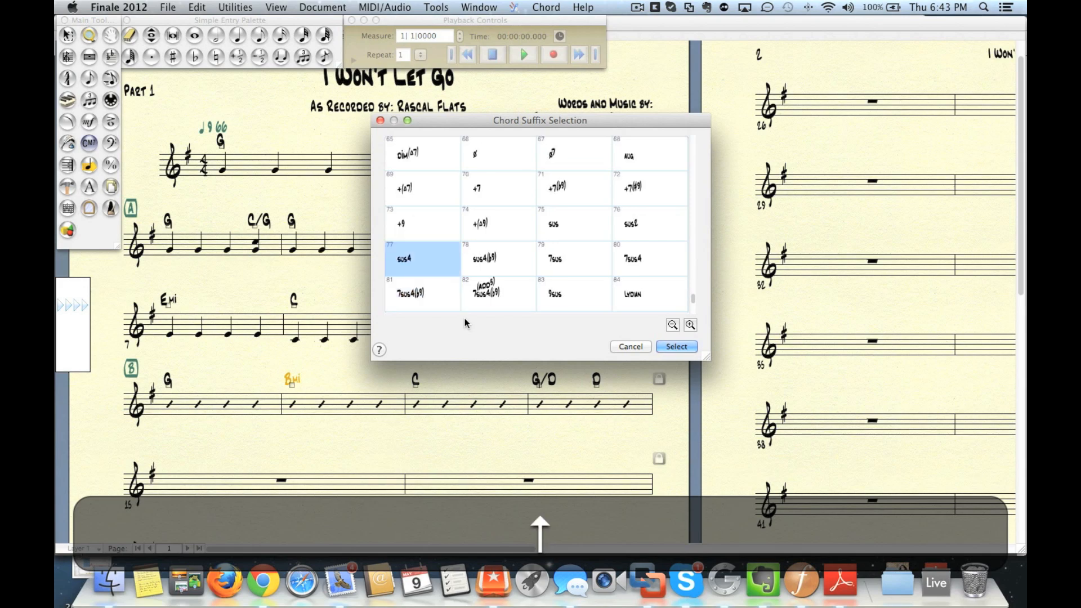
key("Return")
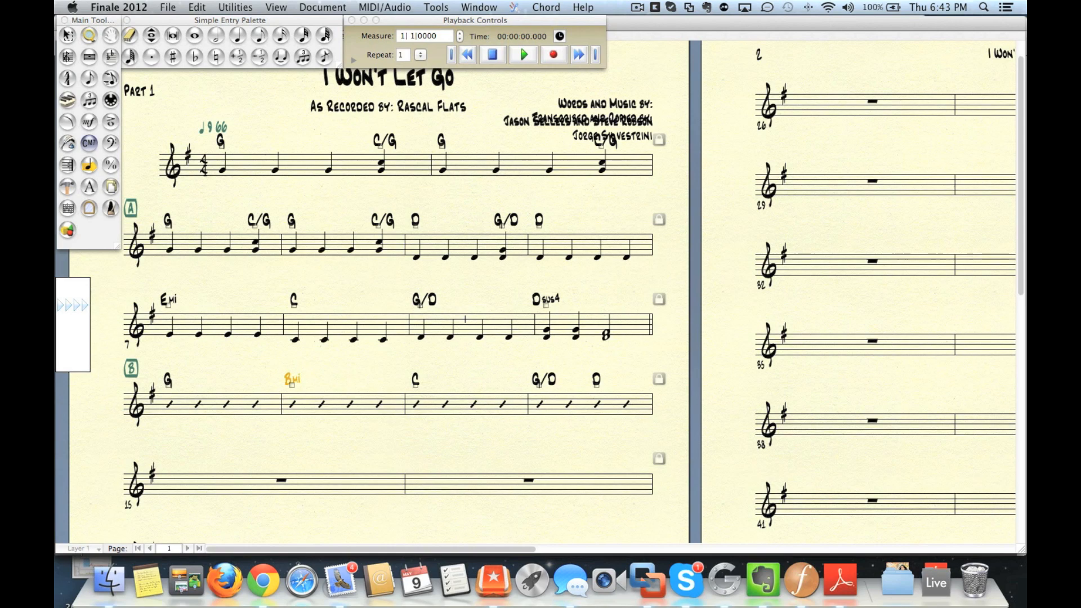
- Undo the library-chosen Dsus4 in measure 10 and enter Dsus4 on beat one with its suffix written out directly
key("super+z")
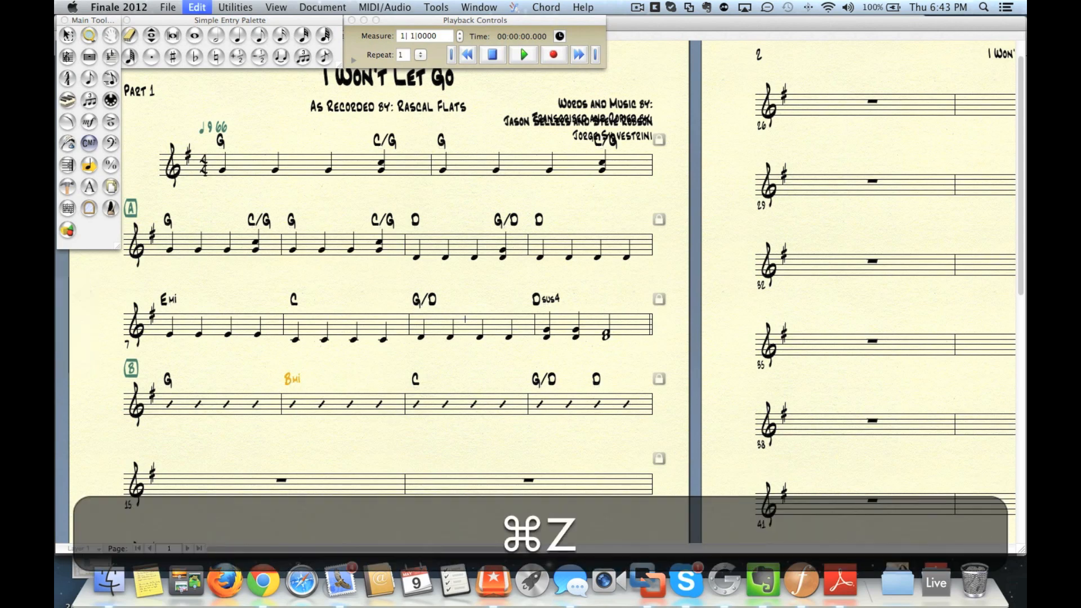
left_click(546, 303)
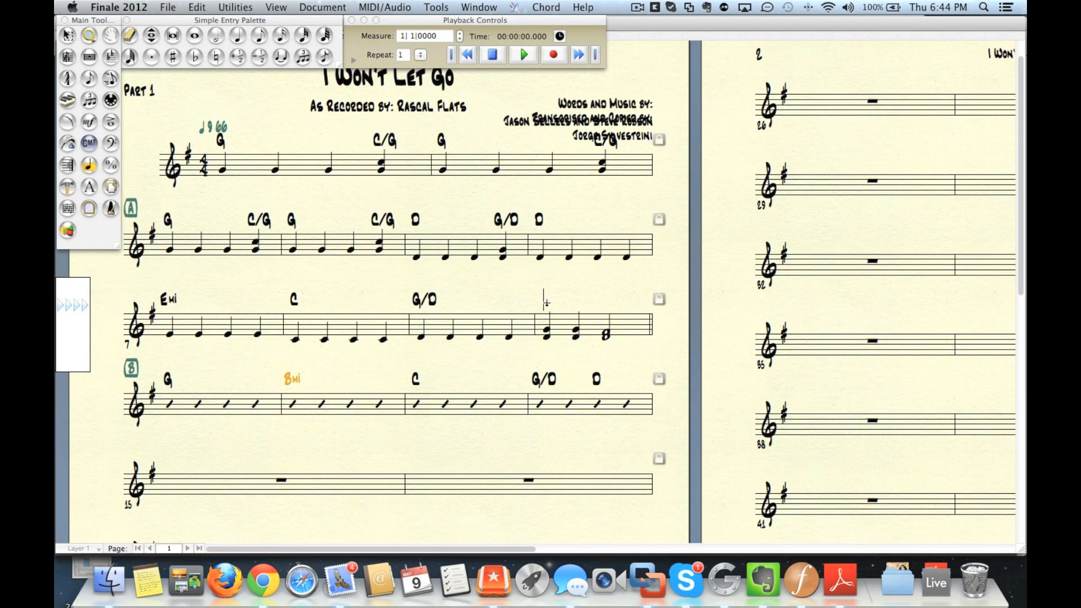
key("shift")
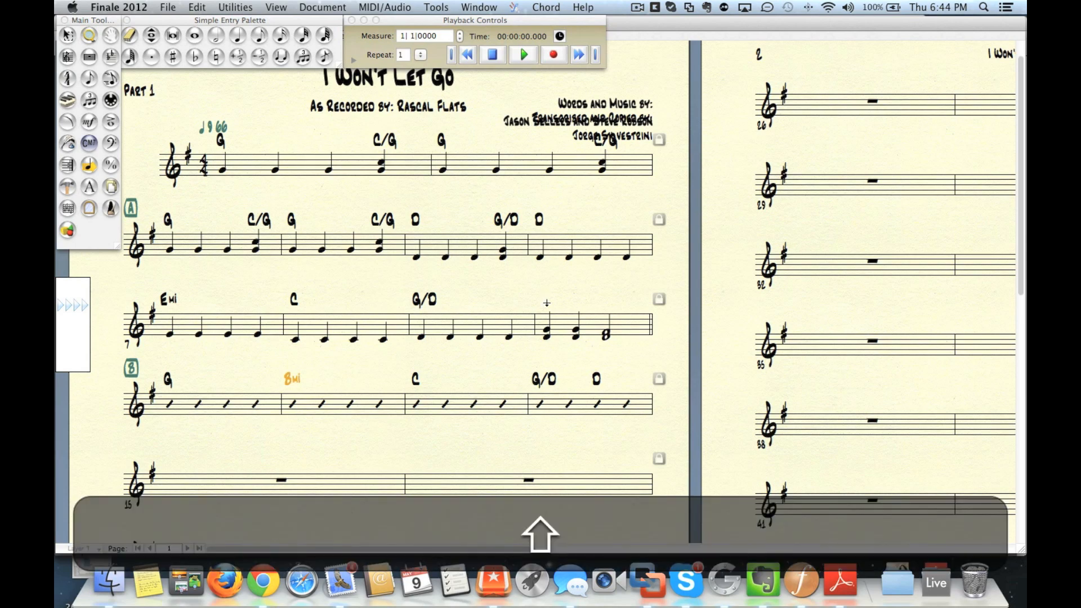
type("Dsus4")
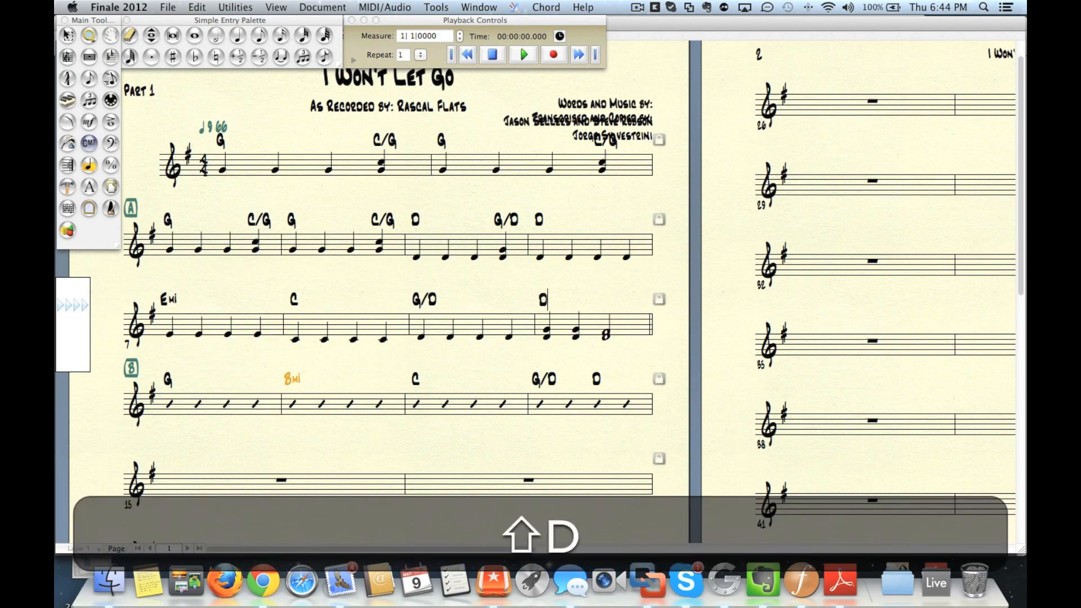
key("space")
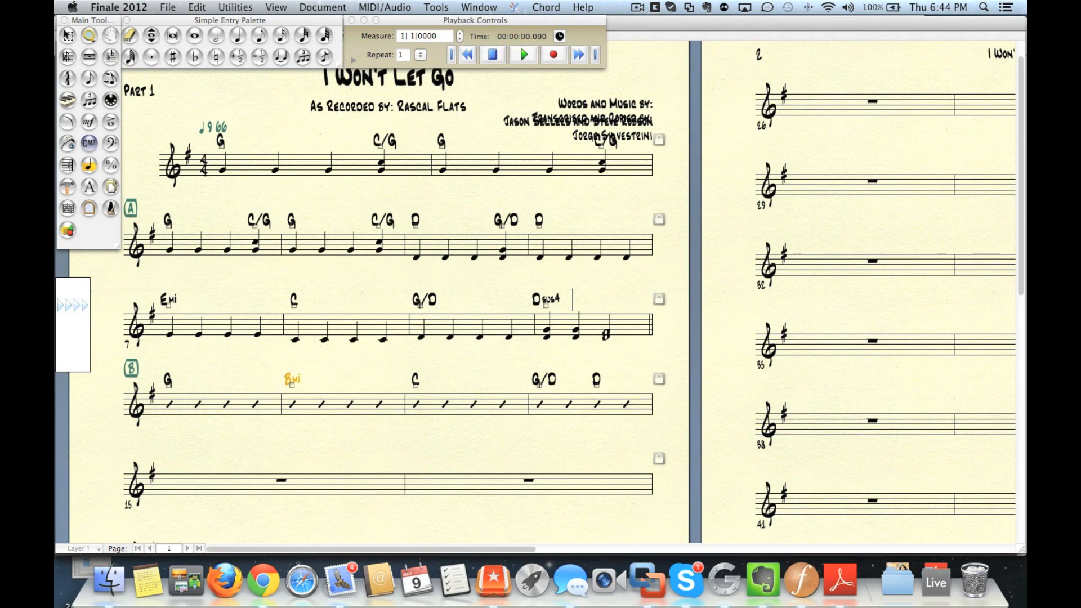
- Check the PDF chart in Adobe Reader and enter the chord symbol D on beat three of measure 10 in Finale
key("super+Tab")
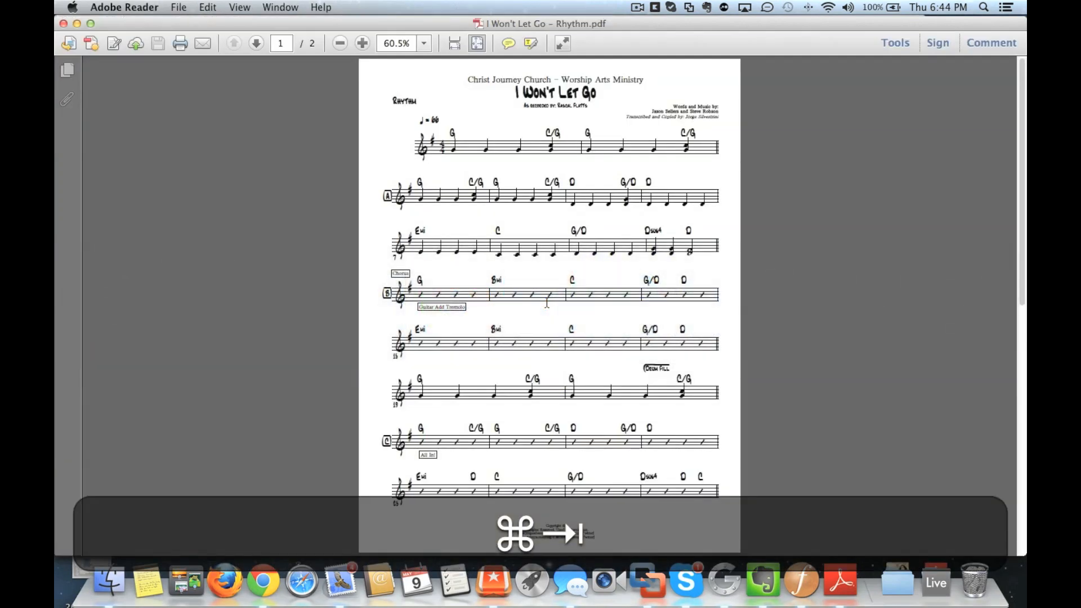
key("super+Tab")
type("D")
key("space")
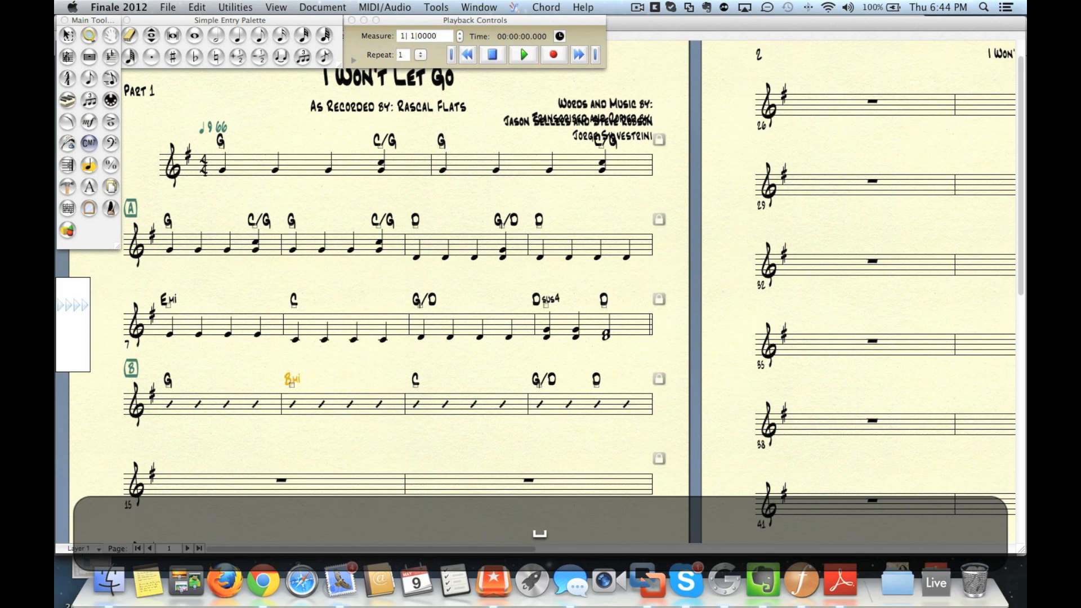
- After checking the chart in Adobe Reader, copy measures 11–14 to measure 15 in Finale and delete the pasted rehearsal mark C
key("super+Tab")
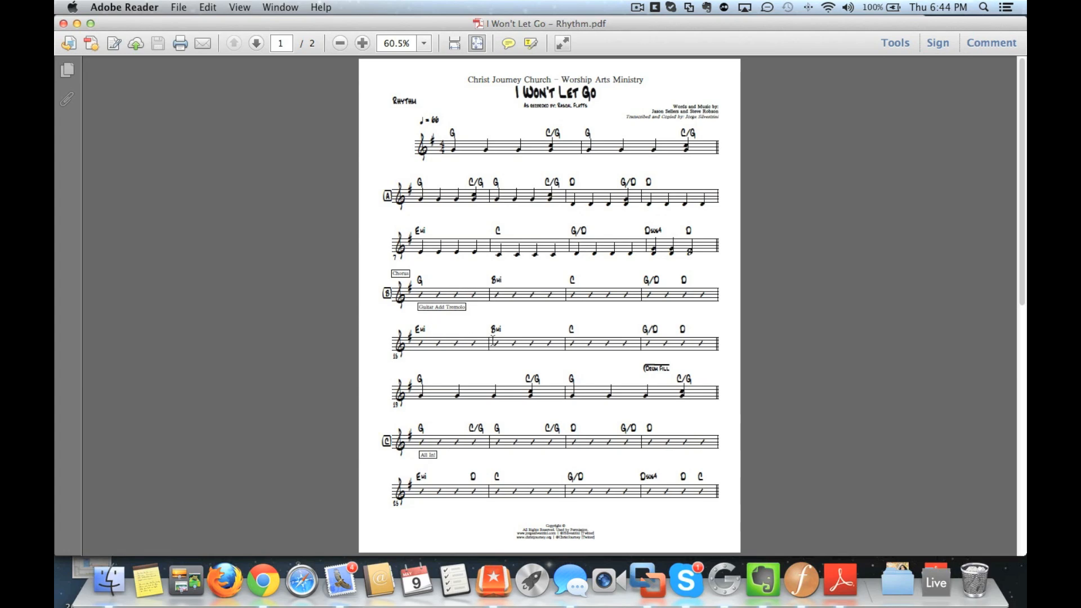
key("super+Tab")
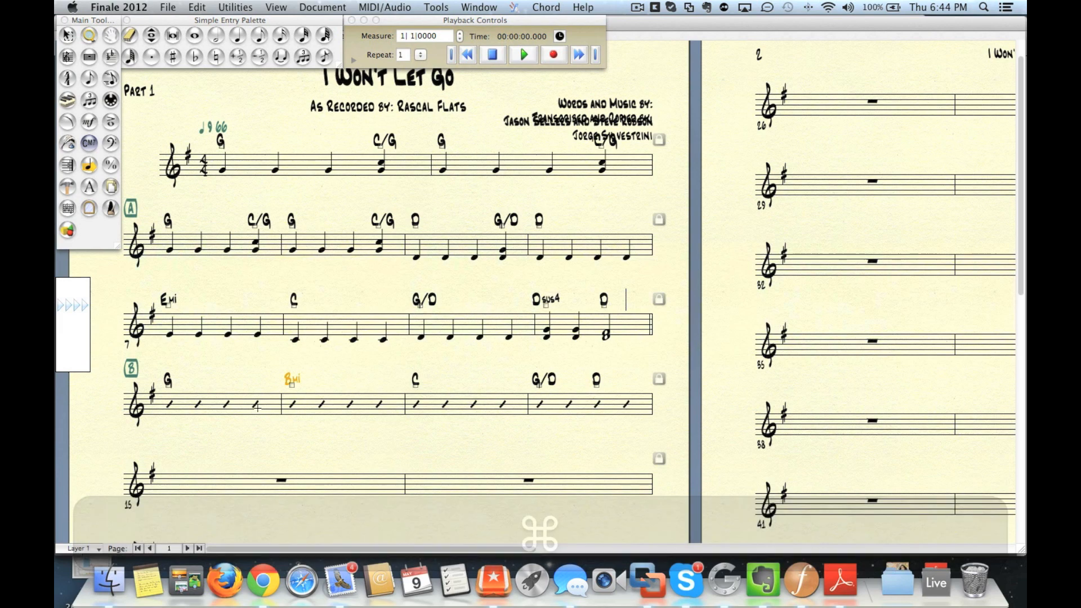
key("Escape")
left_click(217, 407)
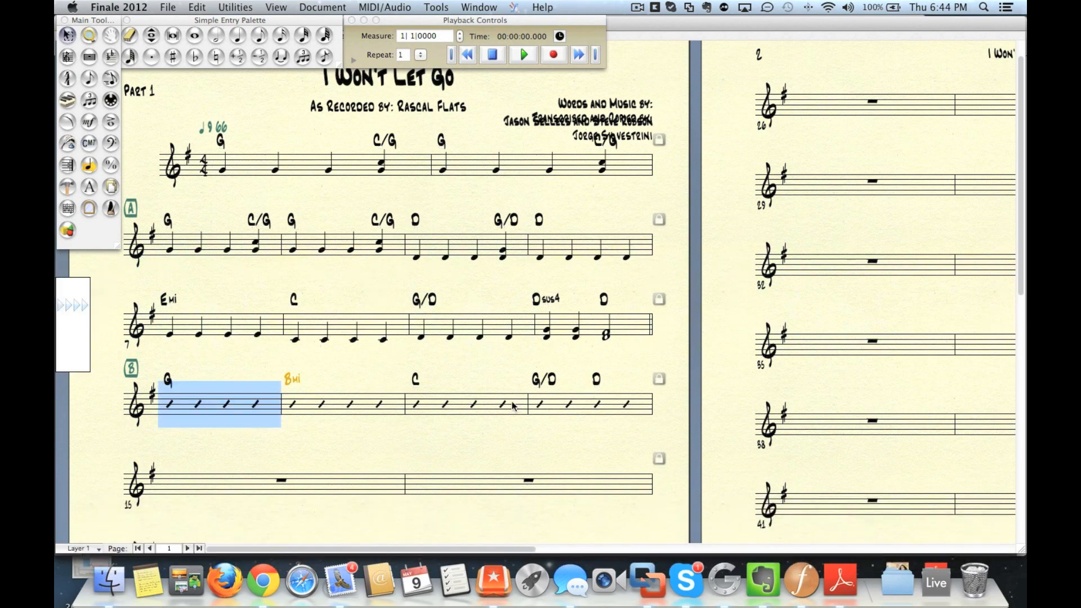
left_click(552, 408, "shift")
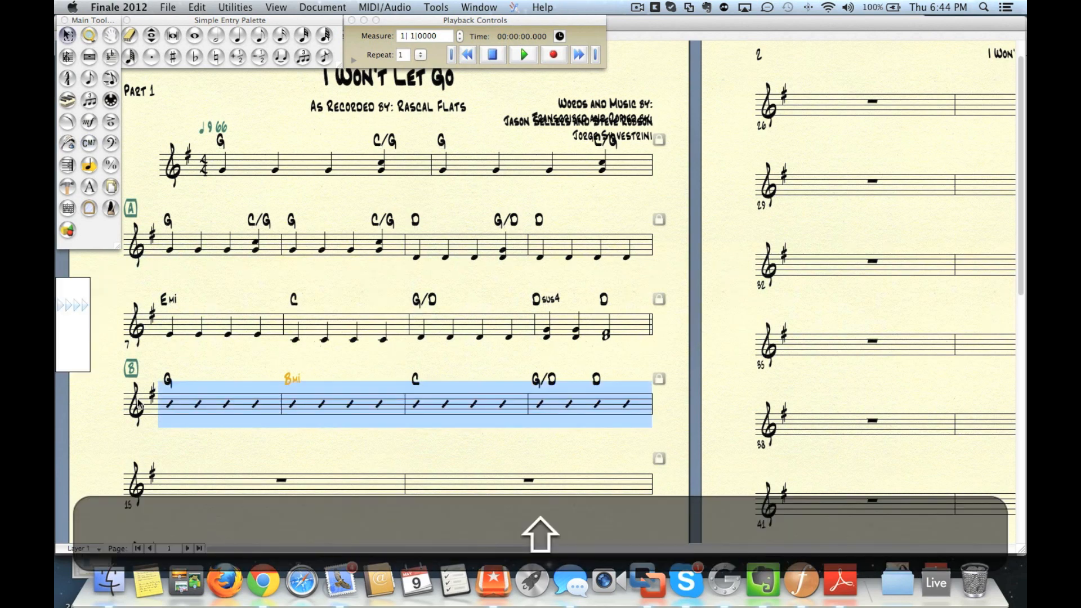
key("super+c")
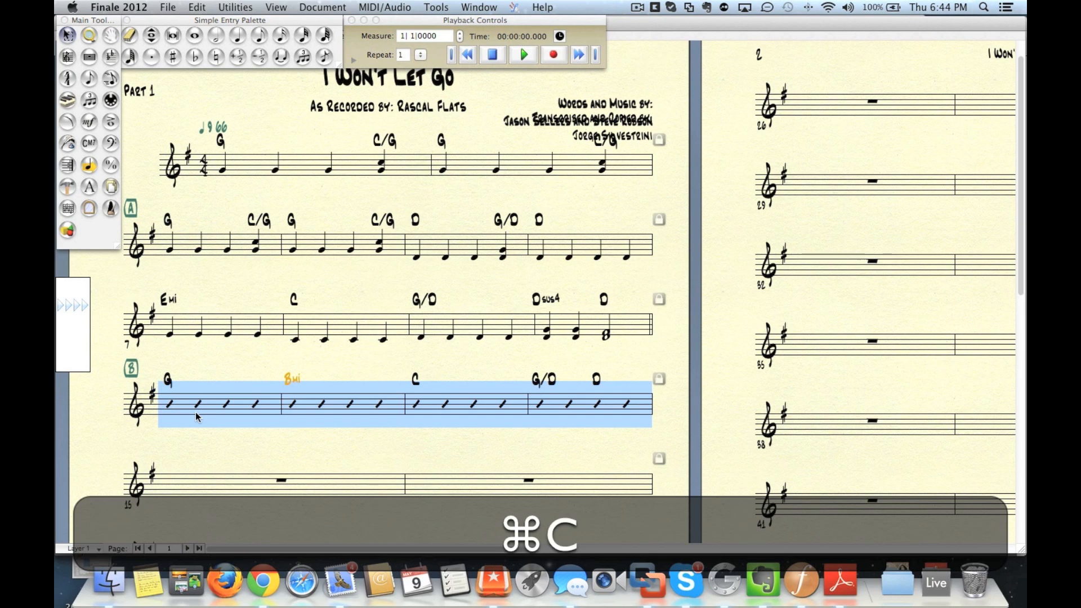
left_click(192, 479)
key("super+v")
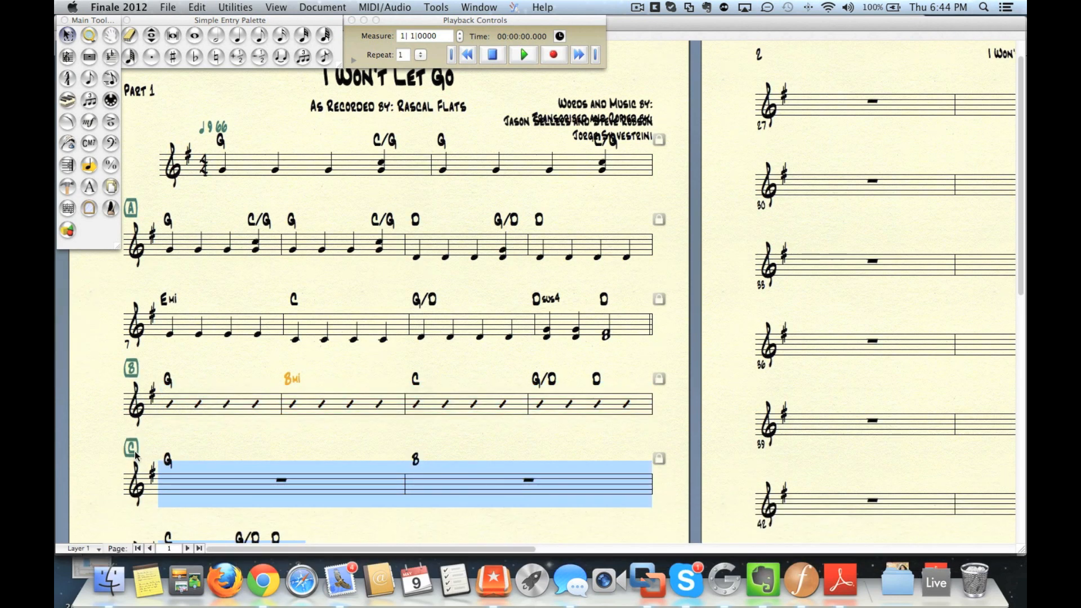
left_click(134, 450)
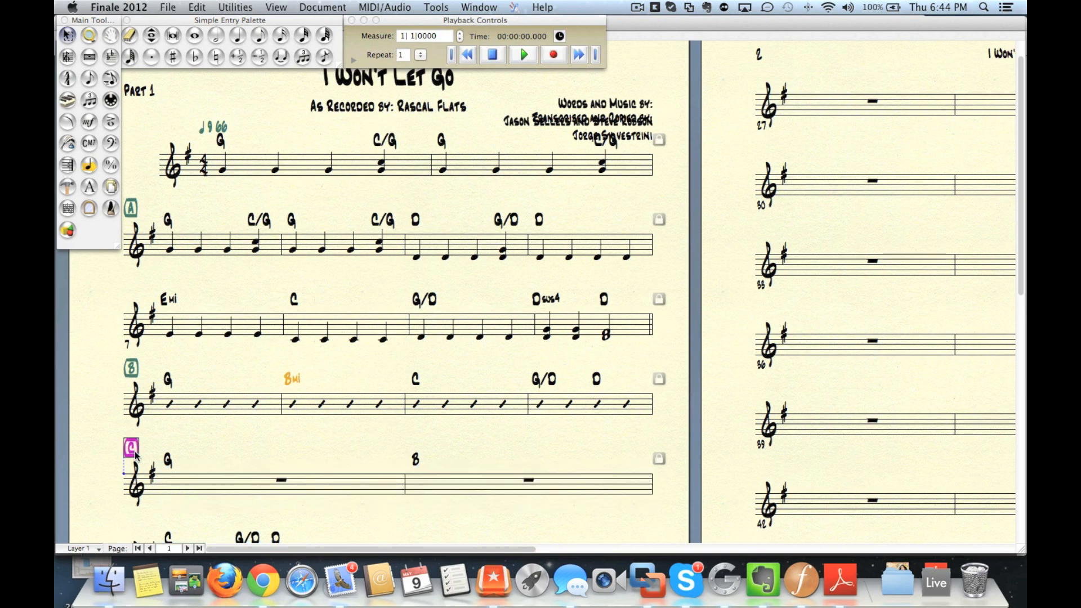
key("BackSpace")
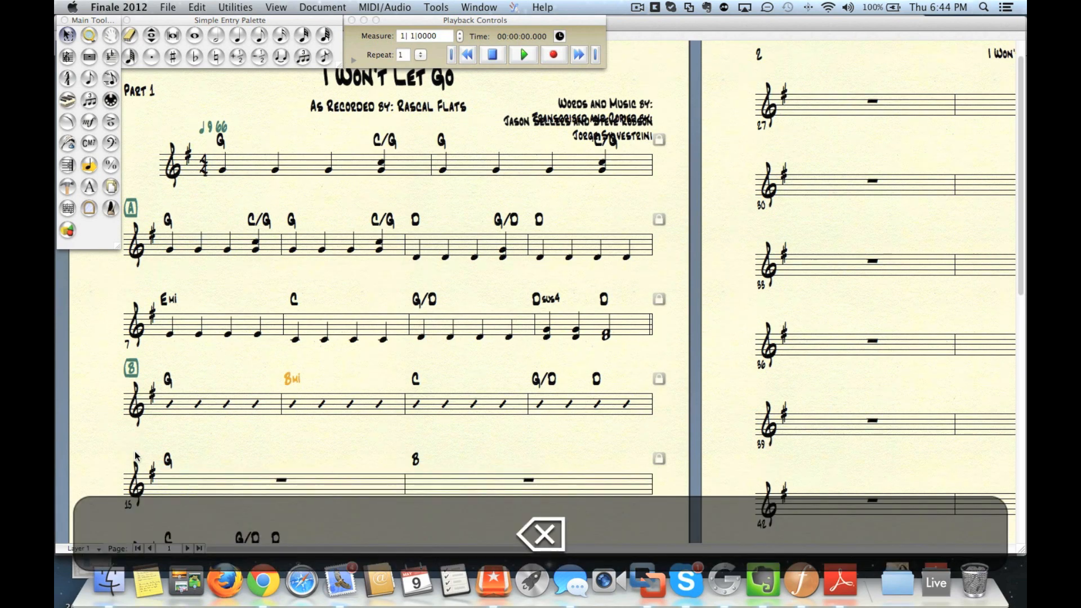
- Move measures 17 and 18 up a system so that measures 15–18 share one line
scroll(347, 465, "down", 1)
scroll(347, 465, "down", 1)
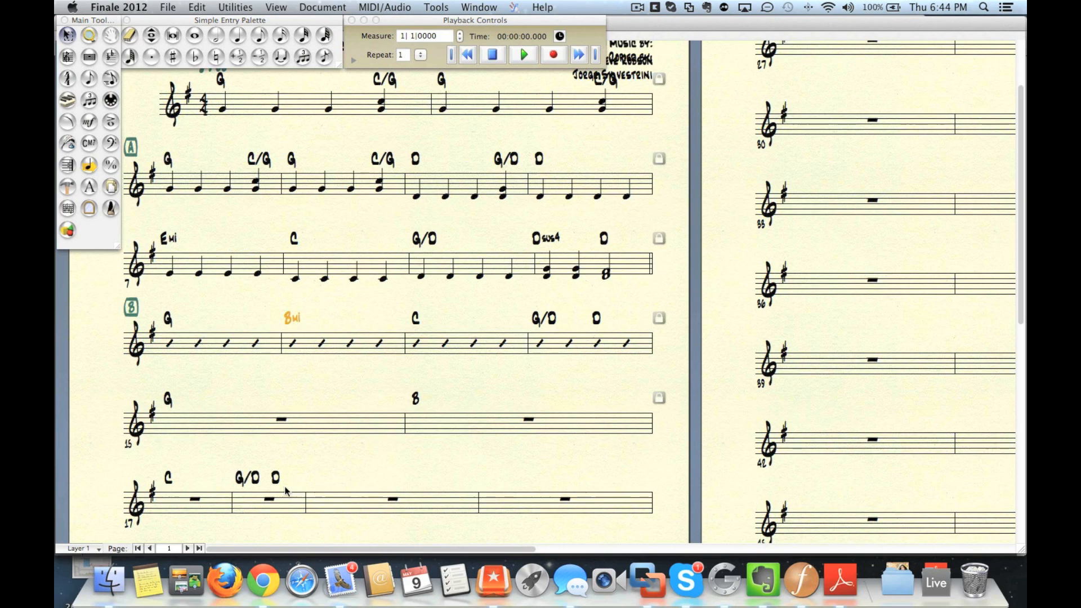
left_click(293, 503)
key("Up")
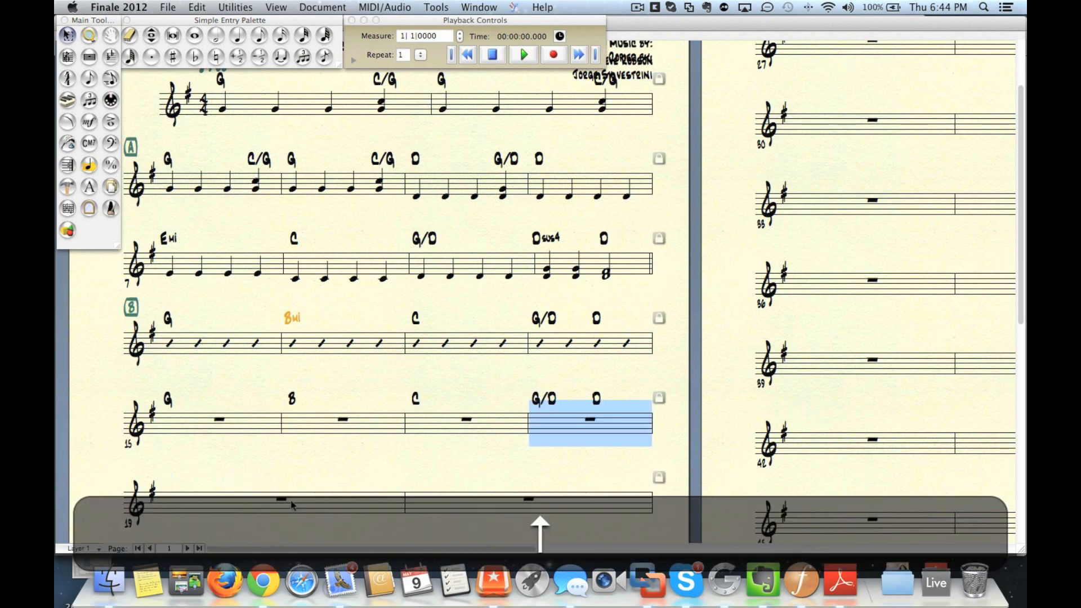
- Apply the slash notation staff style to measures 15–18 and compare the line with the PDF chart in Adobe Reader
left_click(261, 426, "shift")
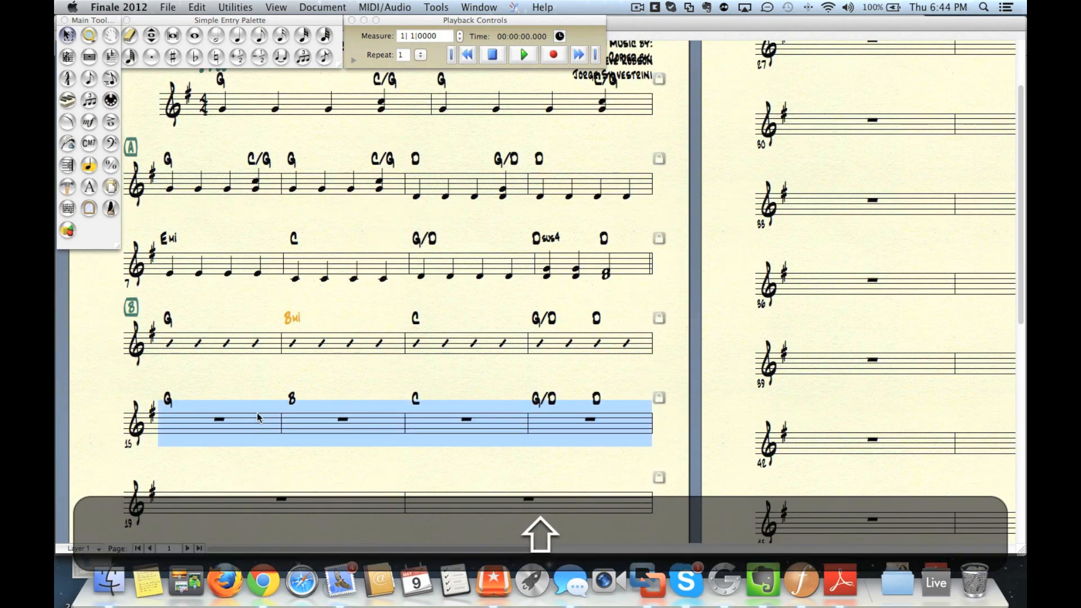
left_click(68, 57)
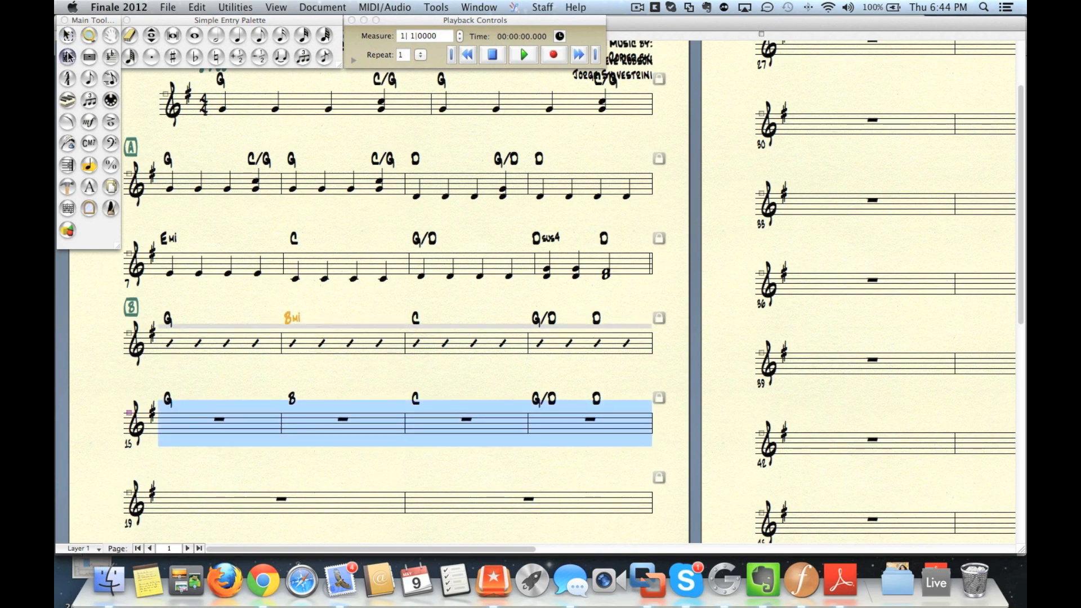
key("s")
key("super+Tab")
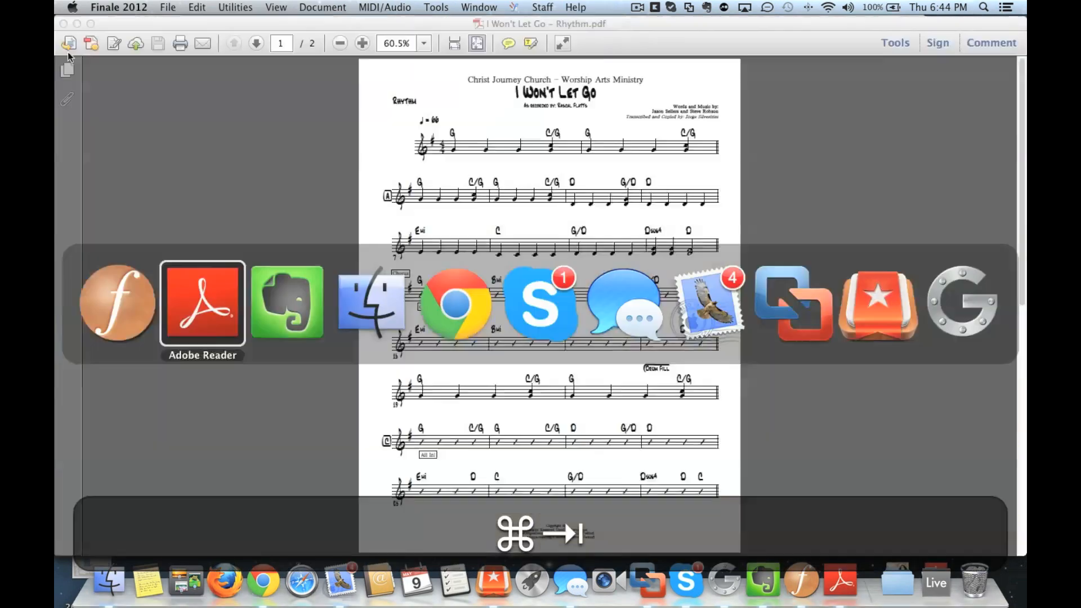
key("super+Tab")
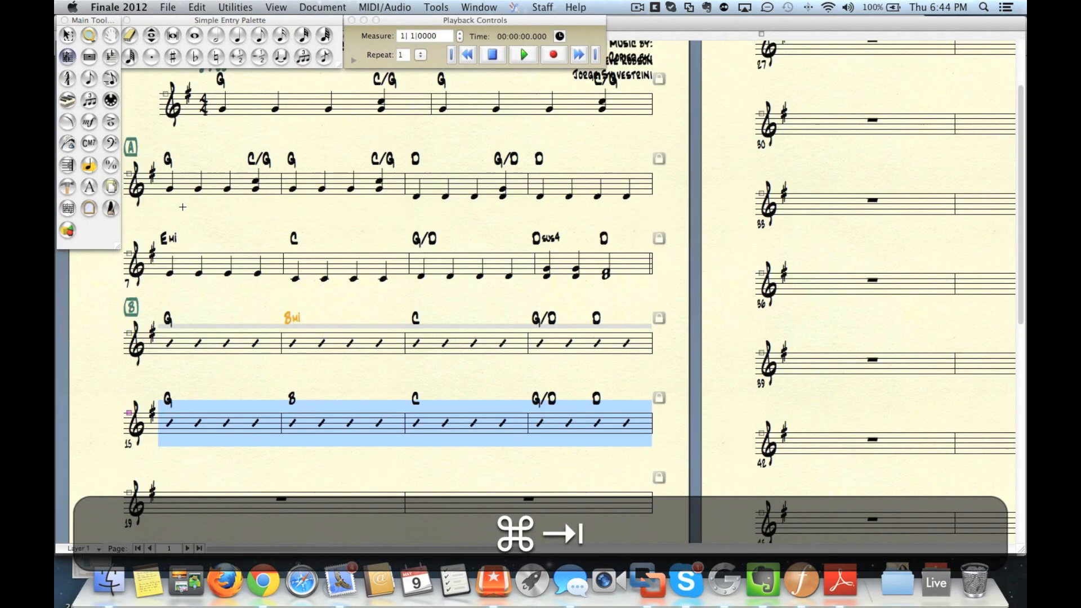
key("Escape")
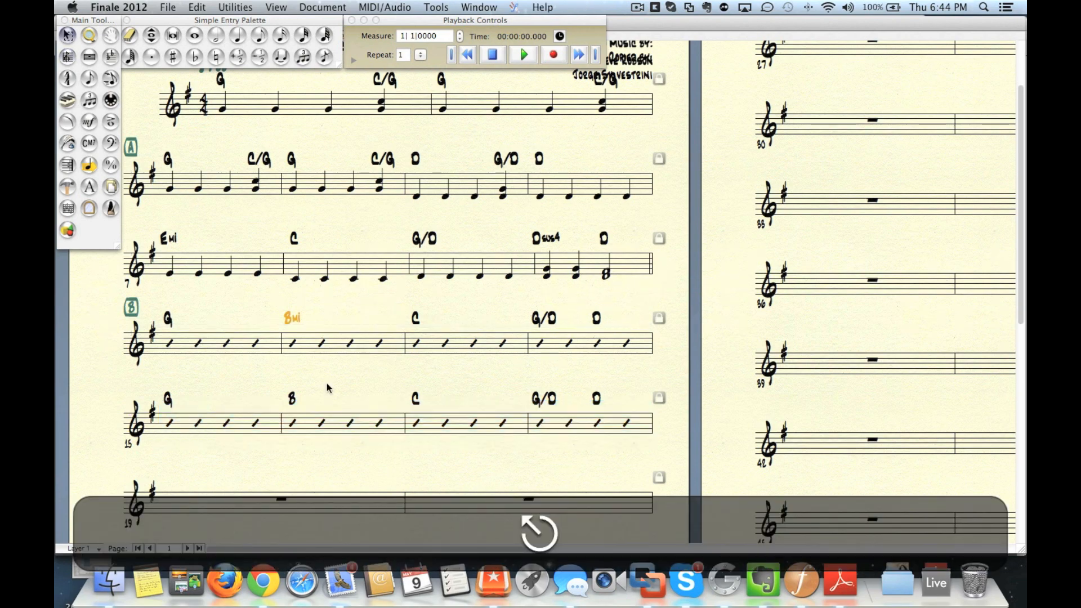
left_click(292, 400)
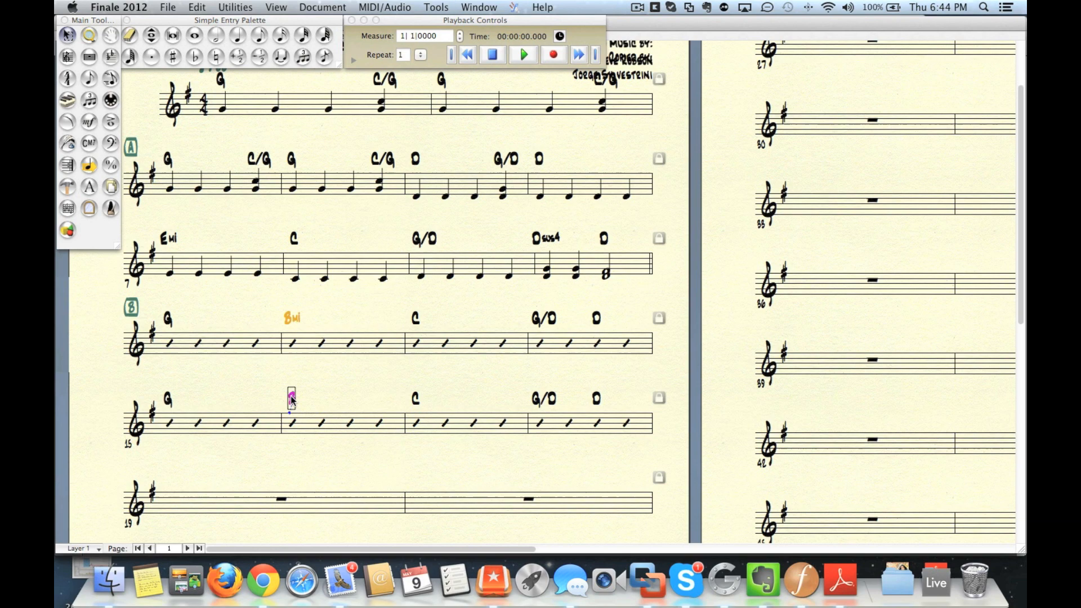
right_click(292, 401)
left_click(316, 419)
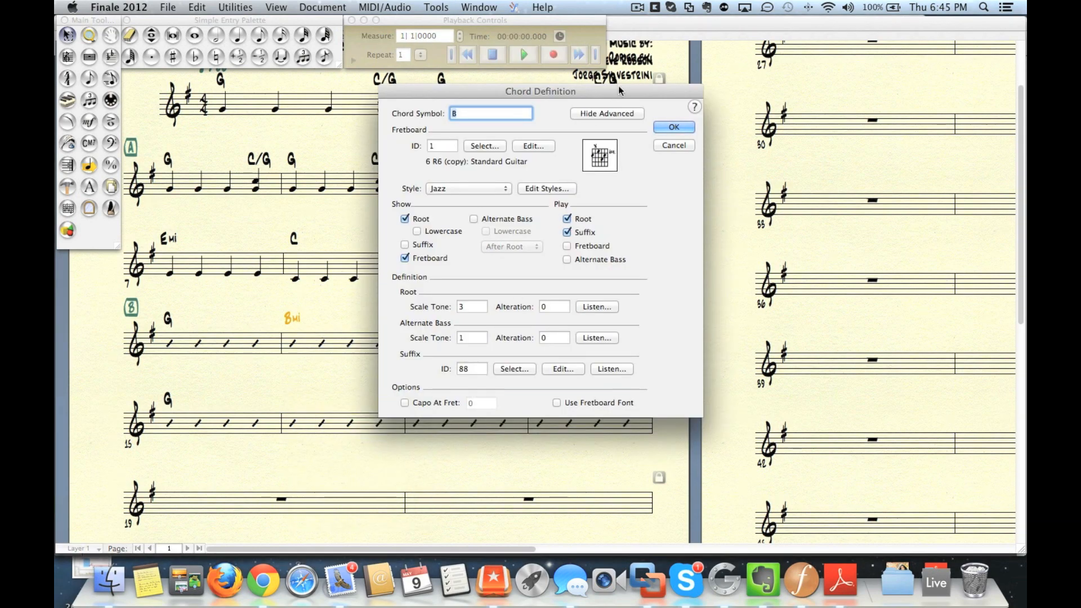
left_click(665, 129)
key("super+u")
- Delete the B chord symbol in measure 16 and enter Bmi on beat one in its place
left_click(291, 403)
key("BackSpace")
left_click(89, 143)
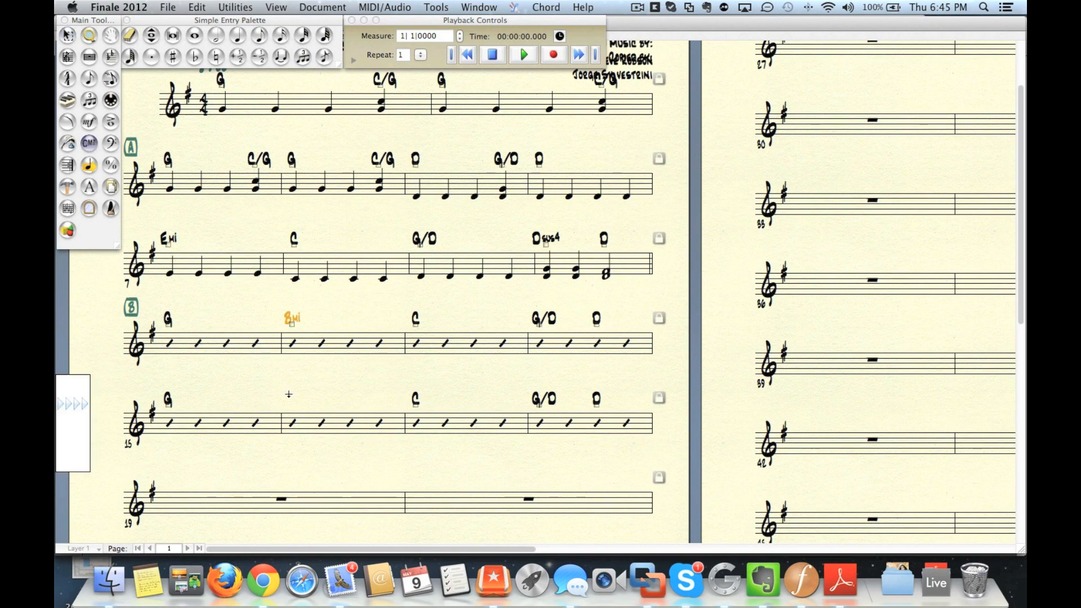
left_click(292, 420)
type("B:1")
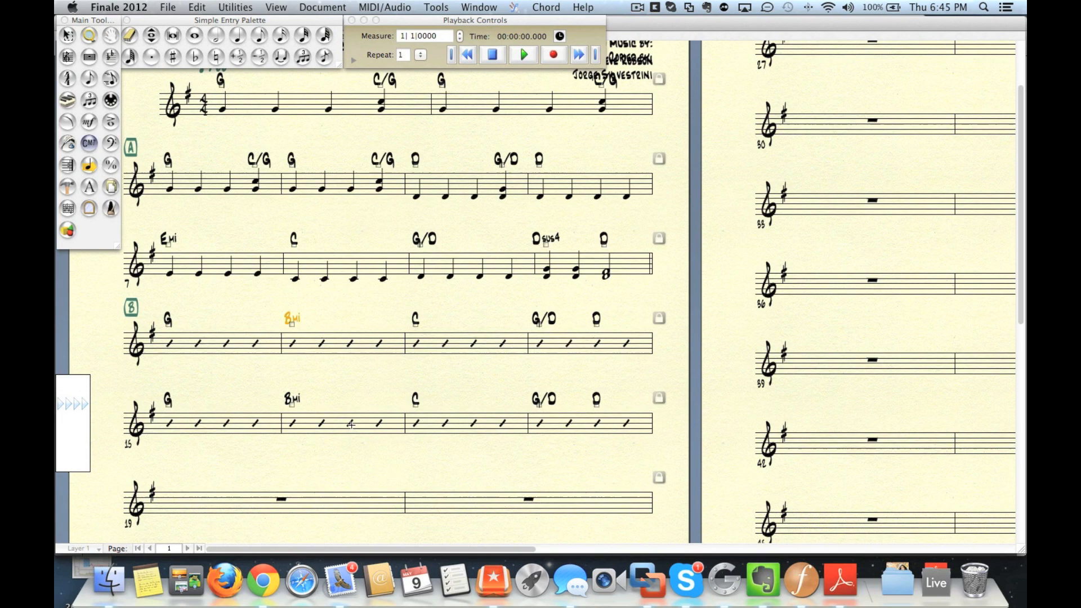
key("Escape")
key("cmd+u")
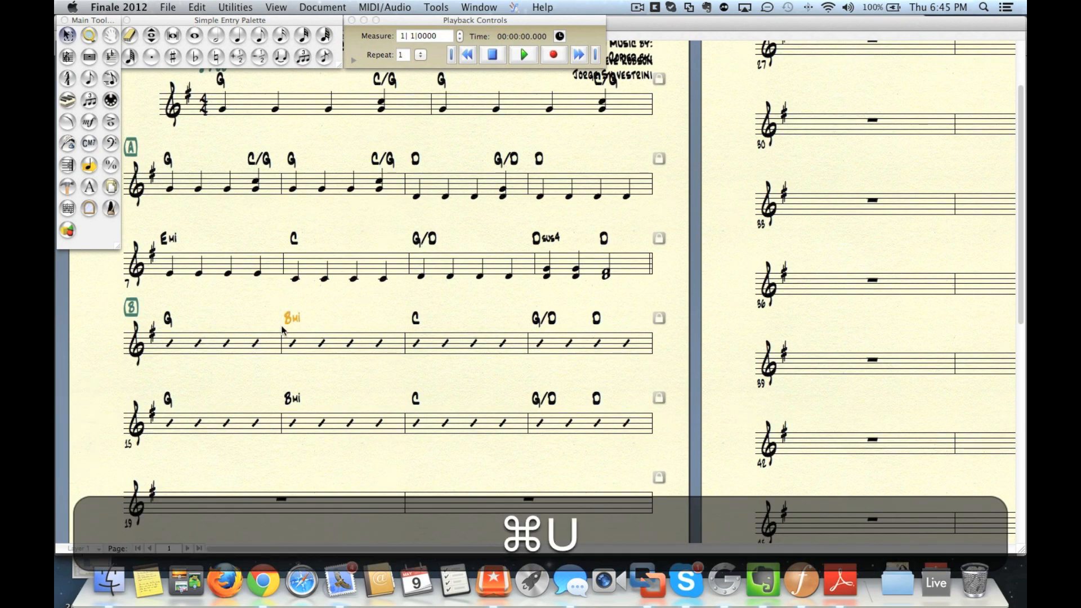
- Give measure 18 a double barline
left_click(588, 428)
right_click(588, 428)
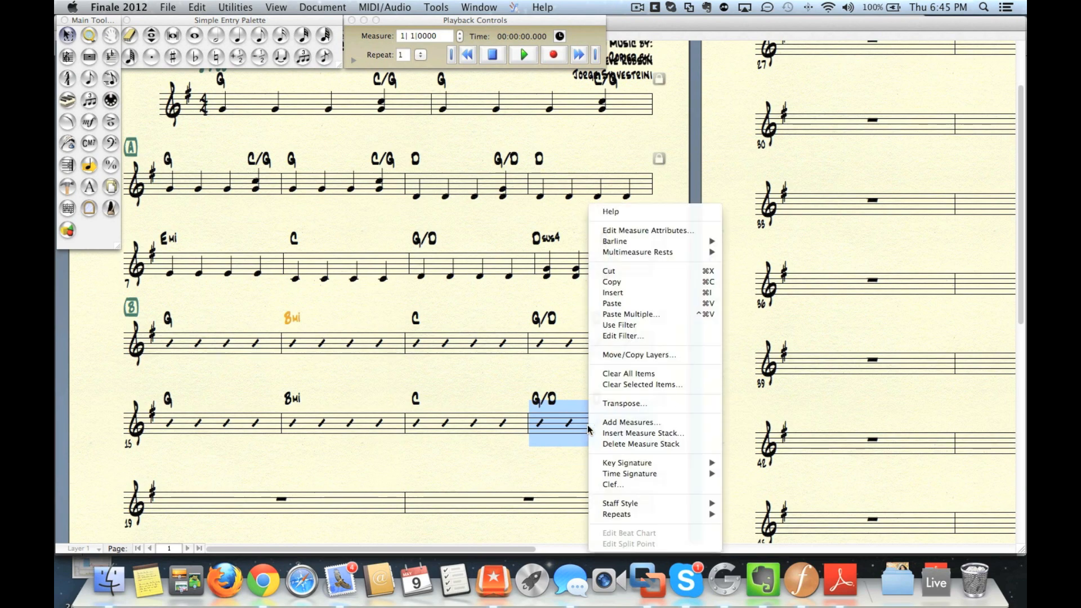
mouse_move(704, 241)
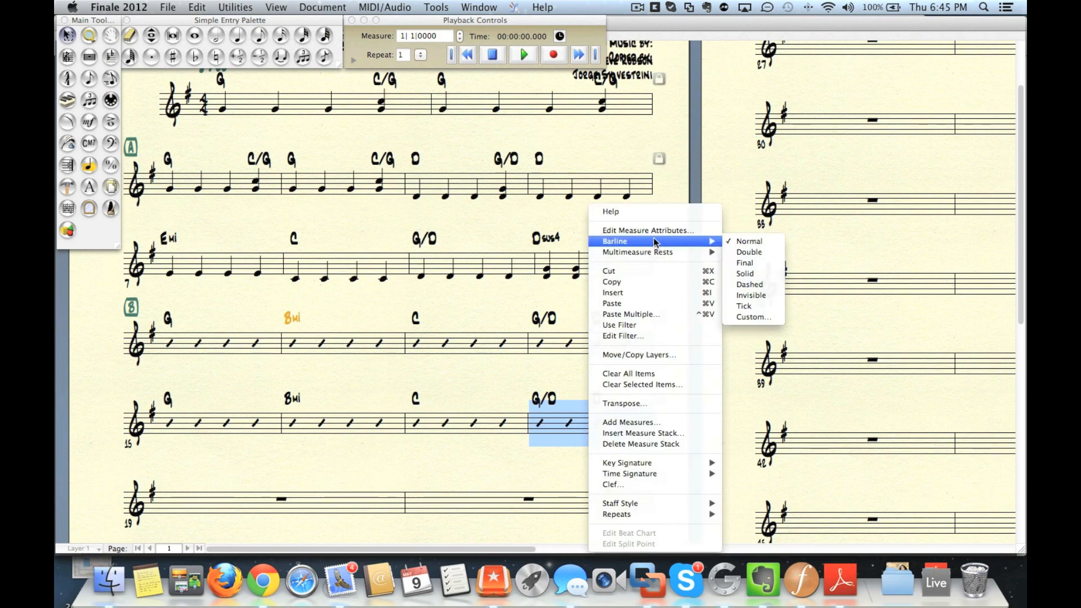
left_click(740, 253)
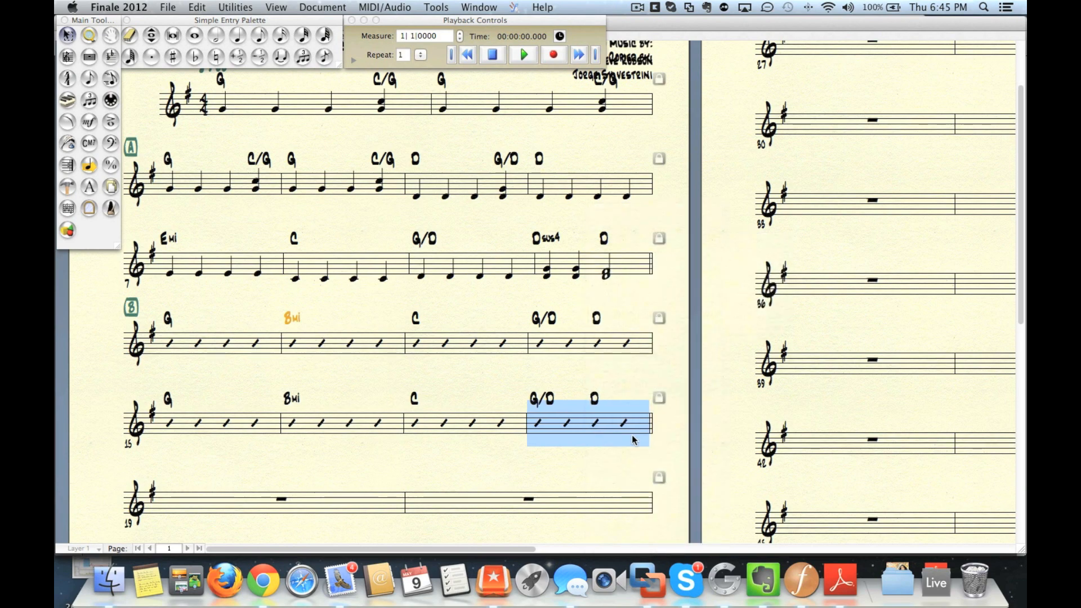
- After checking the chart in Adobe Reader, copy measures 3–4 to measures 19–20 in Finale and delete the pasted rehearsal mark C
key("super+Tab")
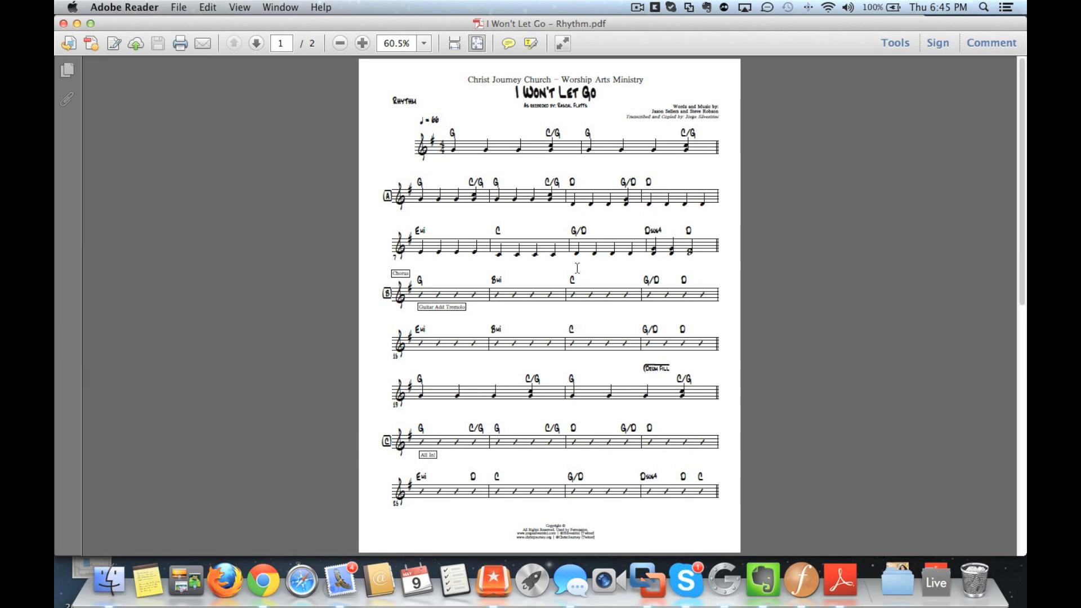
key("super+Tab")
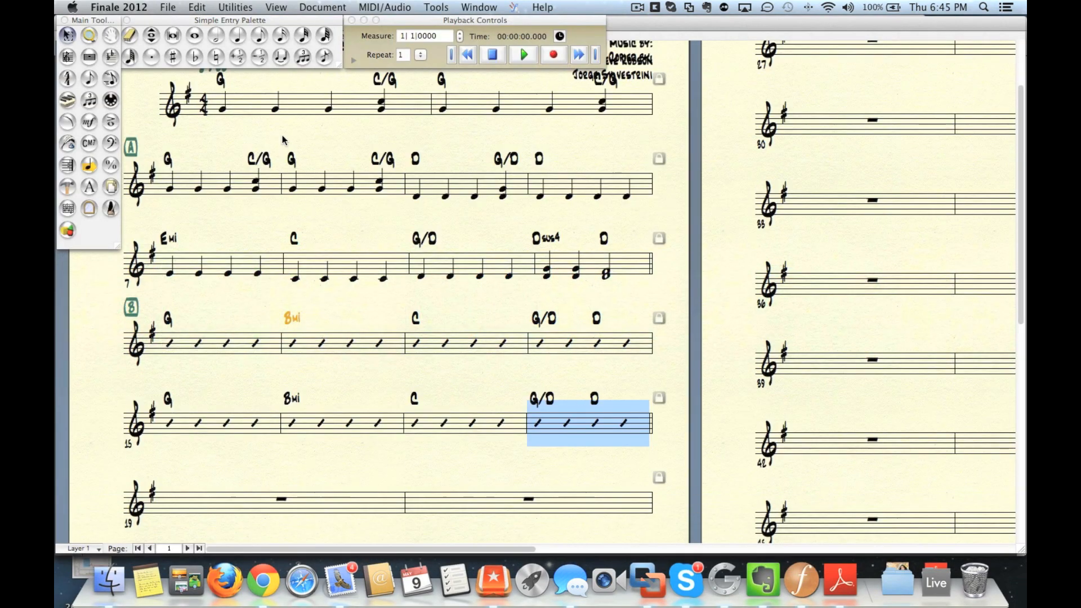
key("Escape")
left_click(213, 183)
left_click(315, 189, "shift")
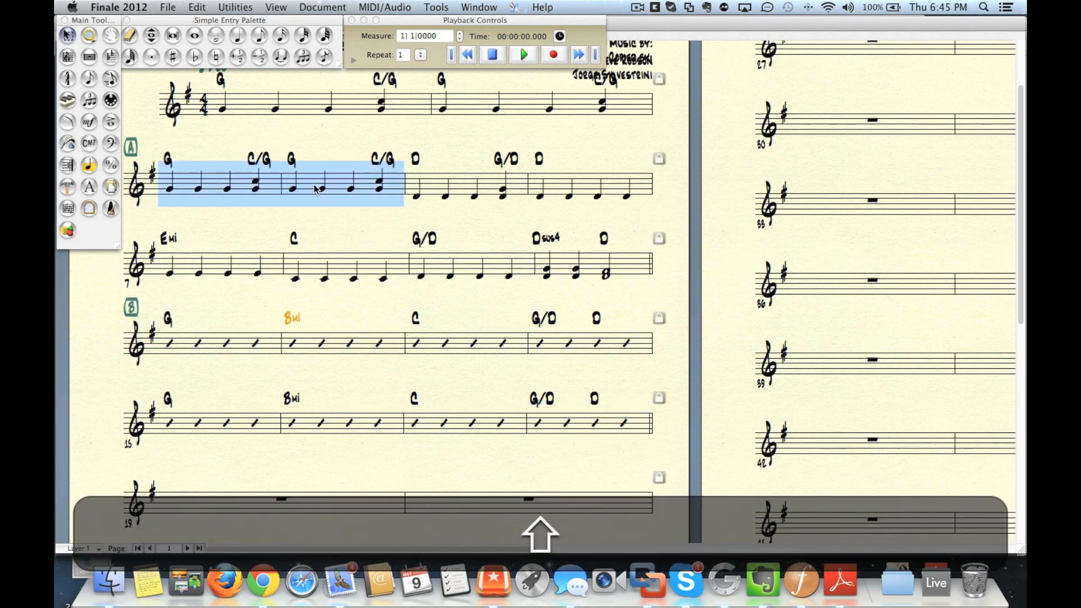
key("super+c")
left_click(262, 509)
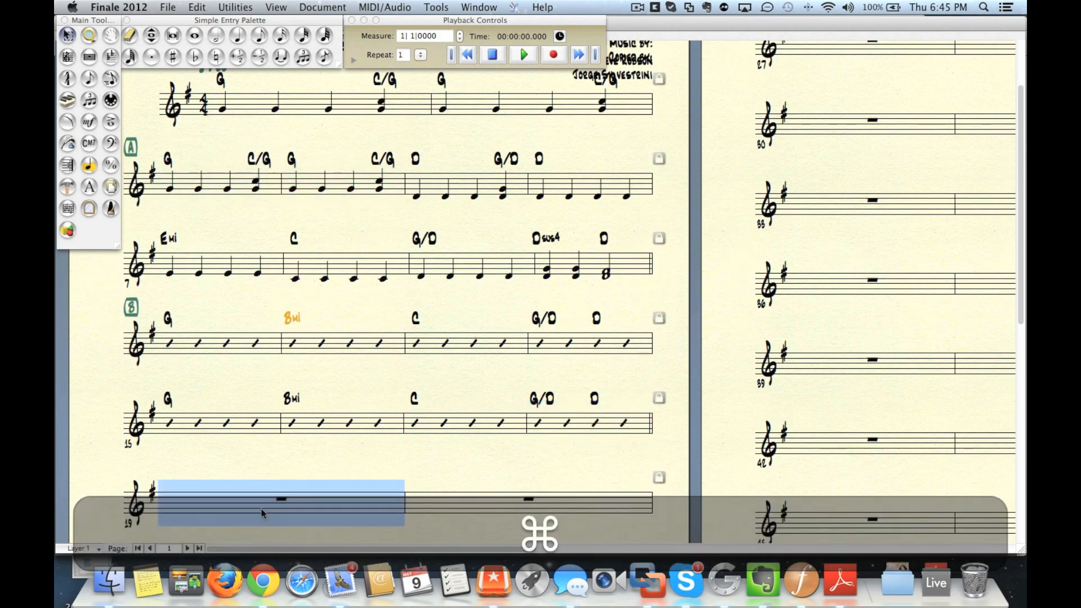
key("super+v")
left_click(138, 472)
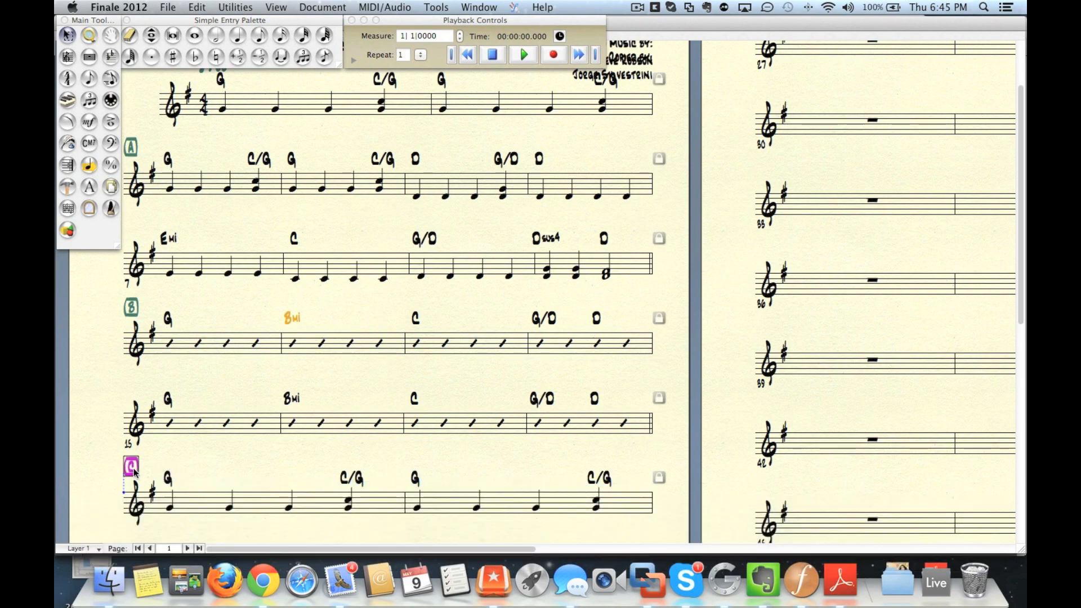
key("BackSpace")
- Give measure 20 a double barline
left_click(440, 501)
right_click(439, 502)
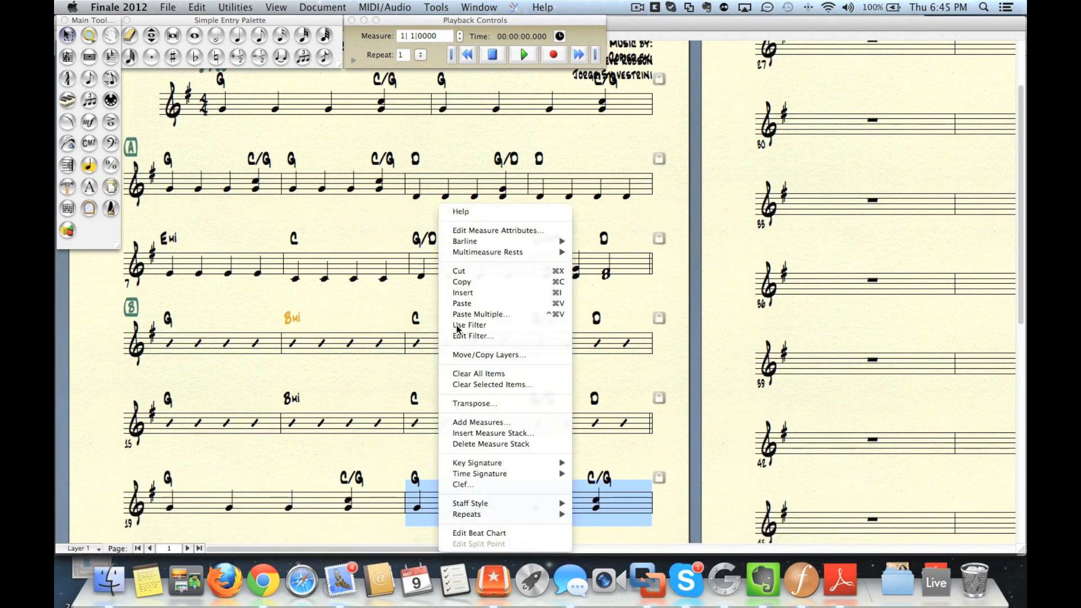
mouse_move(455, 243)
left_click(590, 254)
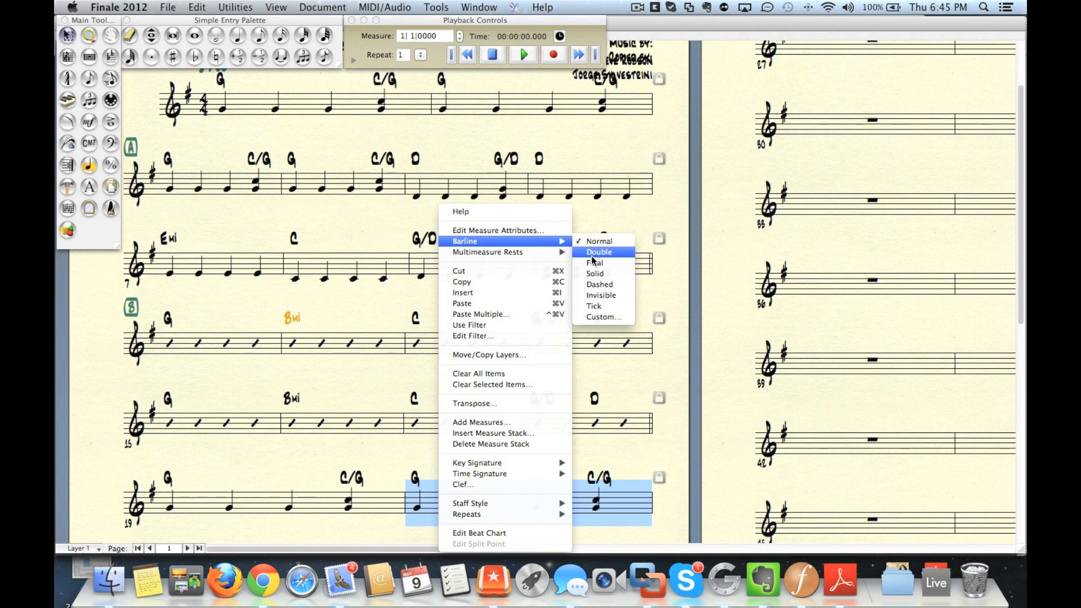
- After checking the Rhythm chart in Adobe Reader, start an expression on beat three of measure 20 in Finale and duplicate the St. Mute technique text
key("super+Tab")
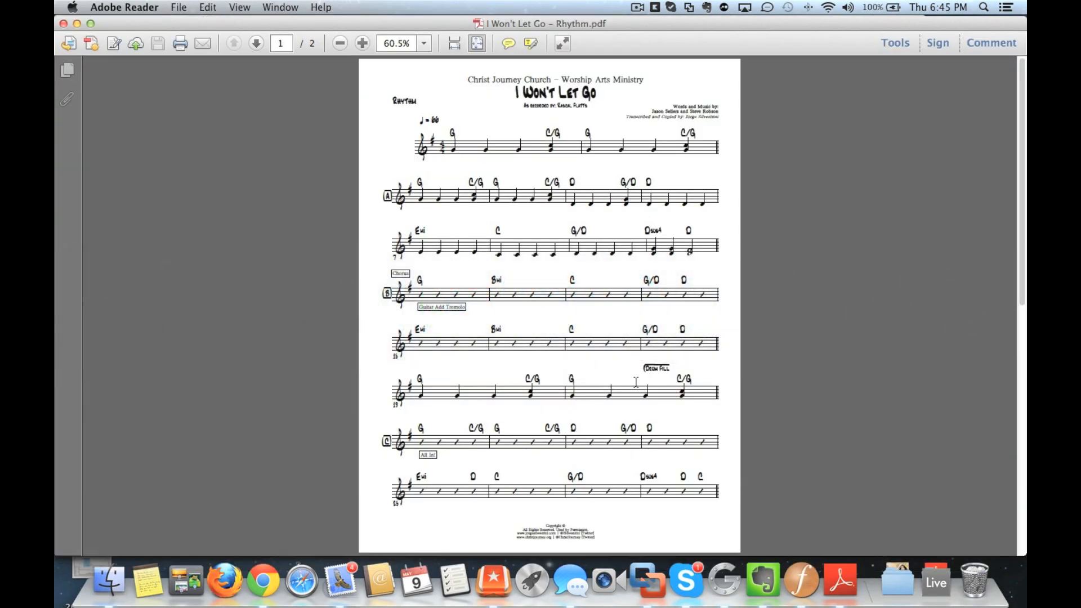
key("super+Tab")
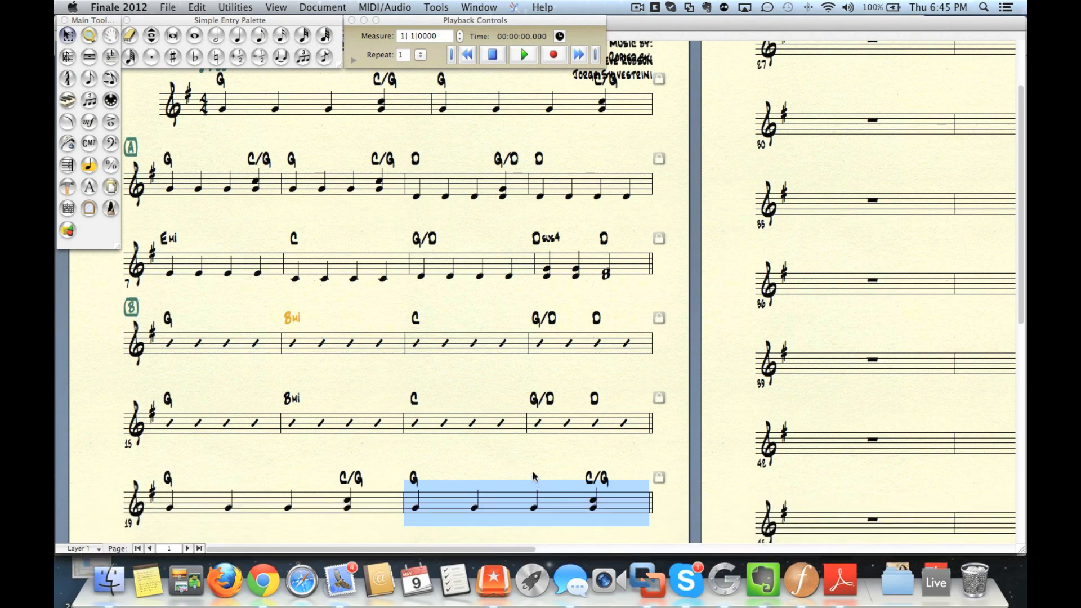
left_click(89, 121)
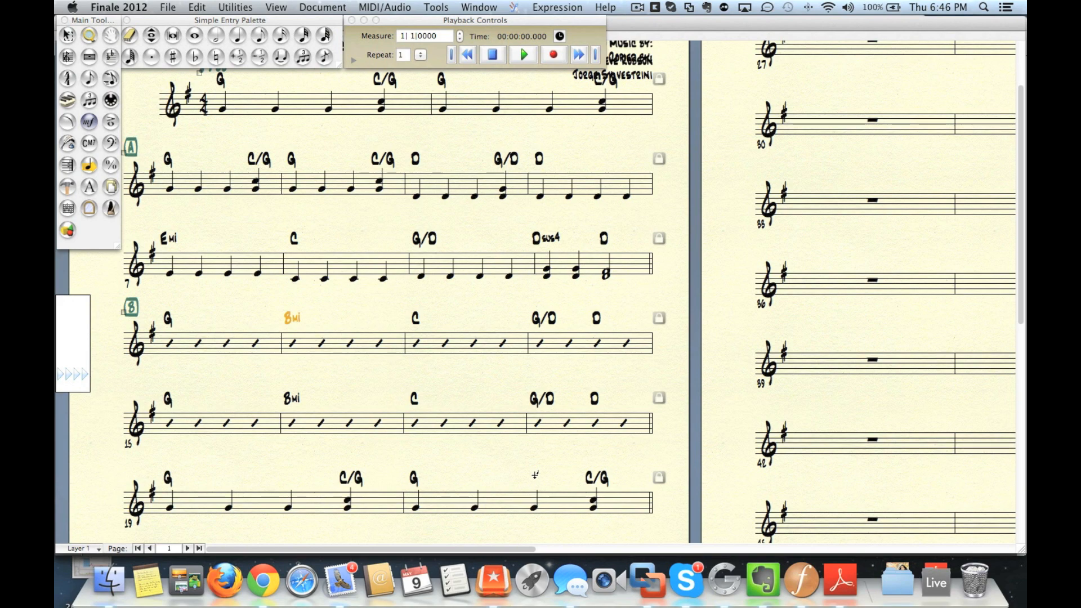
double_click(124, 151)
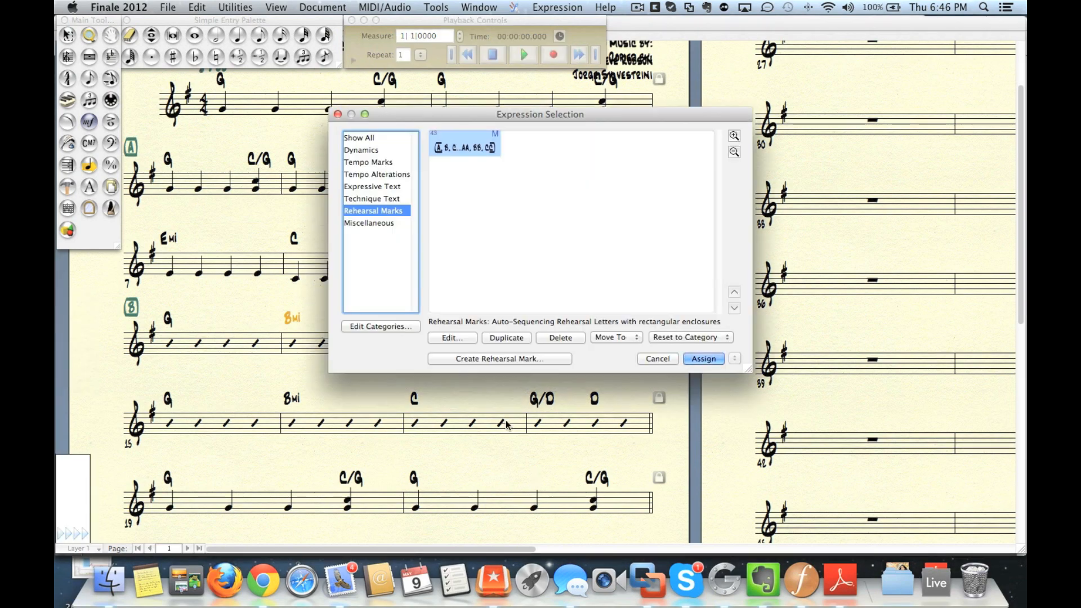
left_click(369, 198)
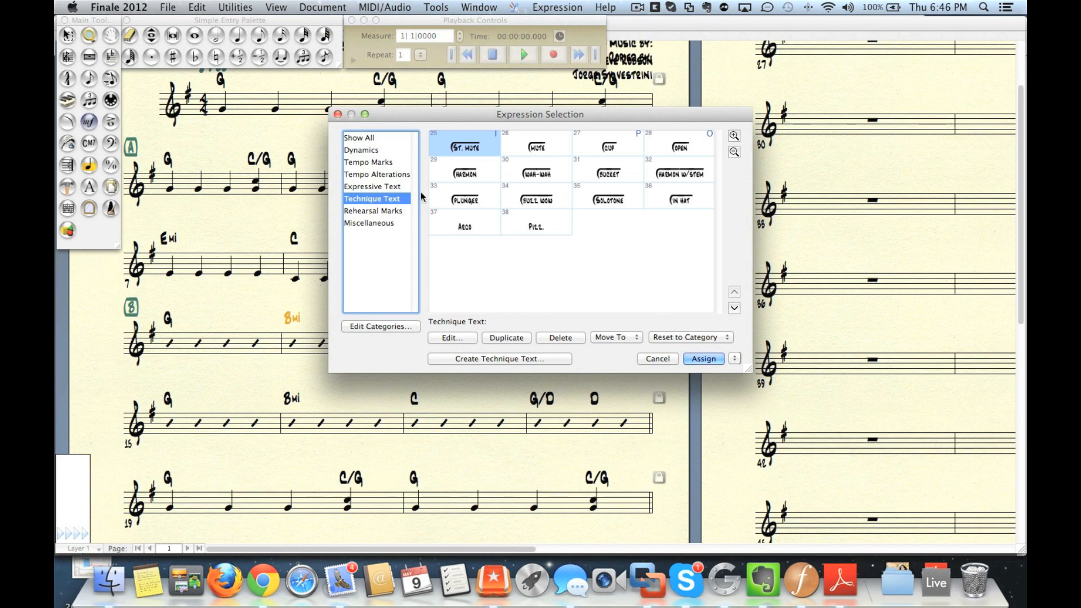
left_click(373, 188)
left_click(371, 199)
left_click(503, 337)
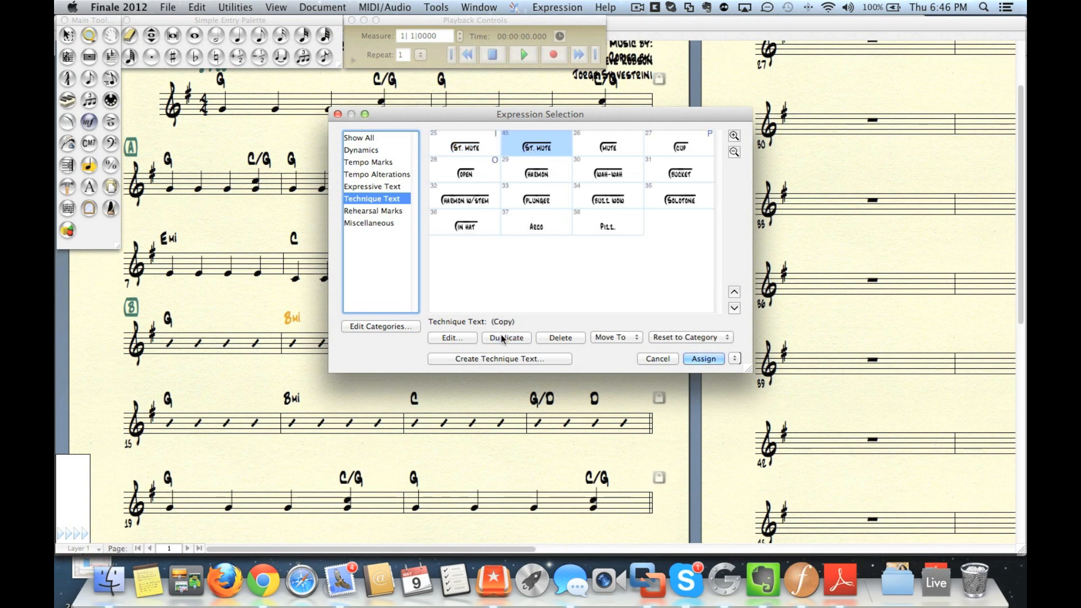
- Edit the duplicated technique text to read "Drum Fill", keeping its opening bracket and overline
left_click(451, 338)
key("Right")
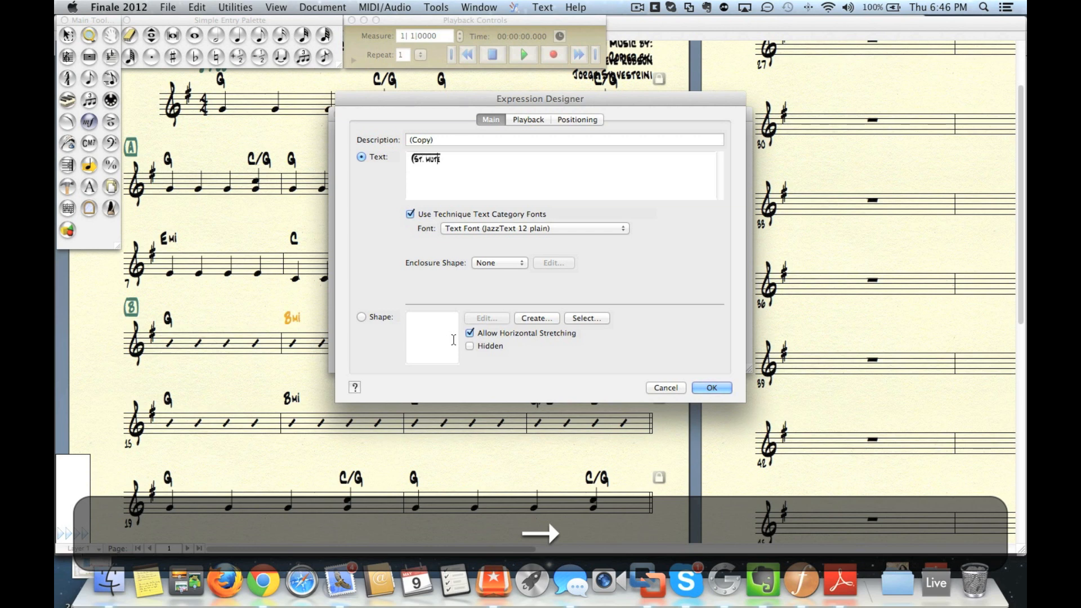
key("BackSpace")
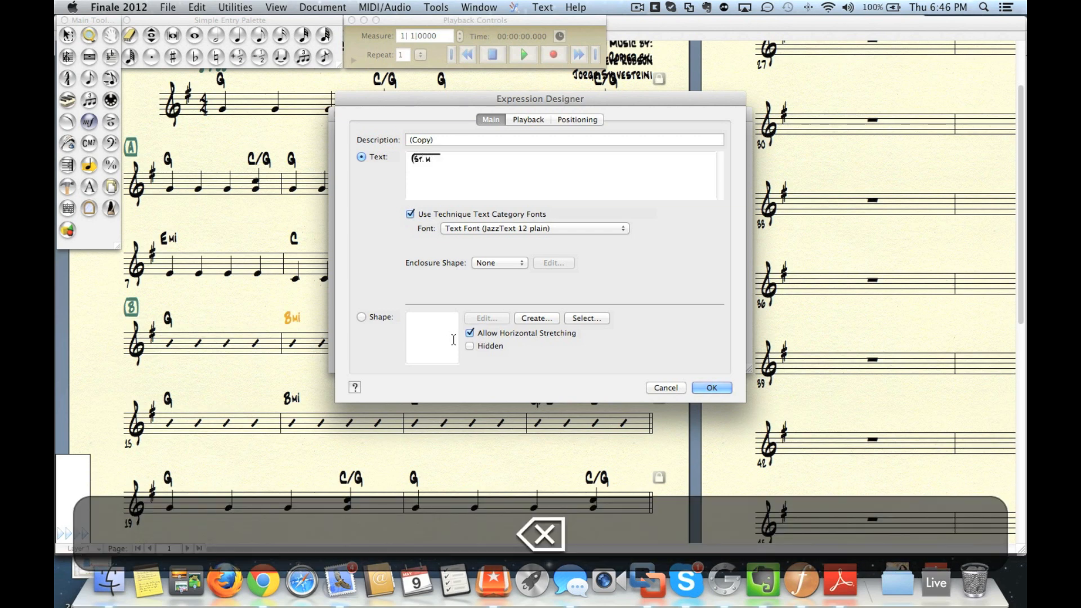
key("Left")
key("BackSpace")
key("BackSpace")
key("BackSpace")
type("D")
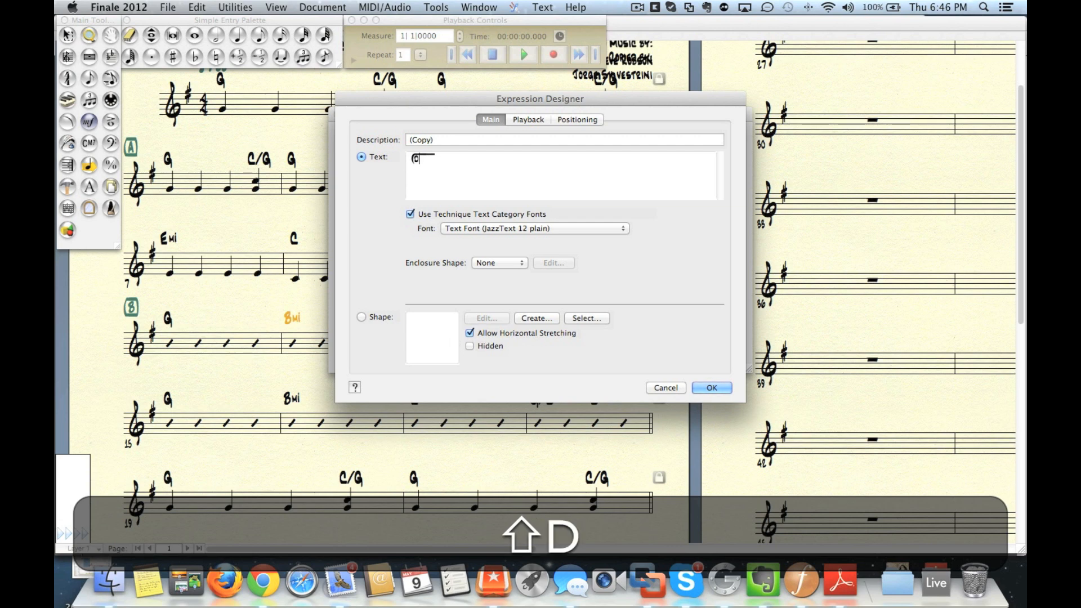
type("Rum")
key("BackSpace")
key("Right")
key("BackSpace")
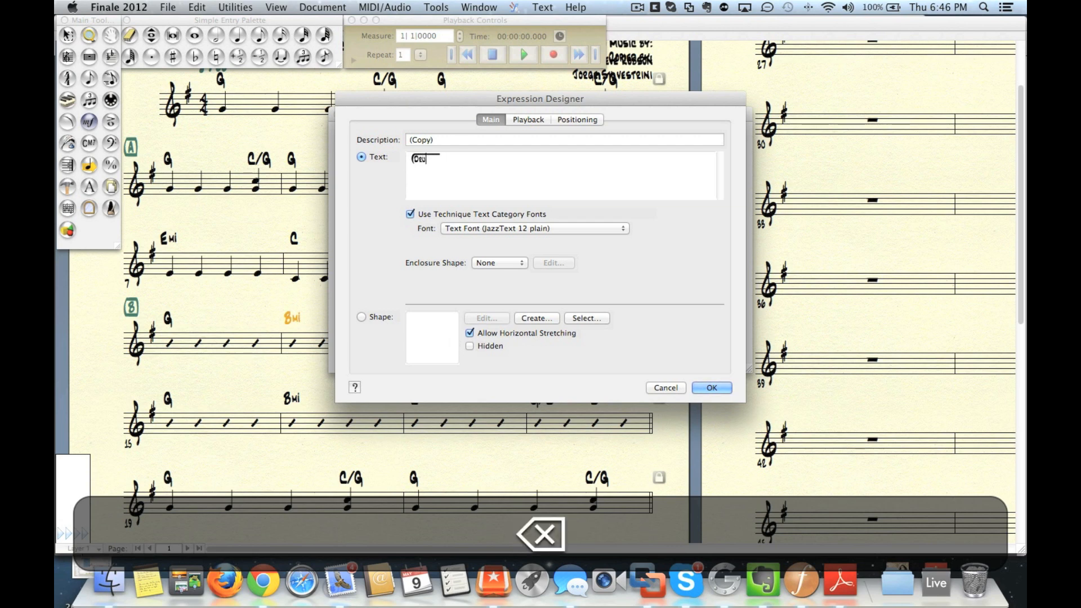
type("M")
key("BackSpace")
key("Right")
key("shift+Right")
key("shift+BackSpace")
type("m Fill")
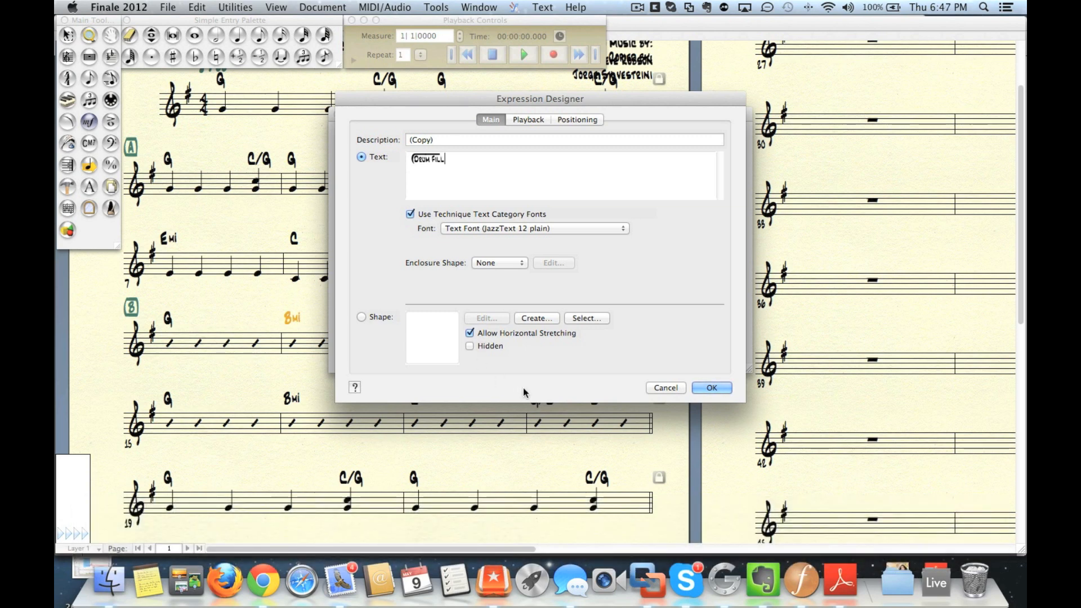
left_click(704, 386)
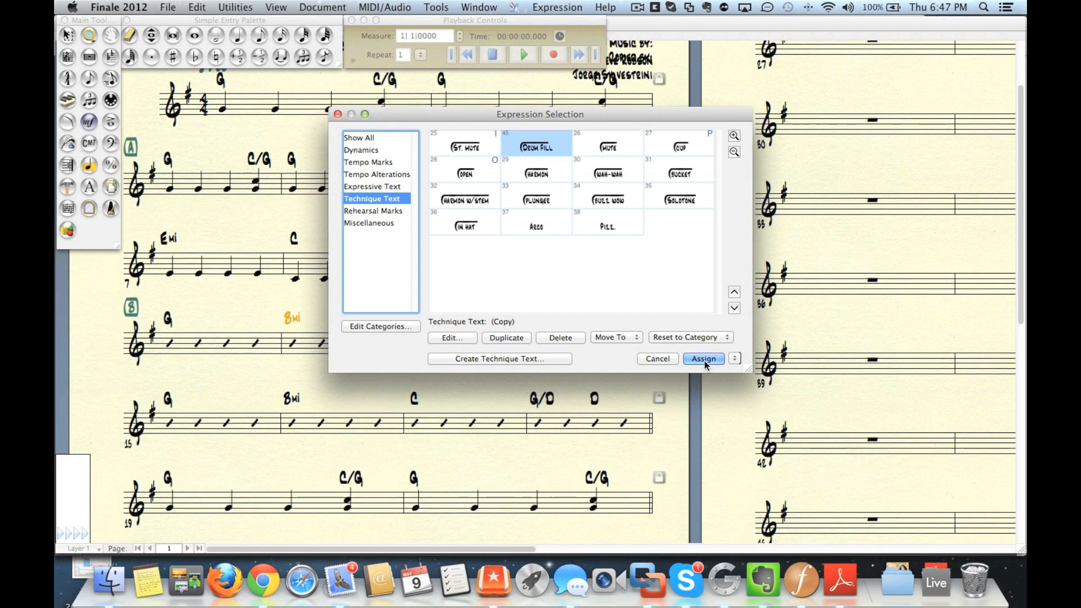
- Assign the Drum Fill expression above beat three of measure 20 and nudge it slightly left
left_click(705, 359)
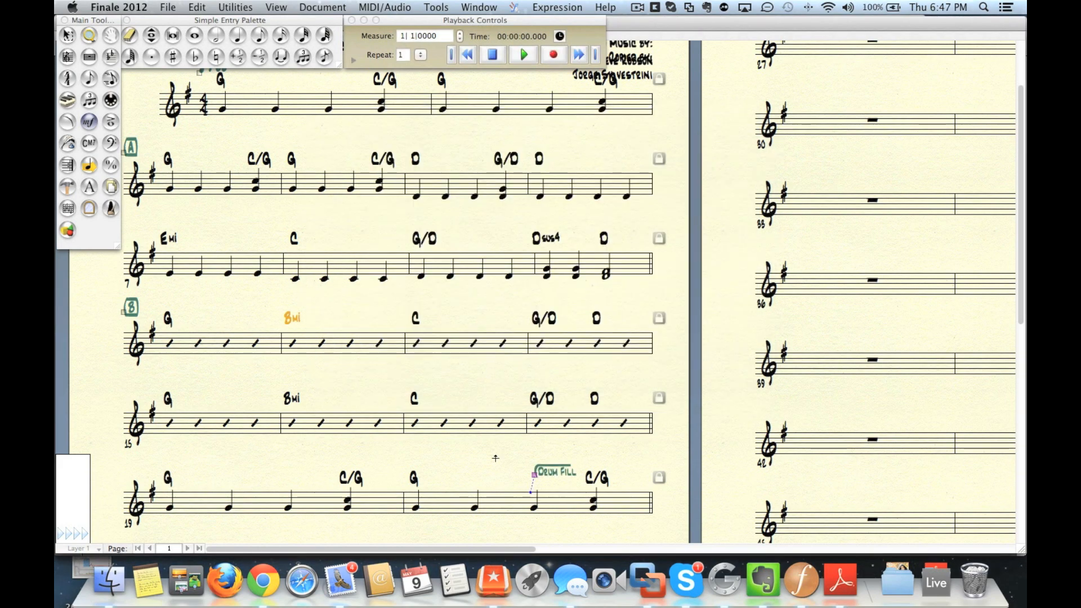
left_click_drag(533, 473, 530, 473)
key("super+u")
key("super+s")
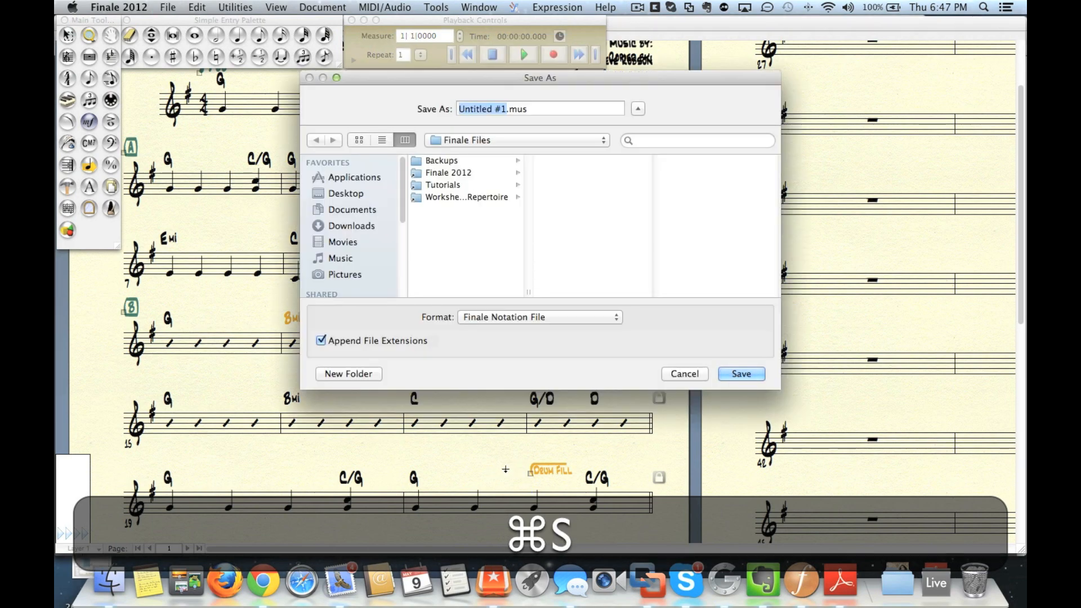
key("Escape")
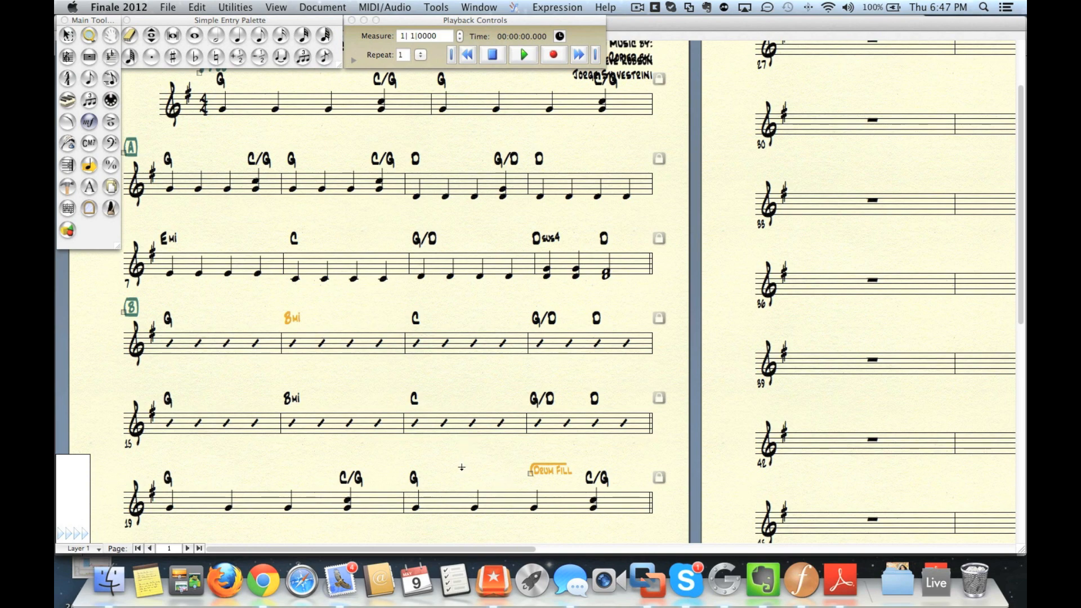
key("super+s")
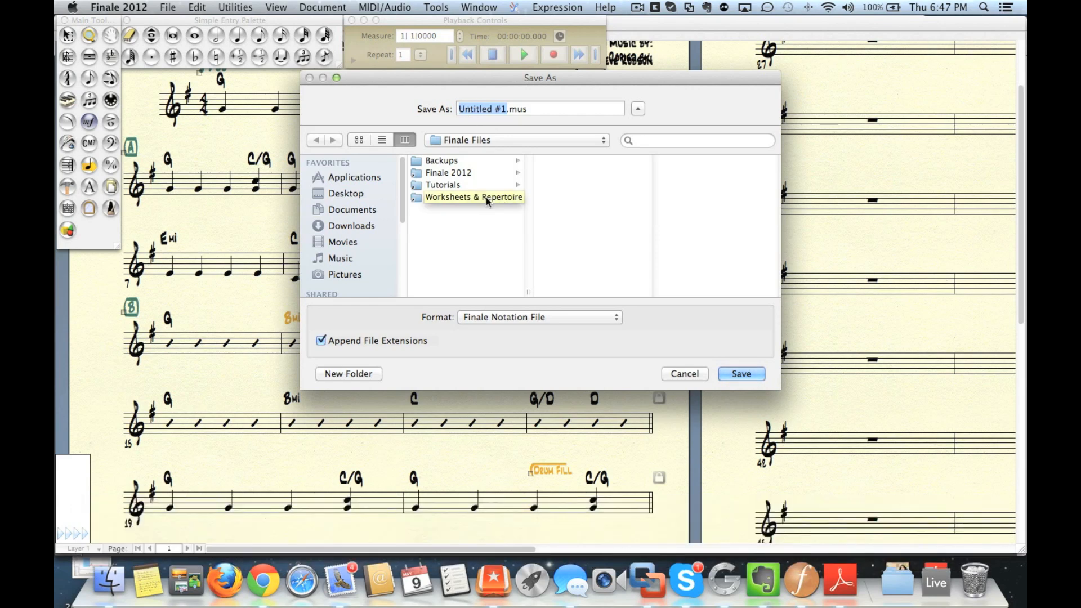
key("shift")
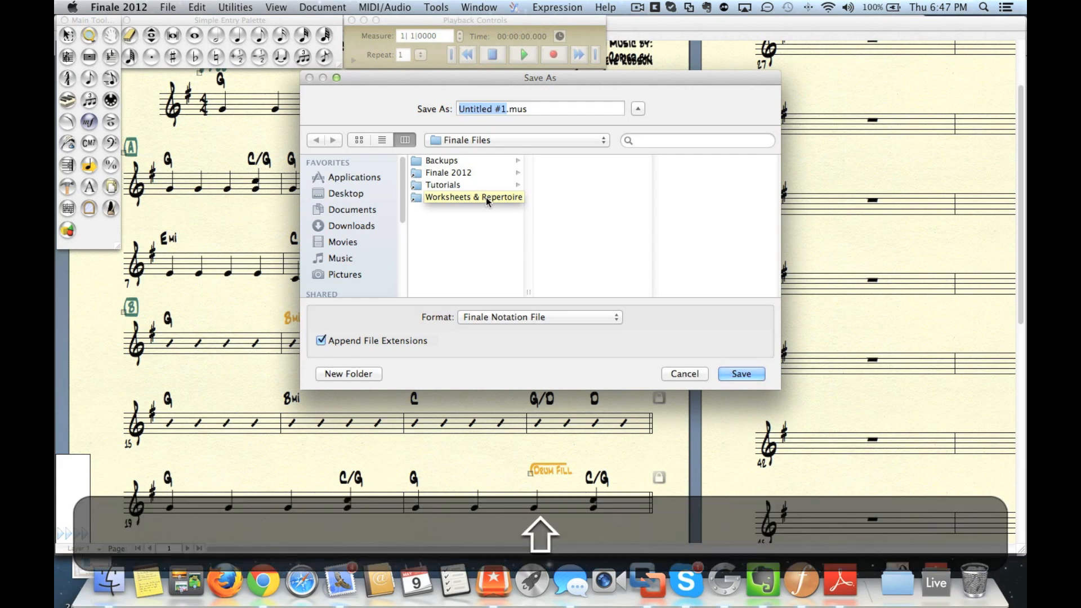
key("Escape")
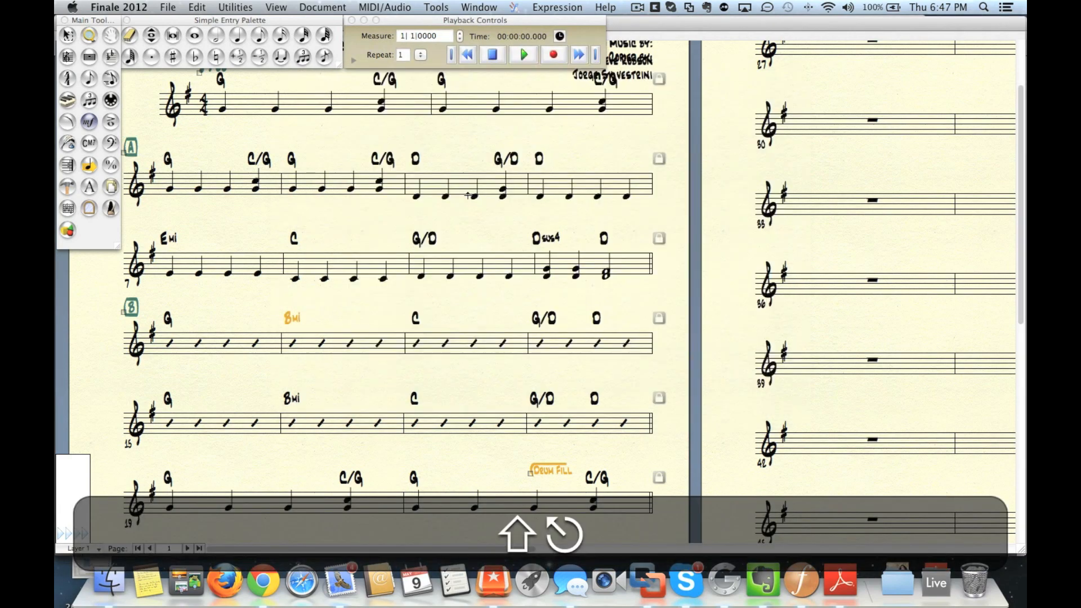
- Save the score in the Finale Files folder as "I Won't Let Go - Finale Tutorial" in Finale Notation File format
scroll(466, 195, "up", 3)
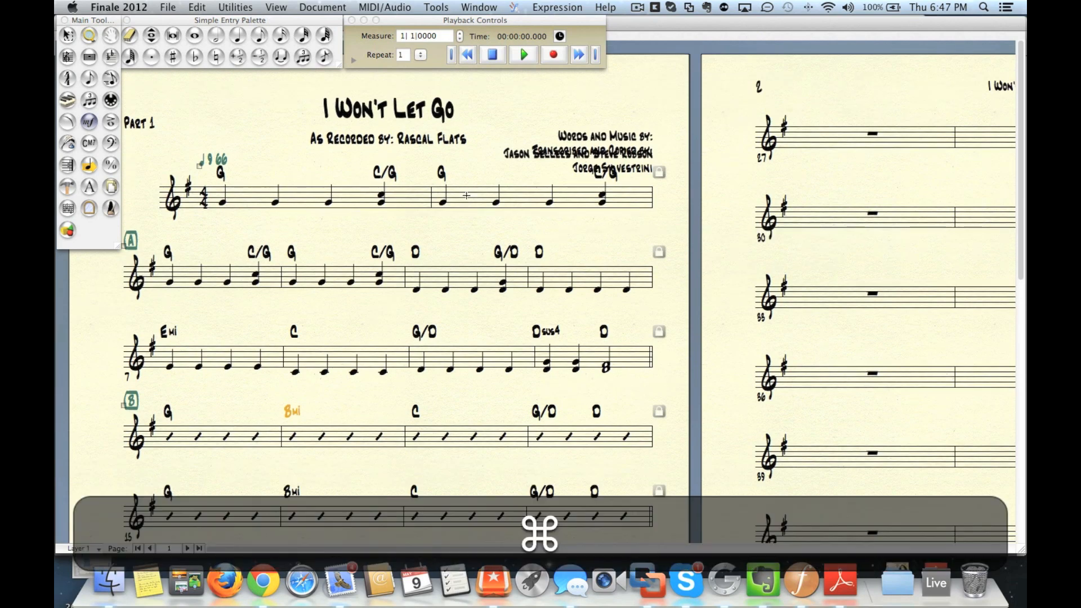
key("super+s")
type("I Won't Let Go")
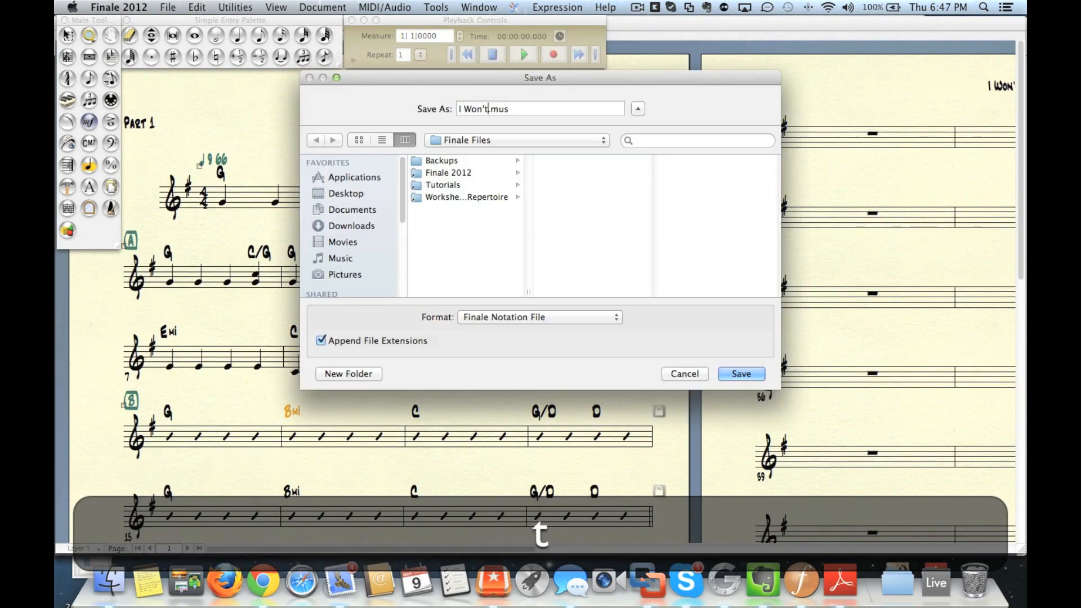
type(" - Websi")
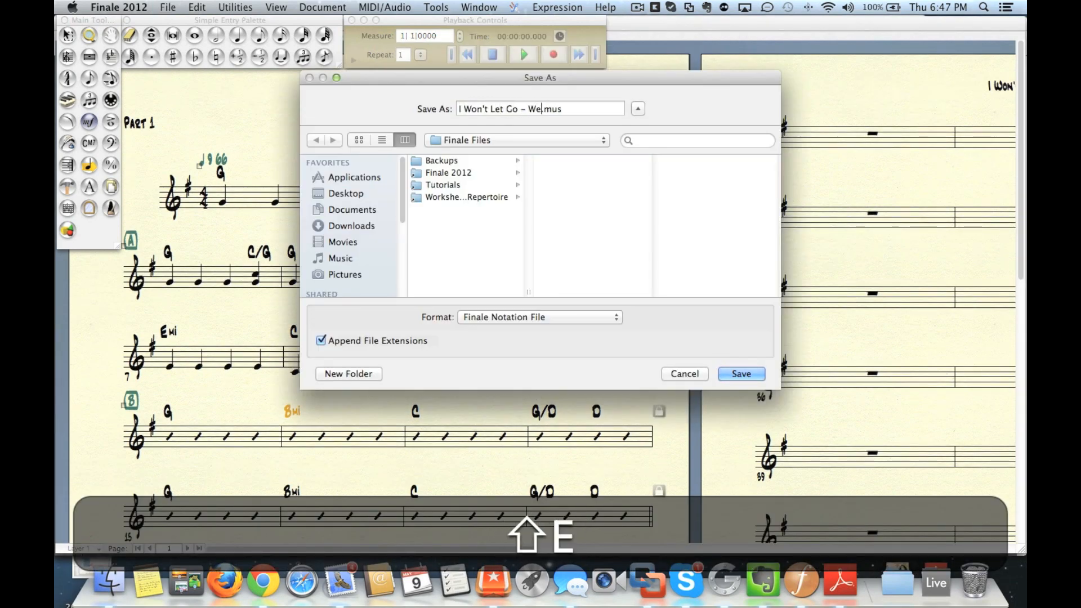
type("te Tutor")
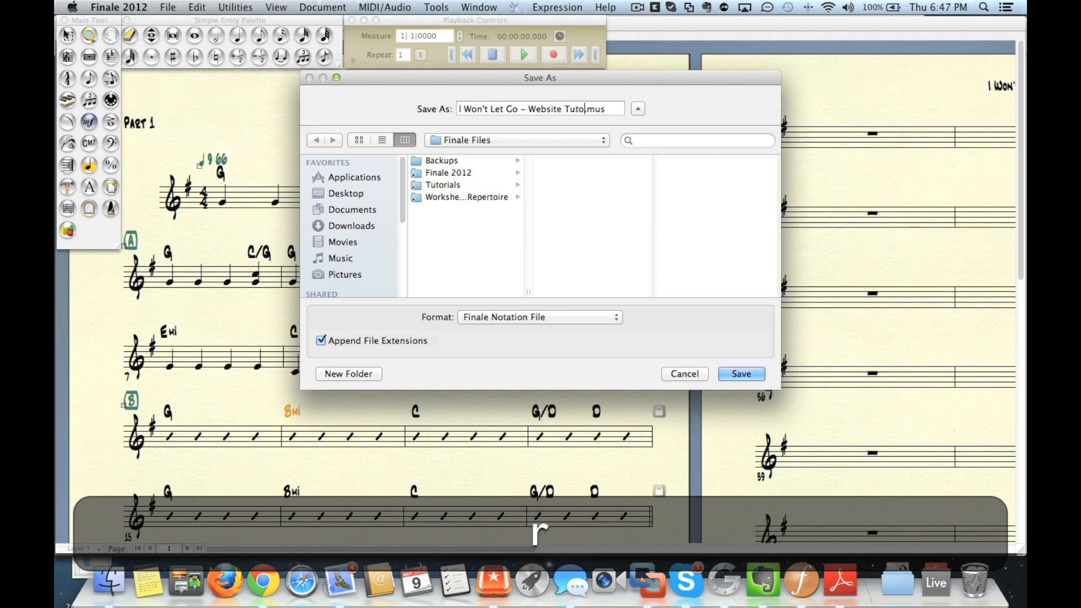
key("BackSpace")
key("BackSpace")
key("BackSpace")
key("BackSpace")
key("BackSpace")
key("BackSpace")
key("BackSpace")
key("BackSpace")
key("BackSpace")
key("BackSpace")
key("BackSpace")
key("BackSpace")
key("BackSpace")
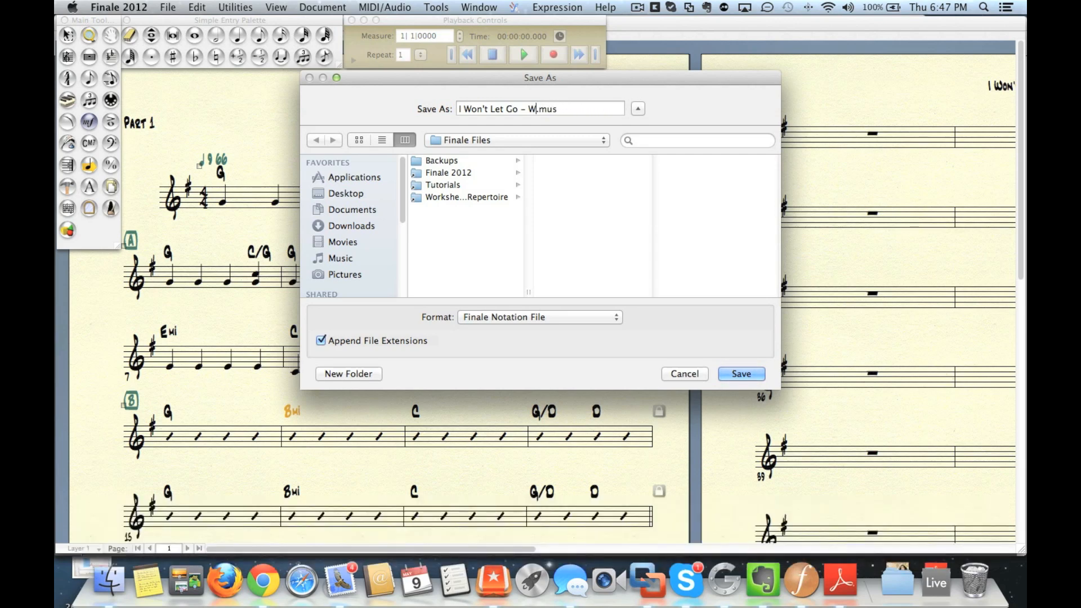
type("Finale Tutorial")
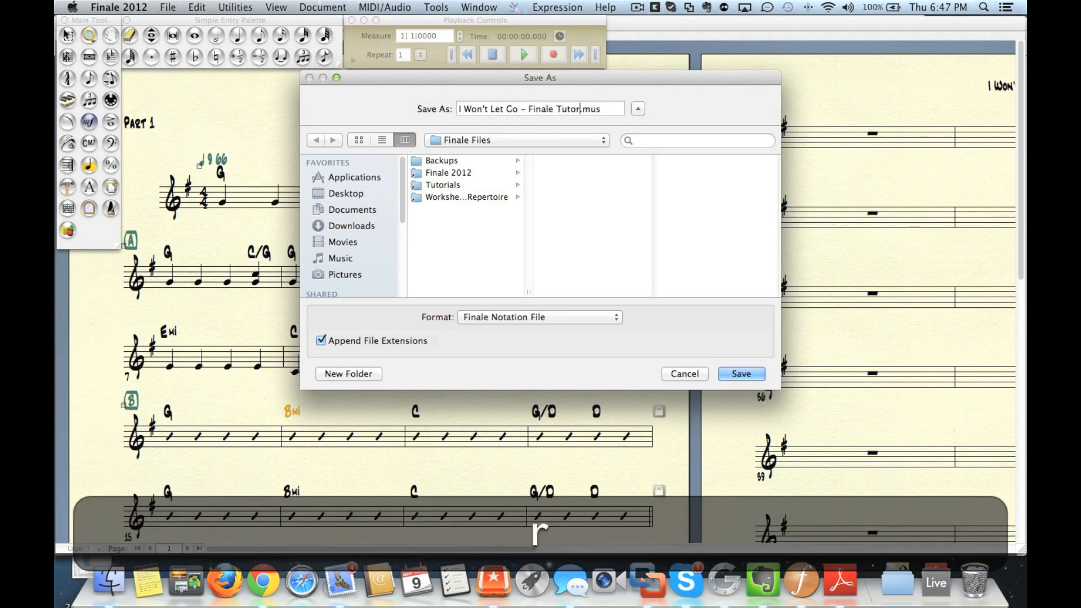
key("Return")
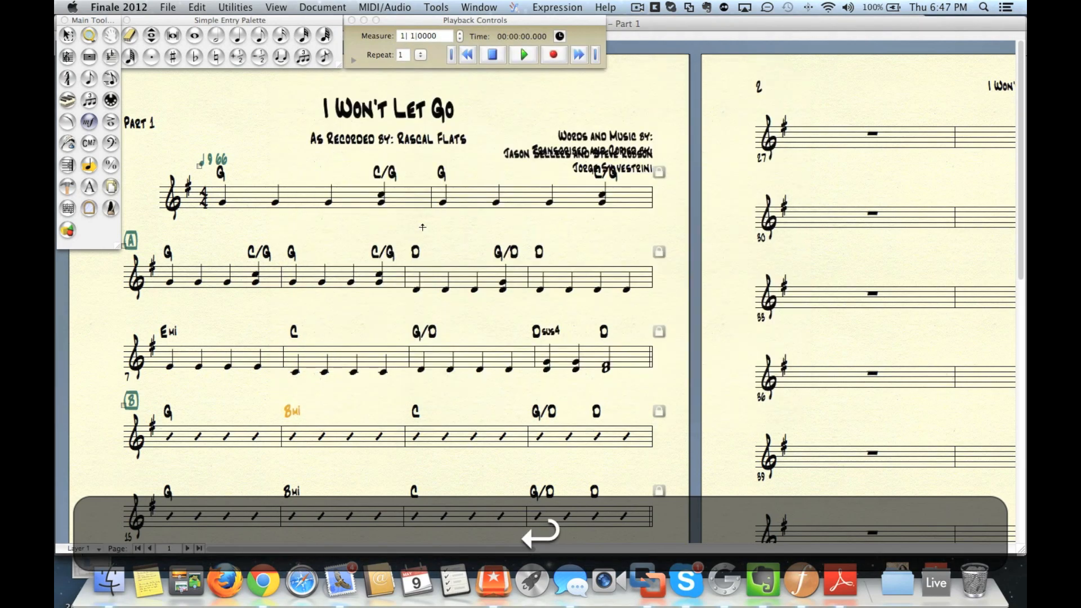
- After checking section C of the chart in Adobe Reader, copy measure 11 with its rehearsal mark and G chord to measure 21 in Finale
scroll(422, 227, "down", 8)
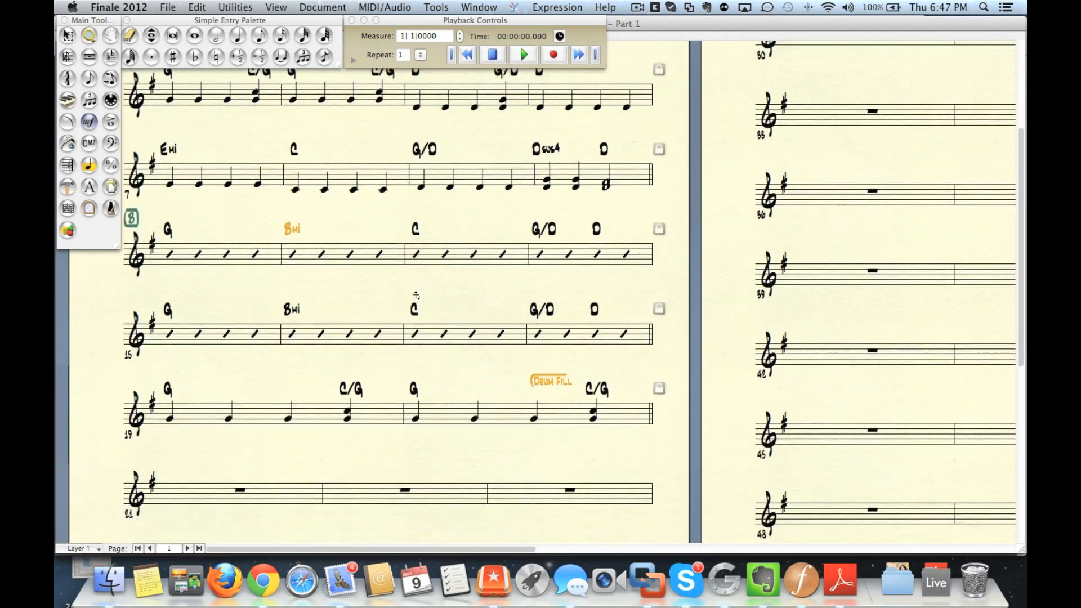
key("super+Tab")
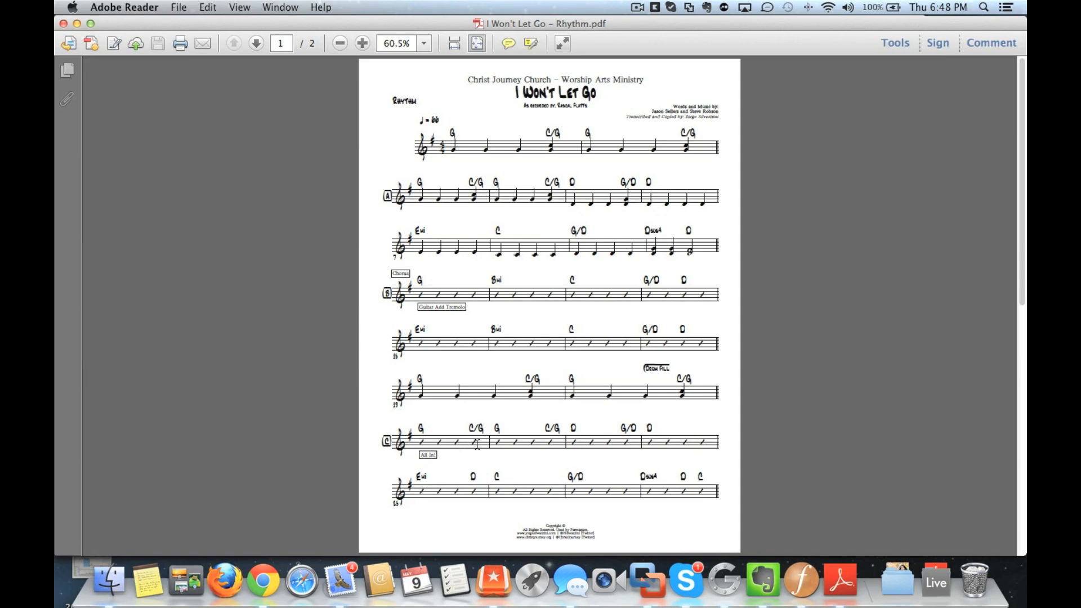
key("super+Tab")
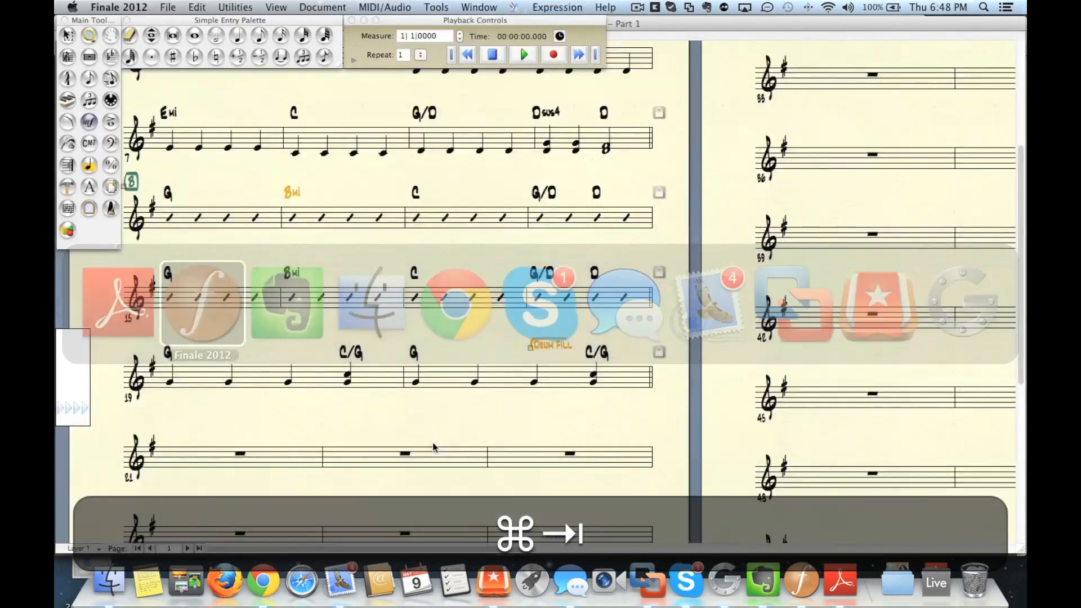
key("super+Tab")
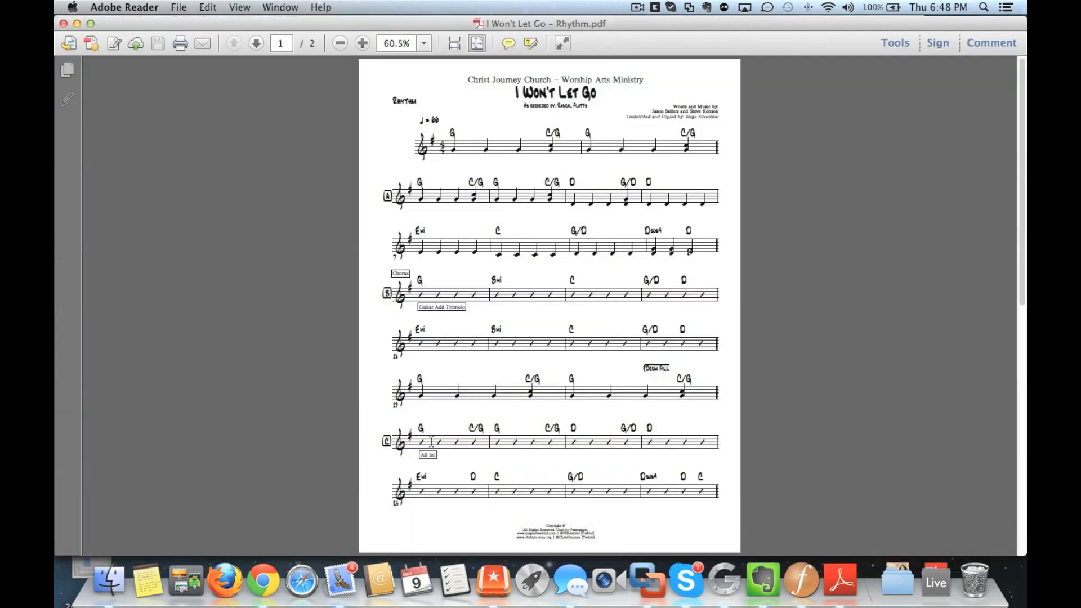
key("super+Tab")
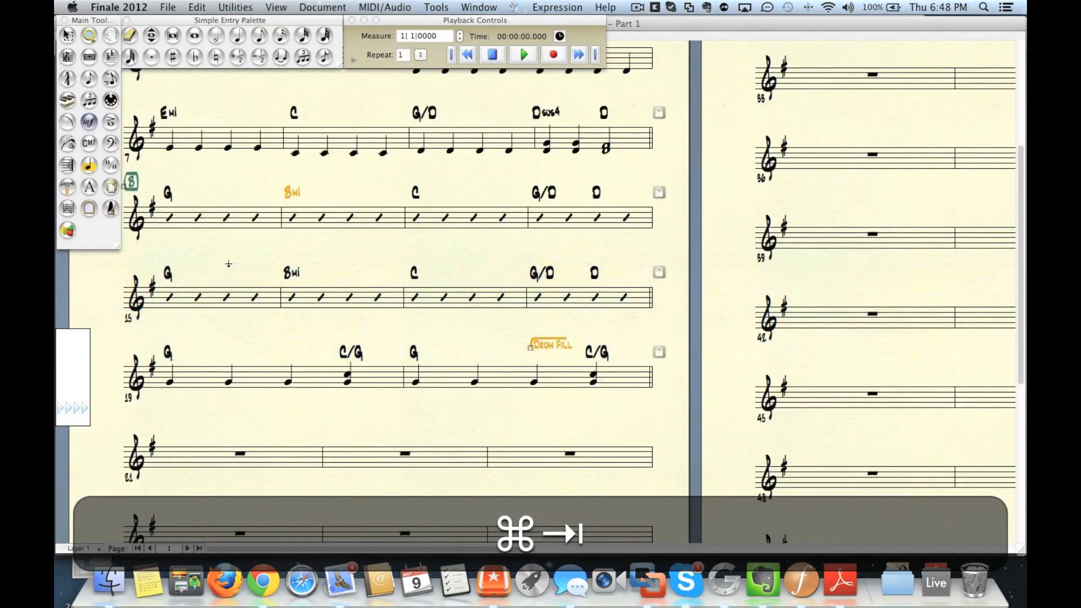
left_click(210, 218)
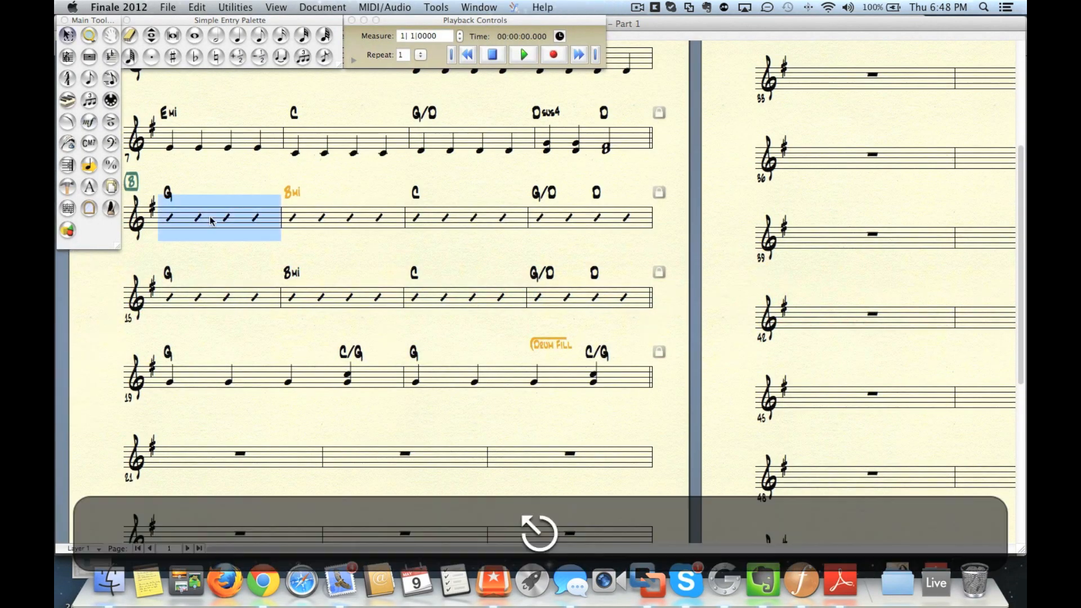
key("super+c")
left_click(213, 457)
key("super+v")
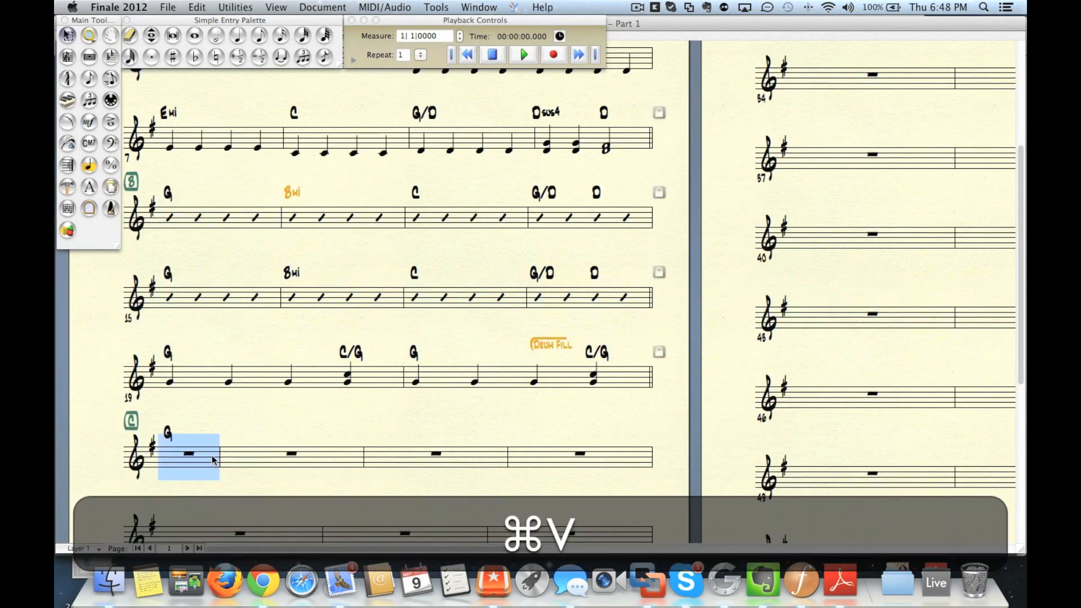
- Check section C of the Rhythm chart in Adobe Reader and add a C/G chord on beat four of measure 21 in Finale
key("super+Tab")
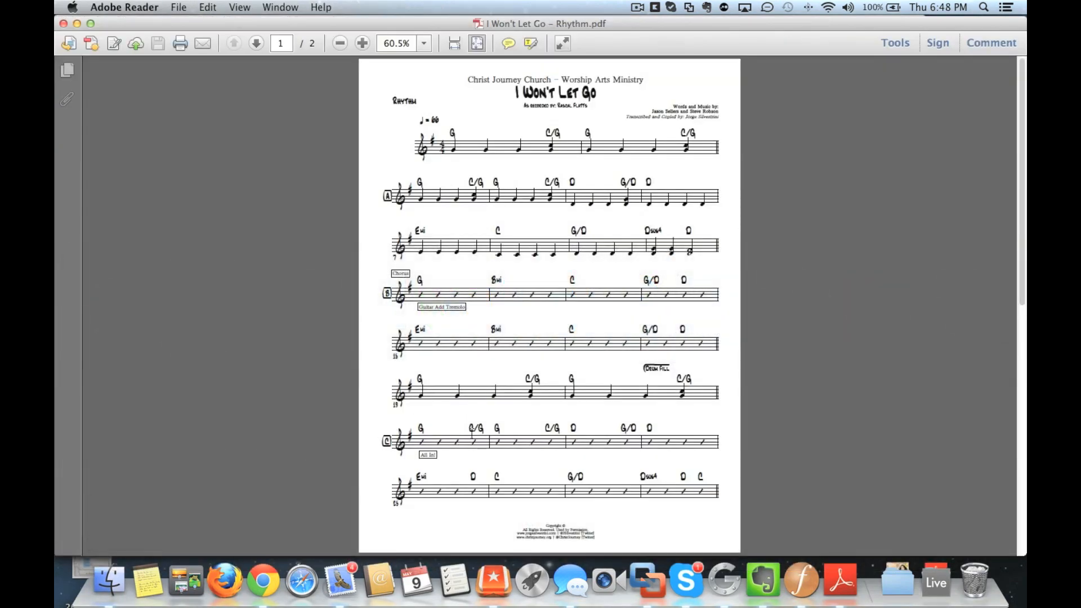
key("super+Tab")
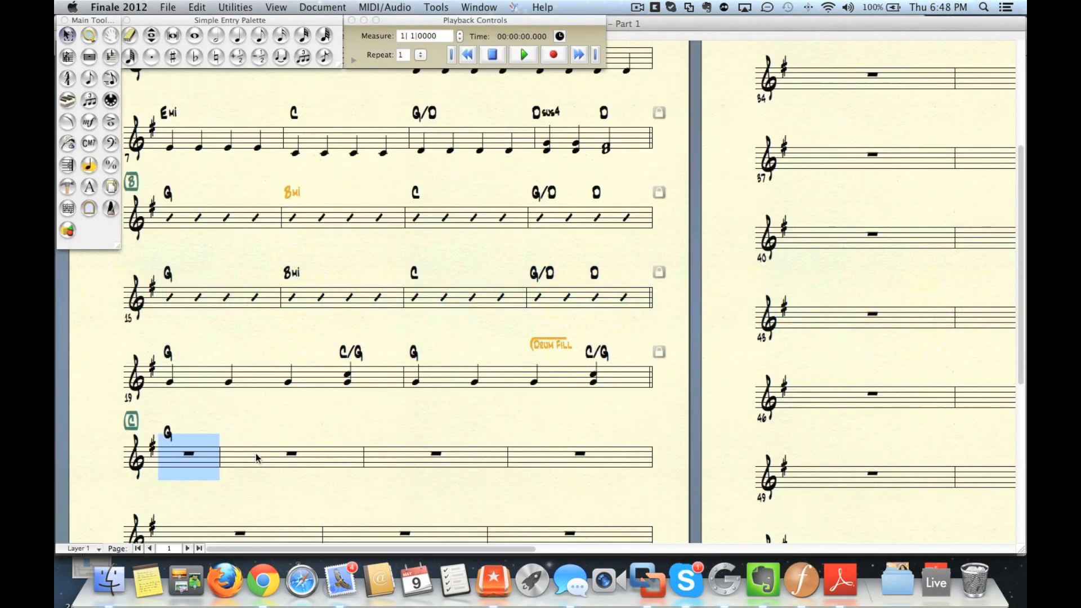
left_click(89, 143)
key("super+Tab")
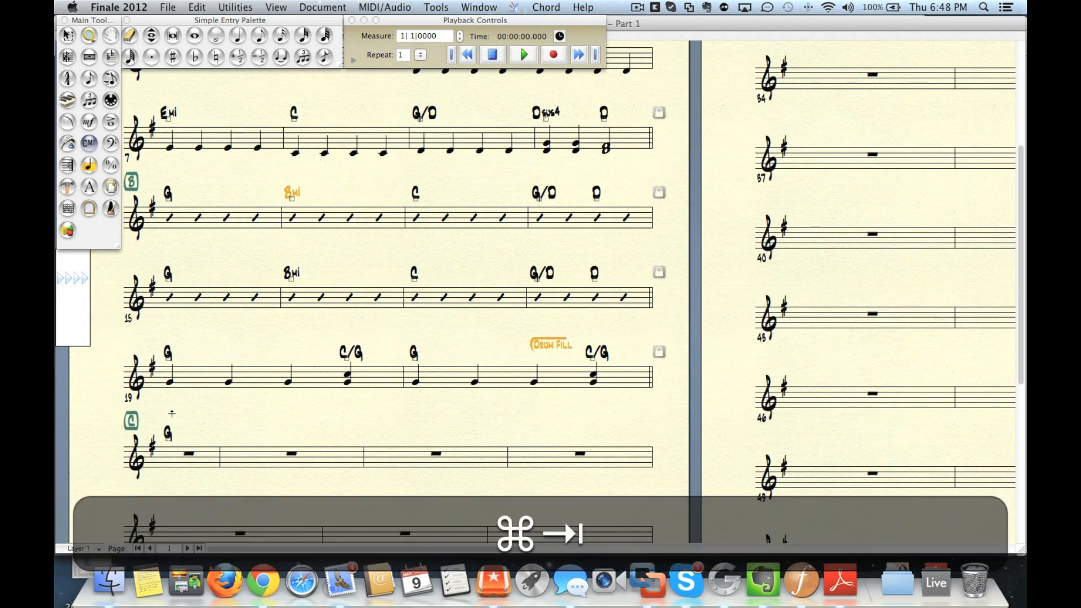
key("super+Tab")
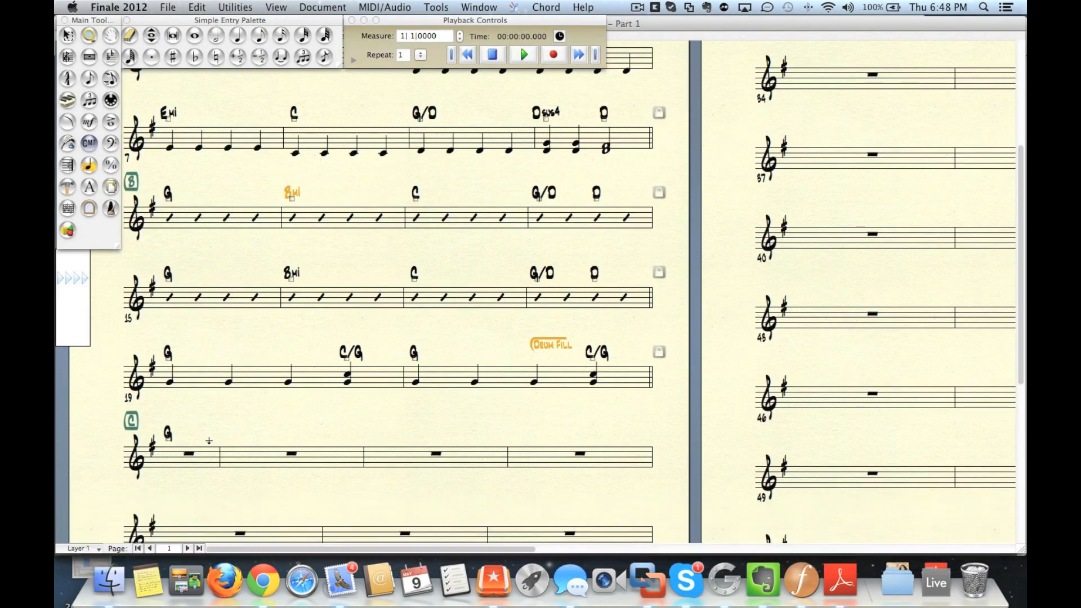
type("C/G")
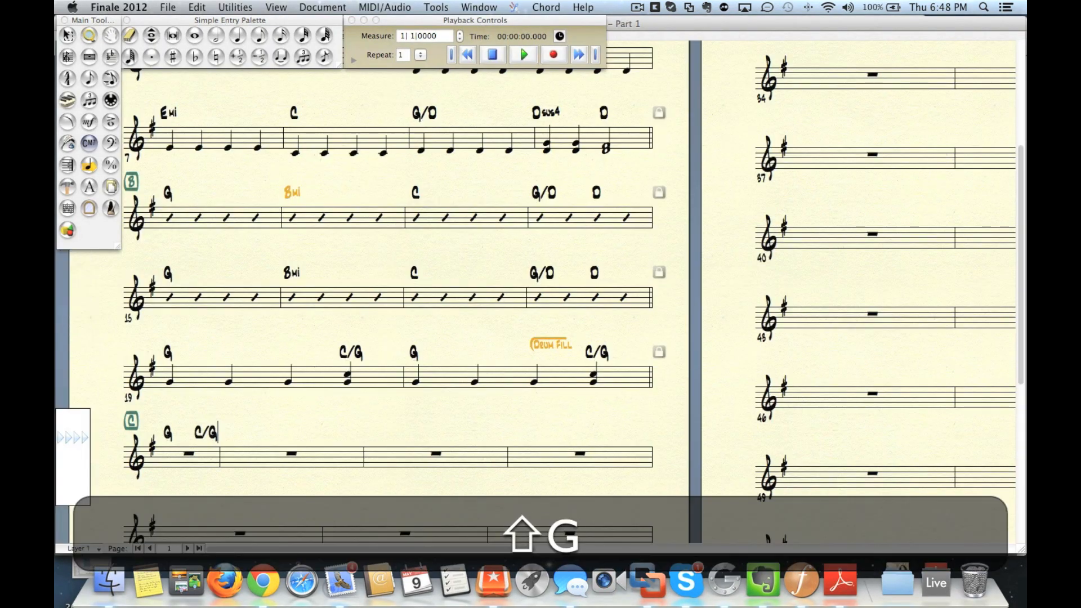
key("Escape")
- Copy measure 21's chords to measure 22 and delete the duplicate rehearsal mark that comes with them
left_click(194, 451)
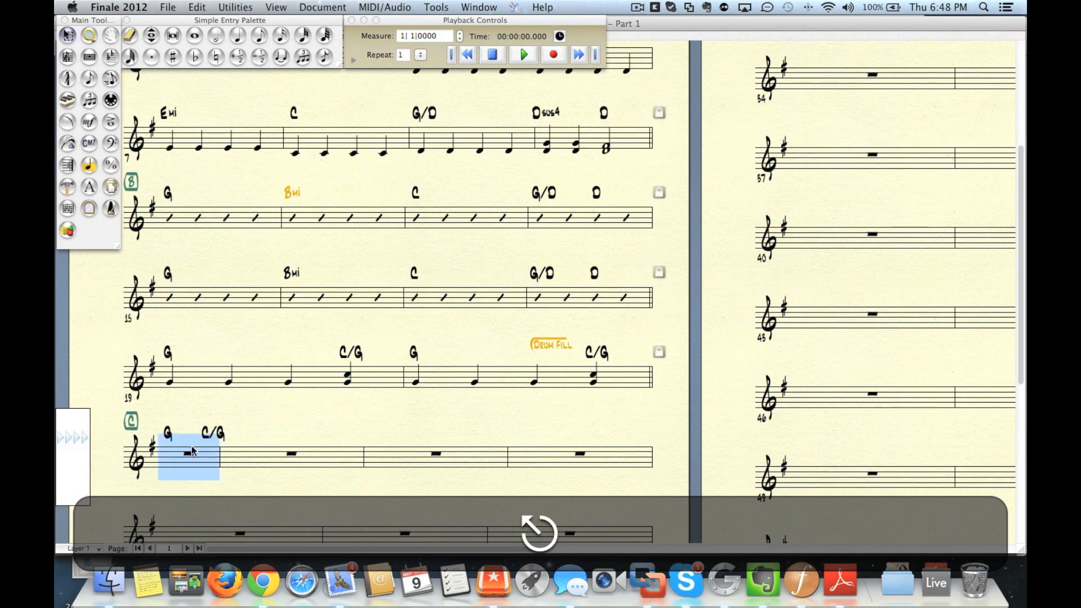
key("super+c")
left_click(248, 461)
key("super+v")
left_click(245, 425)
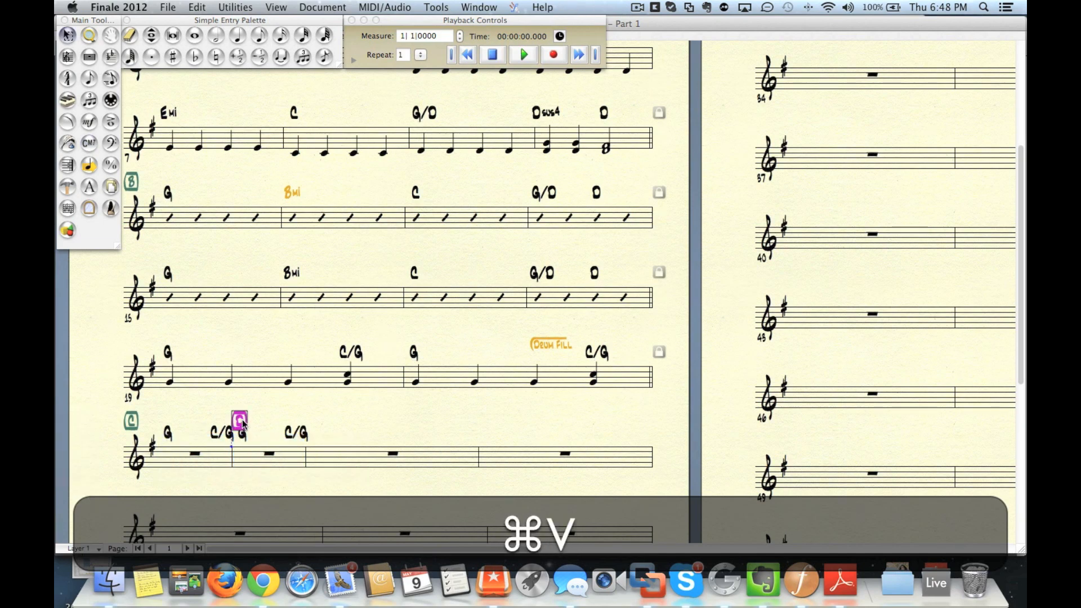
key("BackSpace")
- After checking the chart in Adobe Reader, enter the chords D on beat one and G/D on beat four of measure 23 in Finale
key("super+Tab")
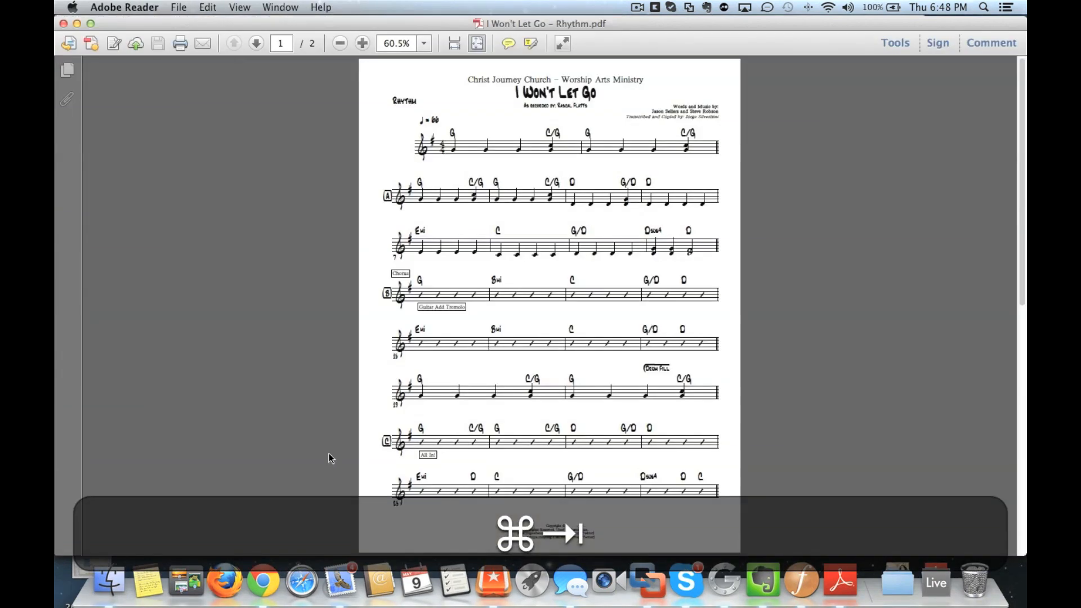
key("super+Tab")
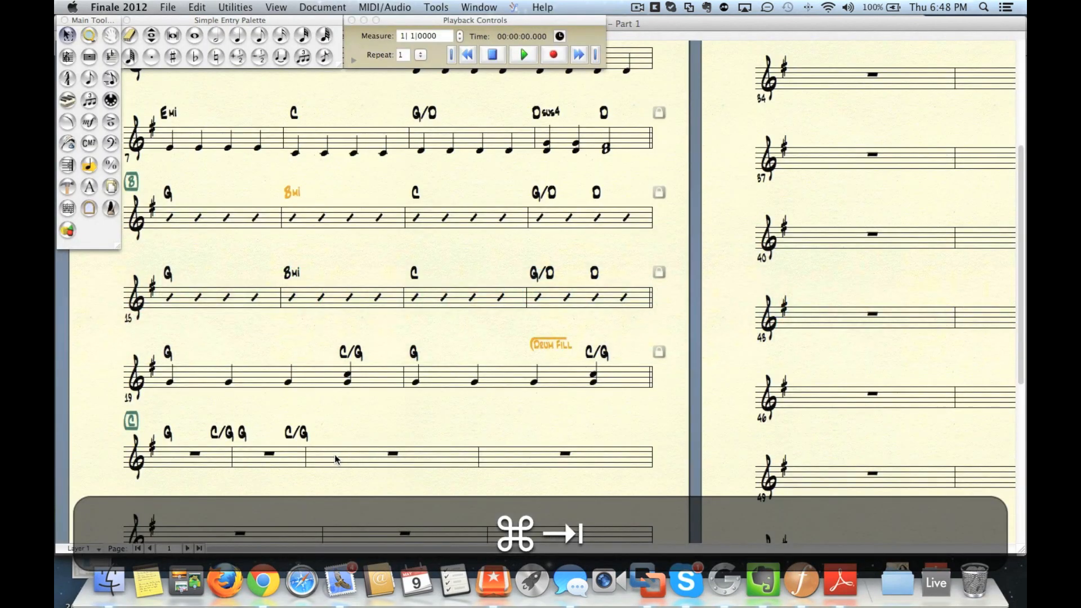
left_click(276, 458)
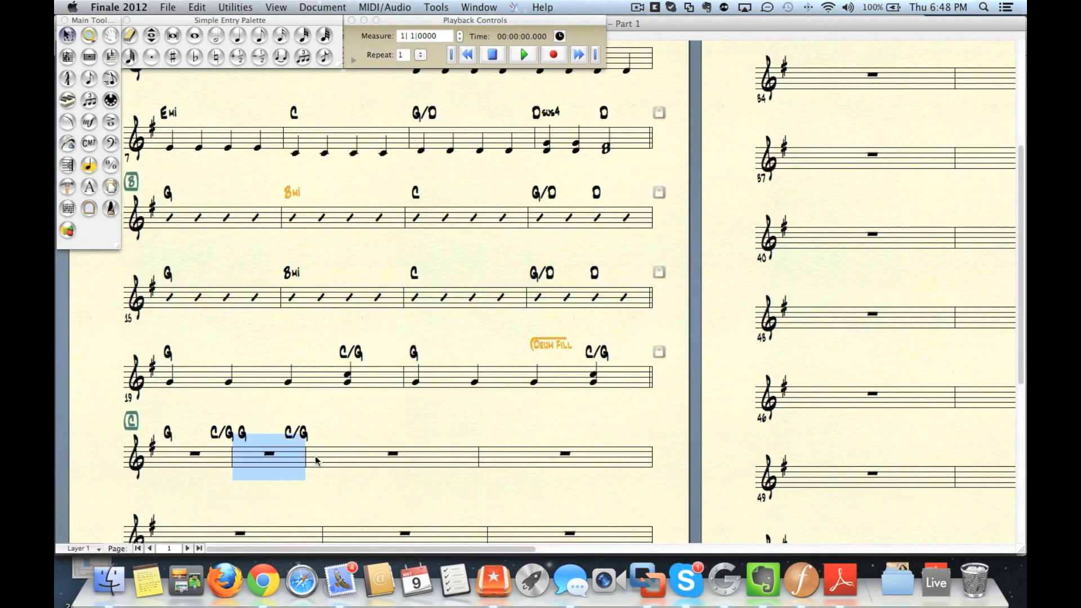
key("super+Tab")
key("super+Tab")
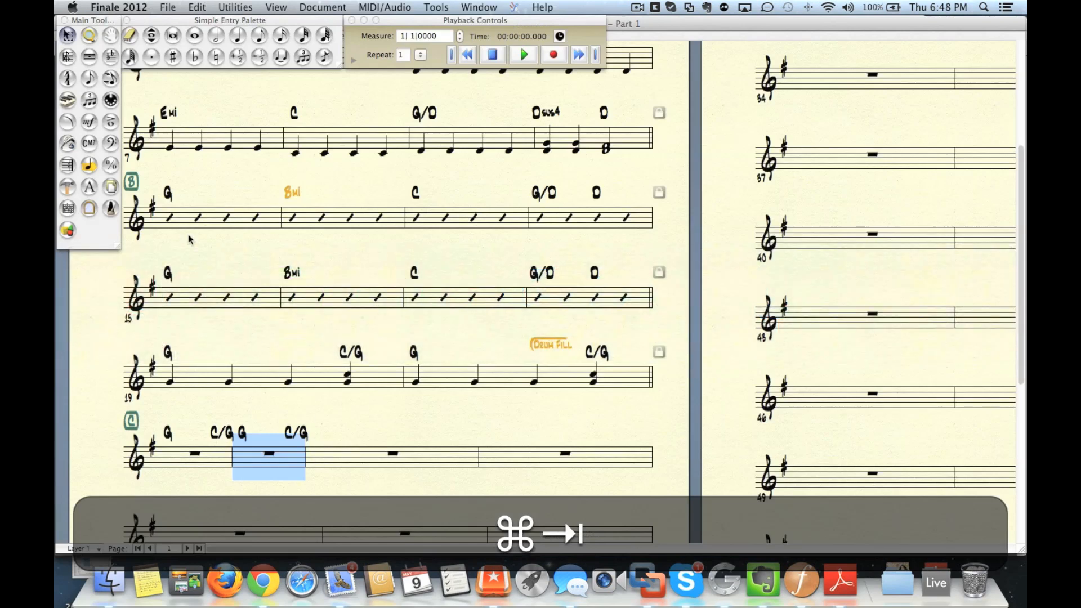
left_click(89, 143)
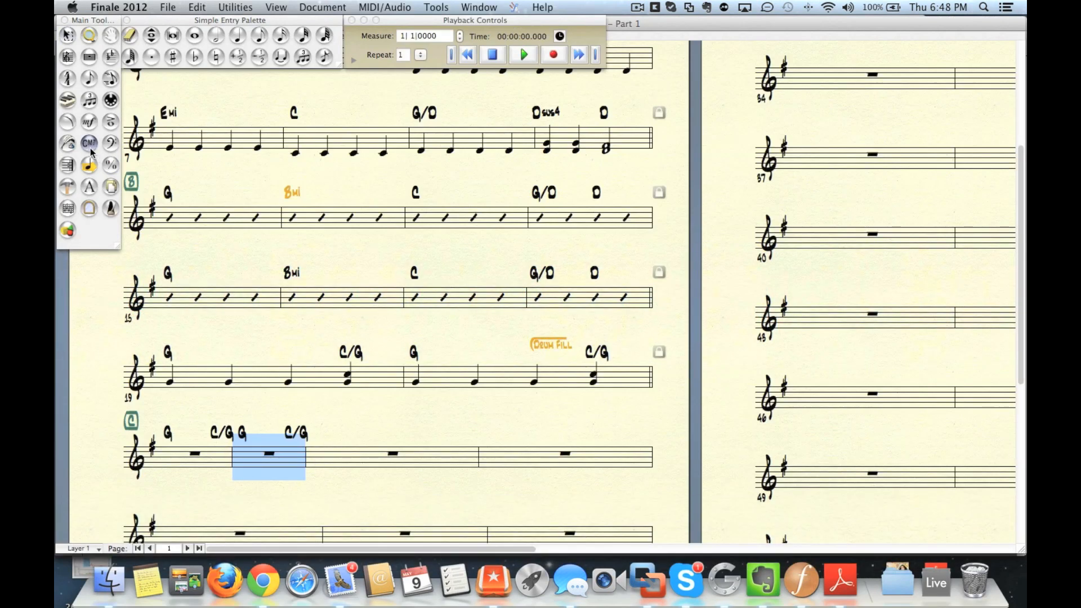
left_click(313, 445)
type("D")
key("space")
key("super+Tab")
key("shift+super+Tab")
type("G/D")
- Compare with the chart in Adobe Reader and enter a D chord on beat one of measure 24 in Finale
key("super+Tab")
key("shift+super+Tab")
key("super+Tab")
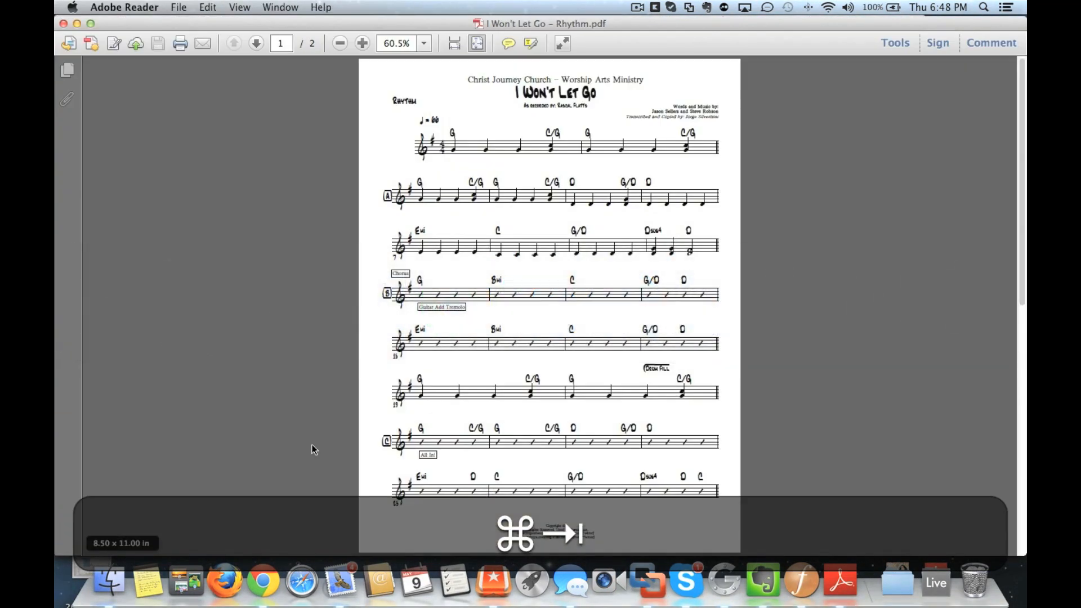
key("super+Tab")
key("space")
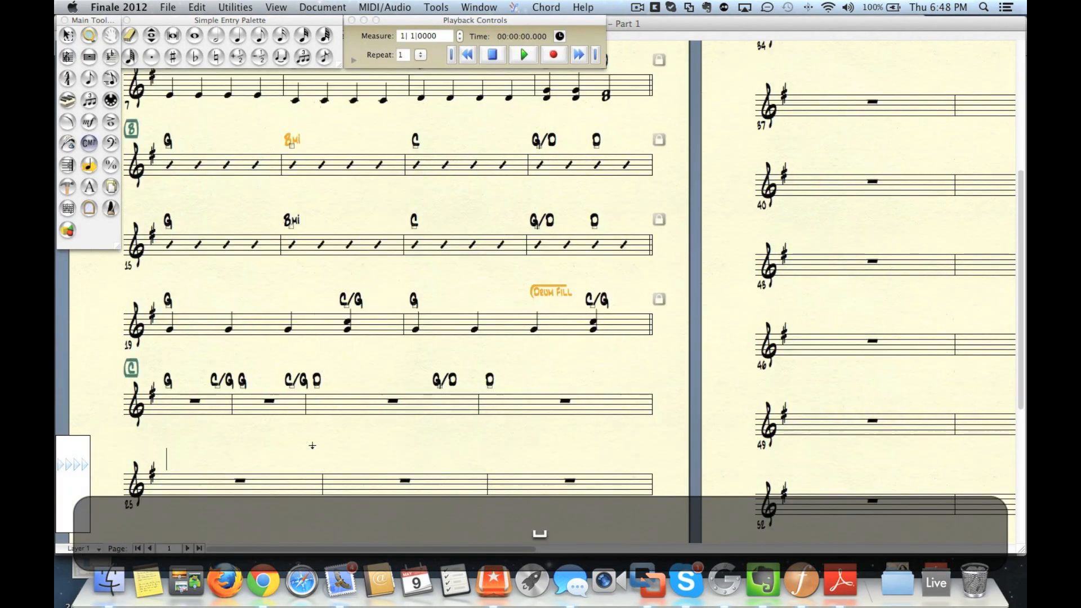
- Enter the chords Em on beat one and D on beat four of measure 25, checking them against the Adobe Reader chart
type("Em")
key("space")
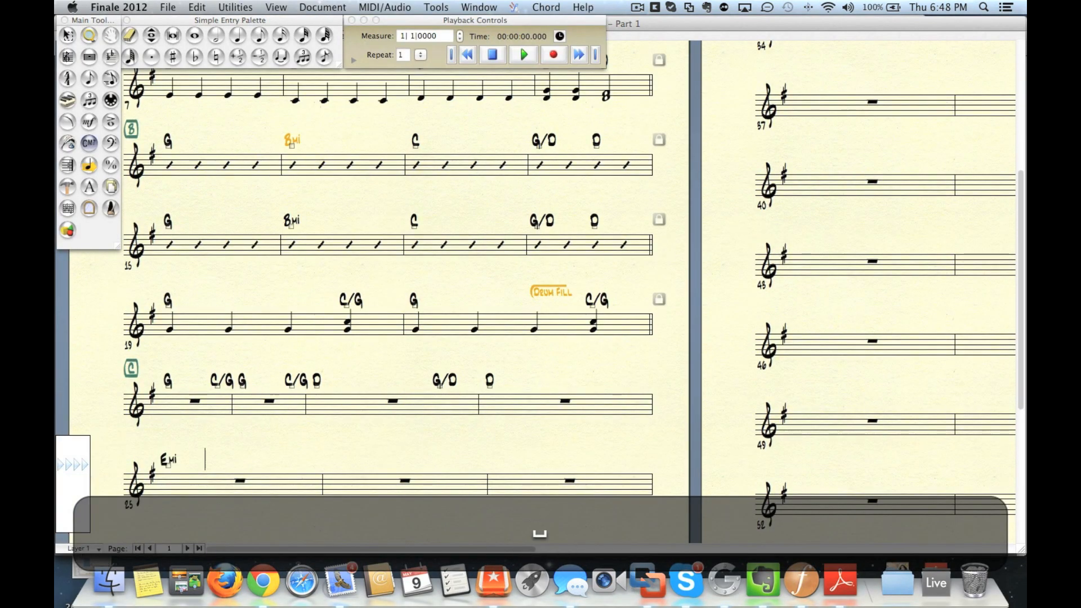
key("space")
type("D")
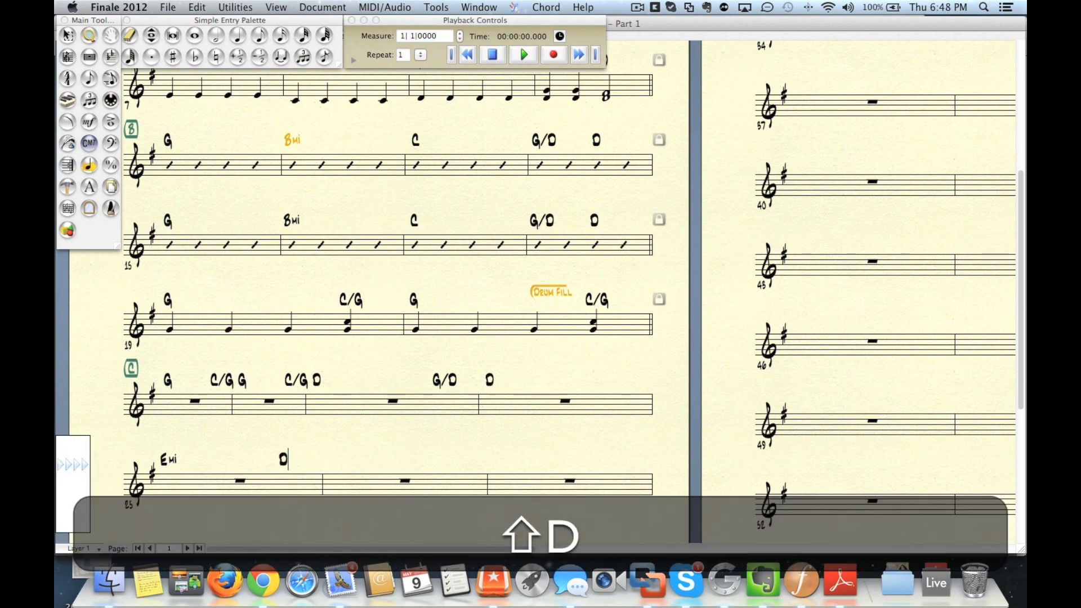
key("super+Tab")
key("super+Tab")
- Enter a C chord at the start of measure 26 and G/D at the start of measure 27, following the Adobe Reader chart
type("C")
key("space")
key("space")
key("space")
key("space")
key("super+Tab")
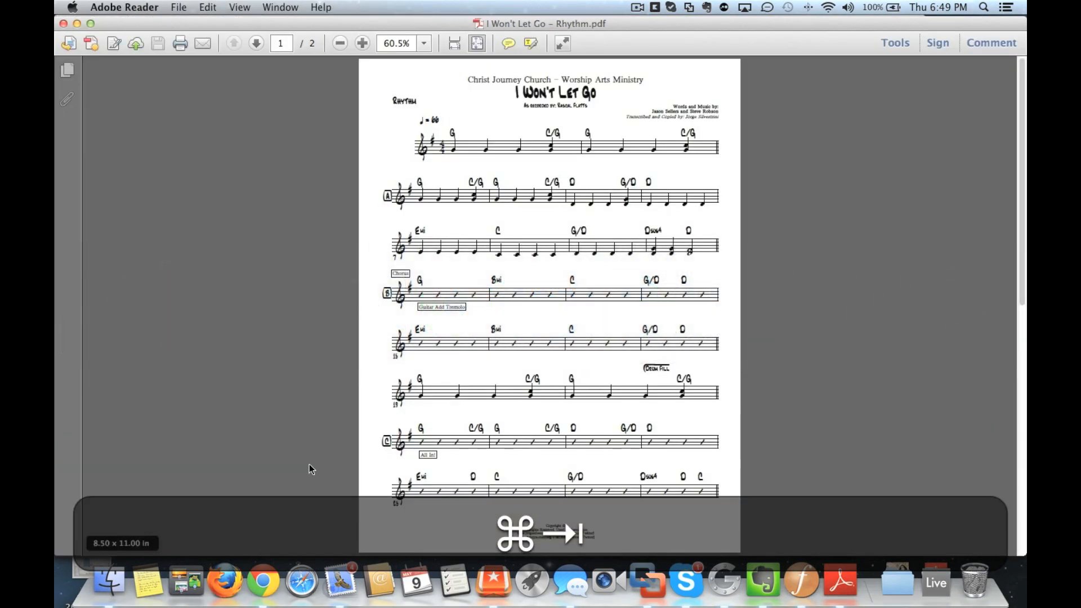
key("super+Tab")
type("G/D")
key("space")
- Following the Adobe Reader chart, enter Dsus4 on beat one, D on beat three and C on beat four of measure 28 in Finale
key("super+Tab")
key("super+Tab")
key("space")
key("space")
key("space")
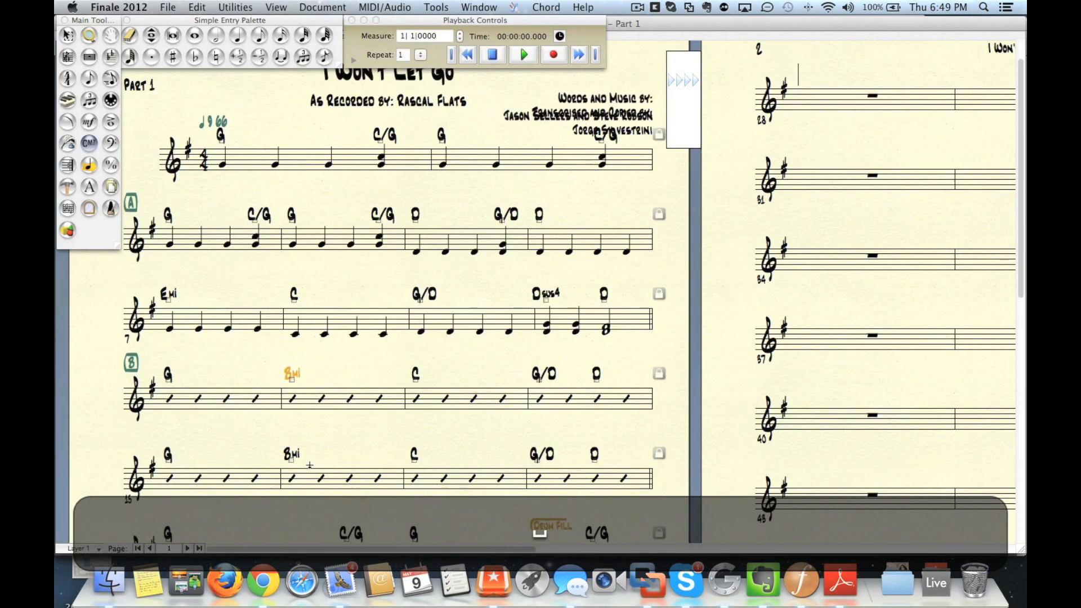
type("Dsus4")
key("space")
key("super+Tab")
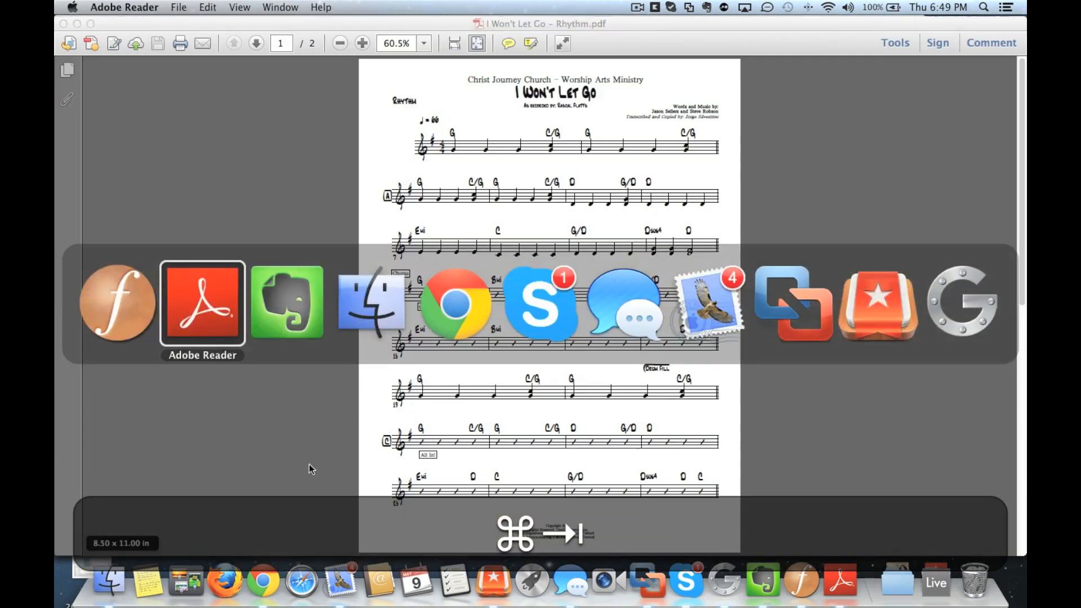
key("super+Tab")
key("space")
type("D")
key("space")
type("C")
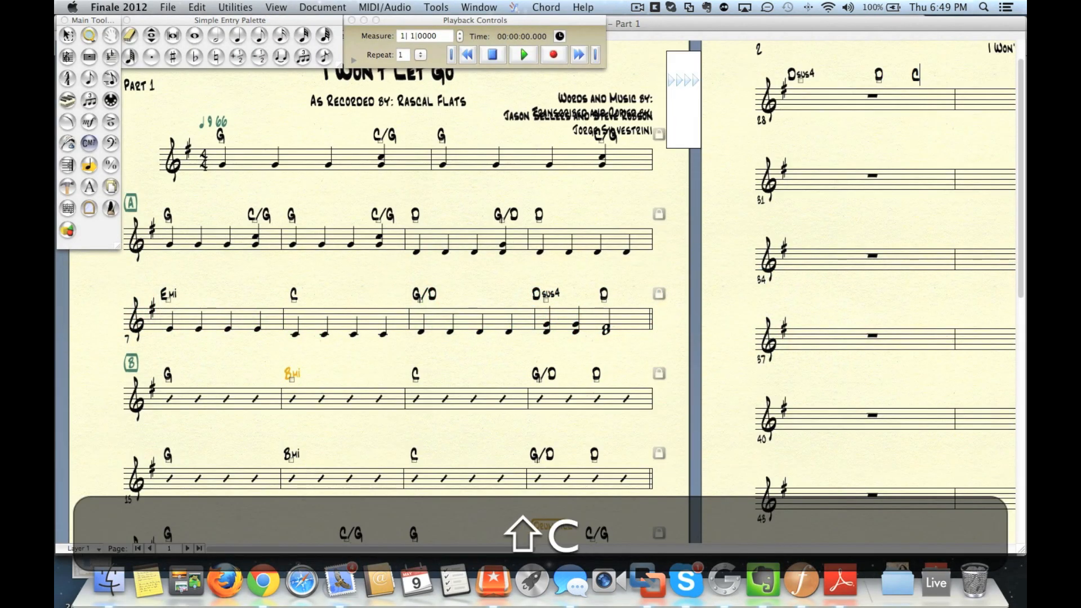
key("Escape")
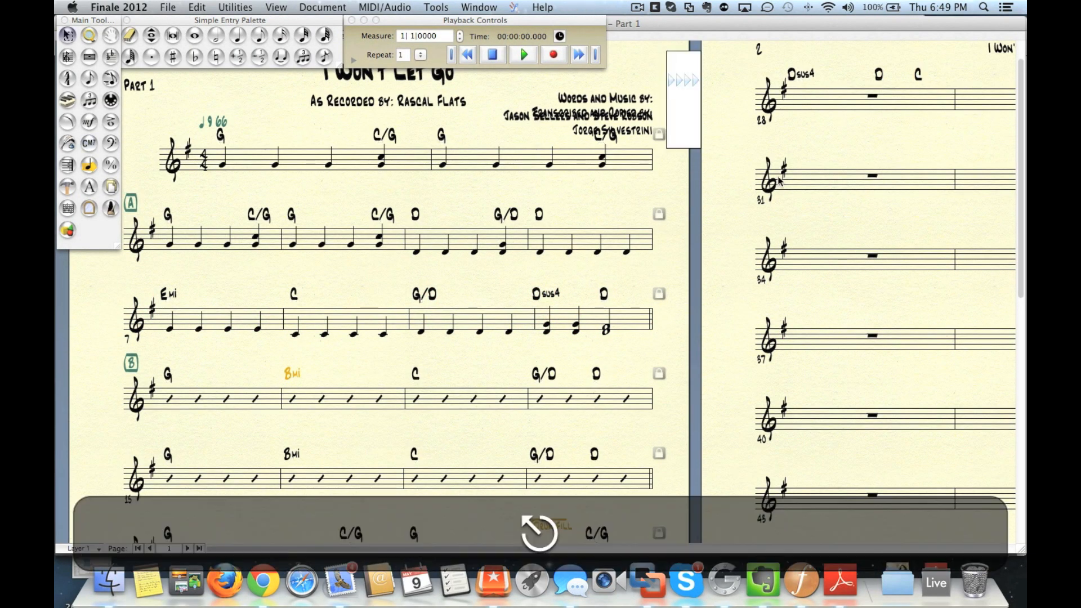
- Move measure 28 from page 2 up to the end of the system that starts with measure 25
left_click(852, 103)
key("Up")
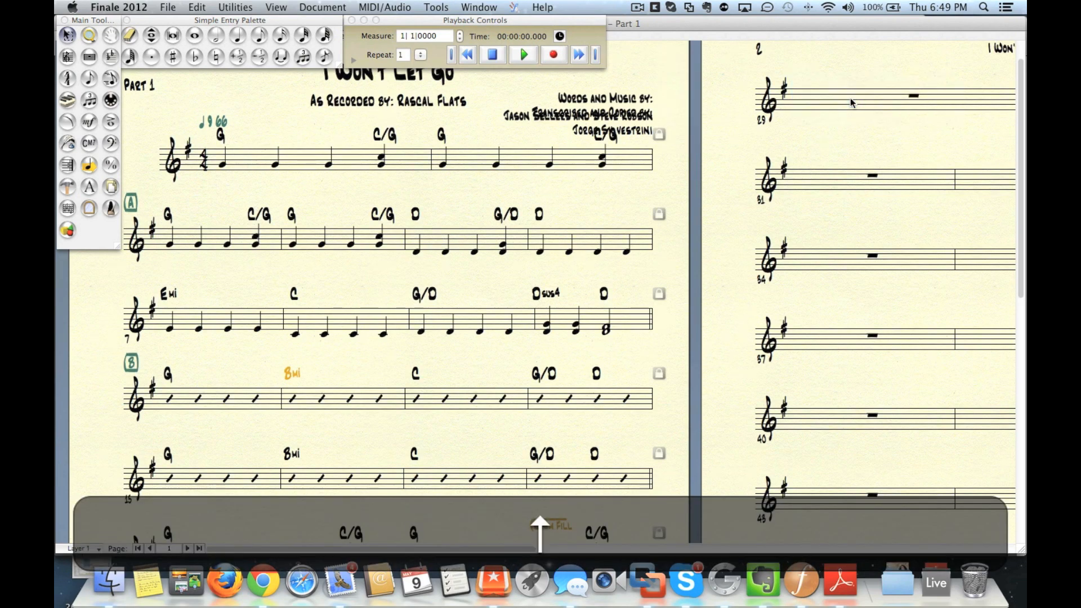
scroll(648, 233, "down", 2)
scroll(648, 233, "down", 4)
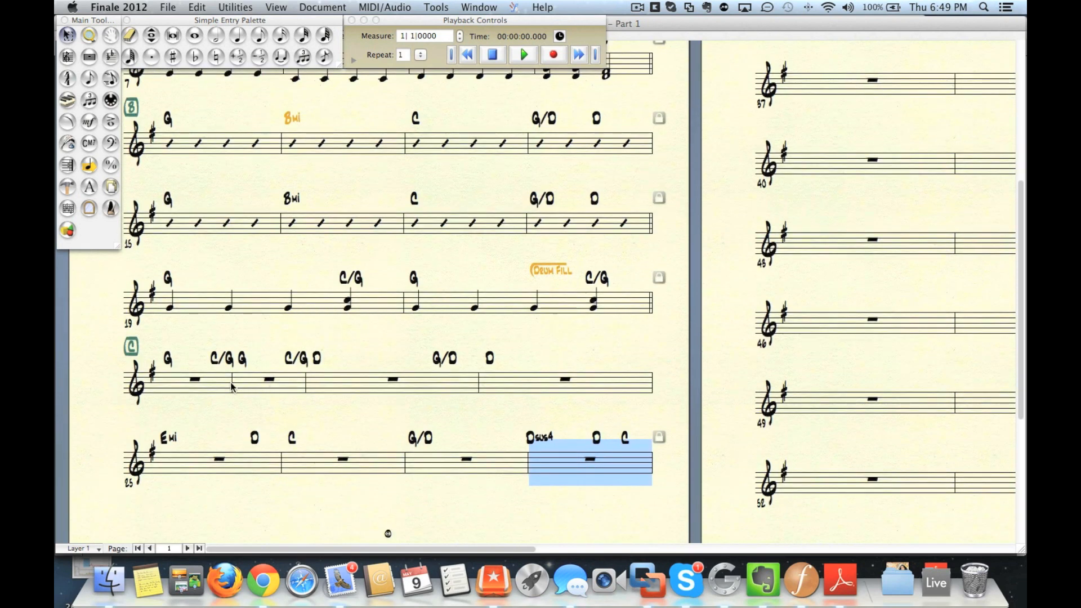
- Apply slash notation to measures 21 through 28
left_click(209, 379, "shift")
left_click(68, 57)
key("s")
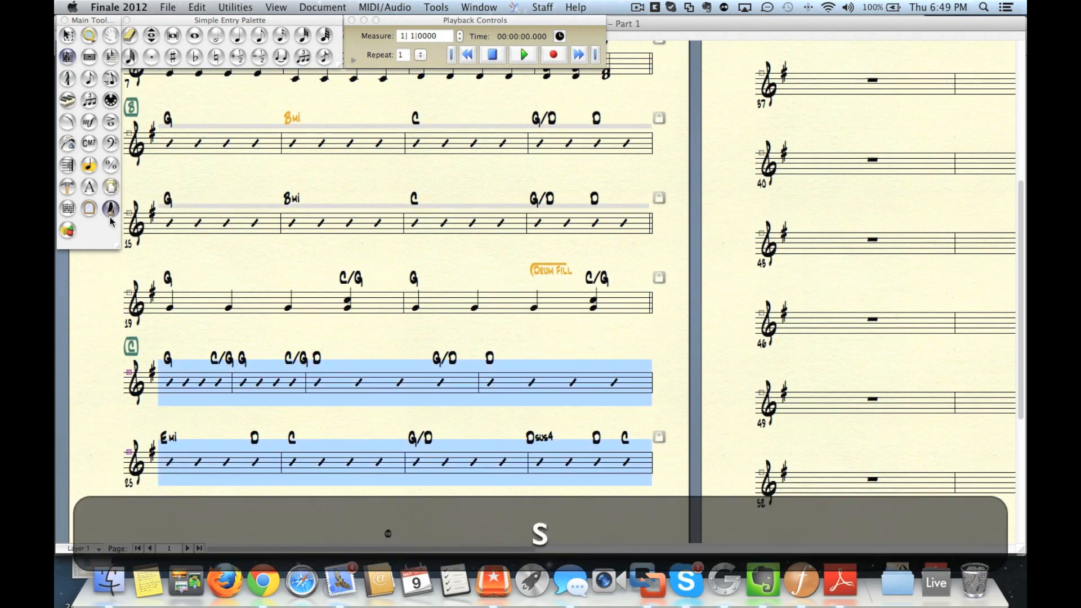
key("Escape")
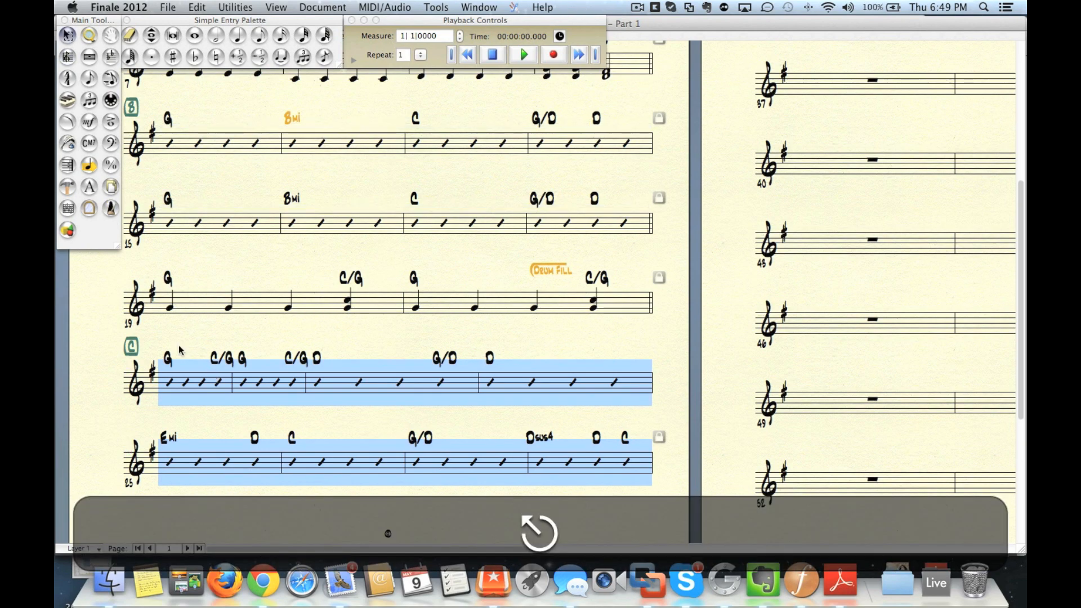
- Apply music spacing to measures 21 through 24 in section C to even out their widths
left_click(195, 382)
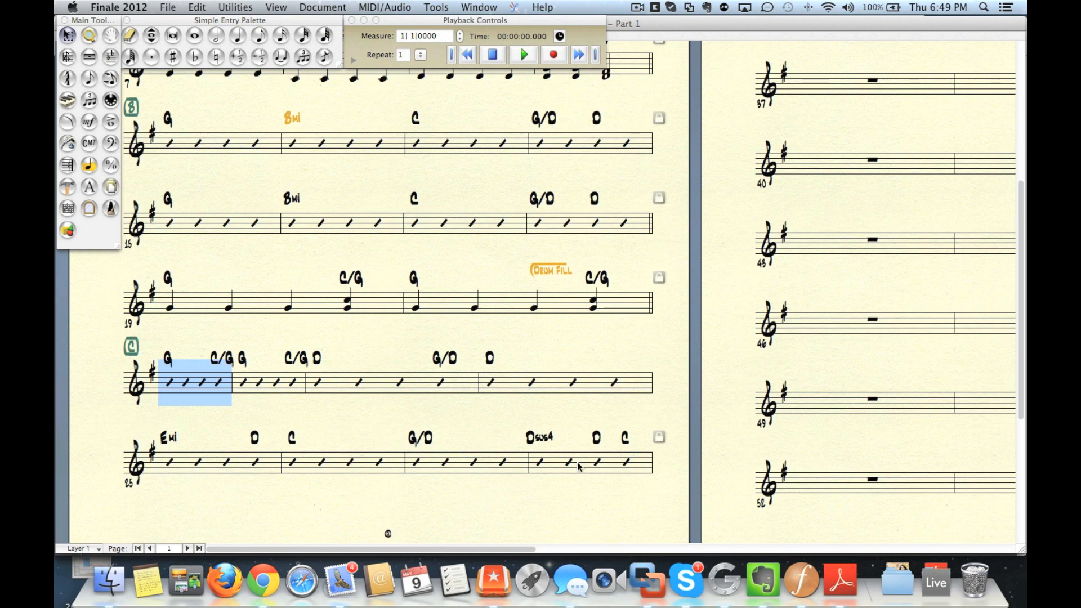
left_click(558, 394, "shift")
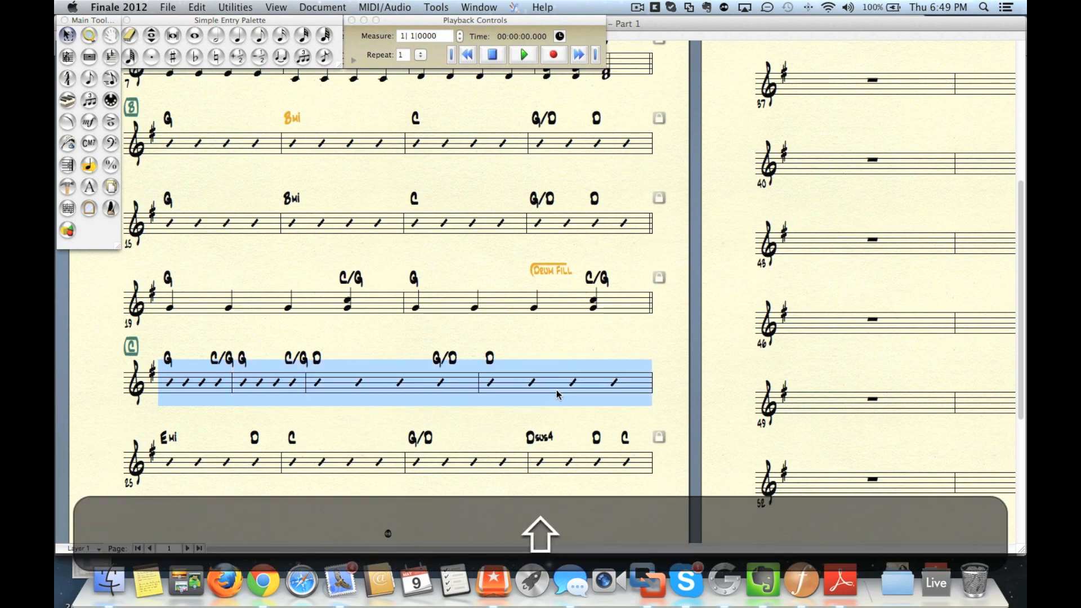
key("super+4")
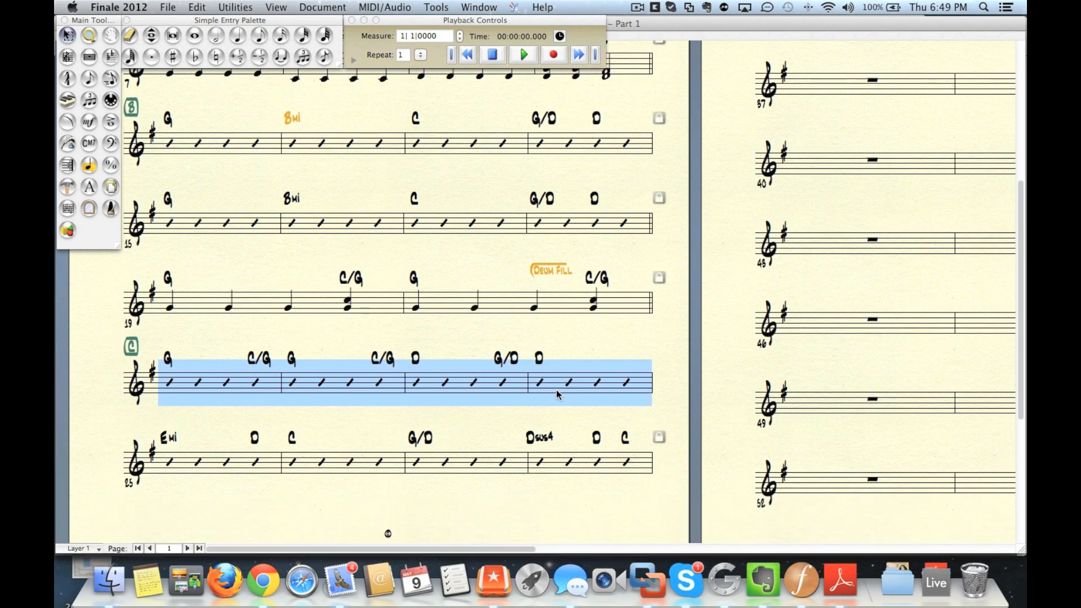
left_click(452, 346)
- Select measures 1 through 28 and reapply music spacing to the whole first page
left_click(554, 461)
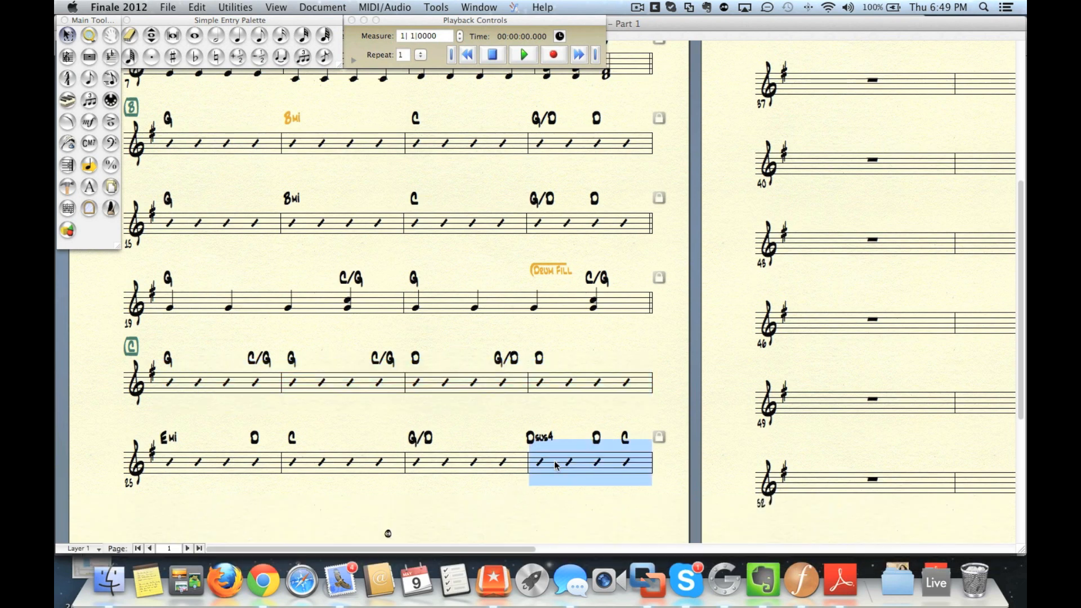
scroll(555, 461, "up", 2)
scroll(554, 461, "up", 5)
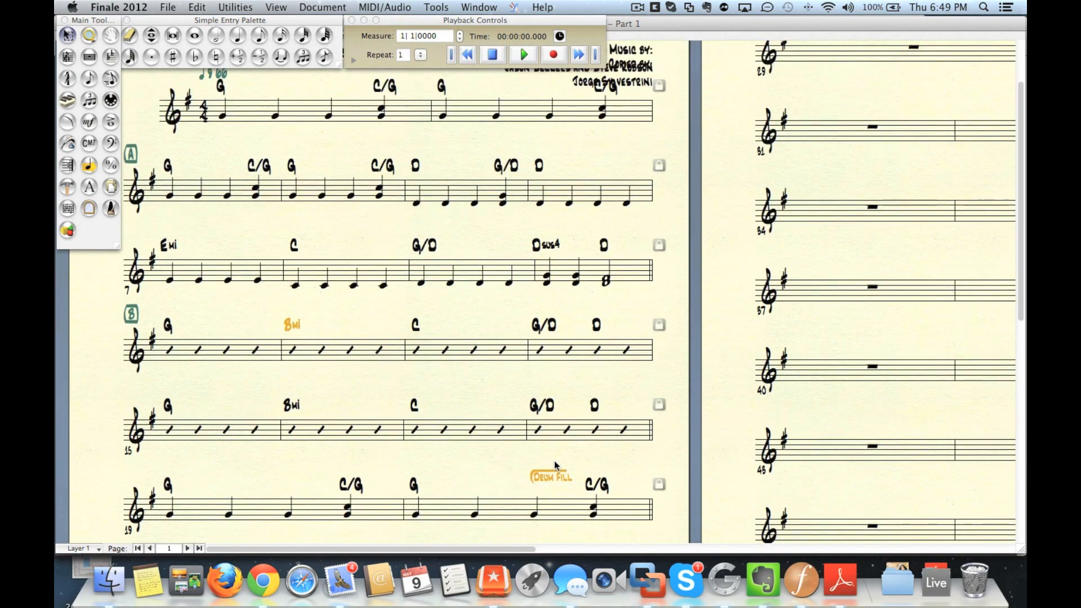
scroll(554, 461, "up", 1)
left_click(307, 201, "shift")
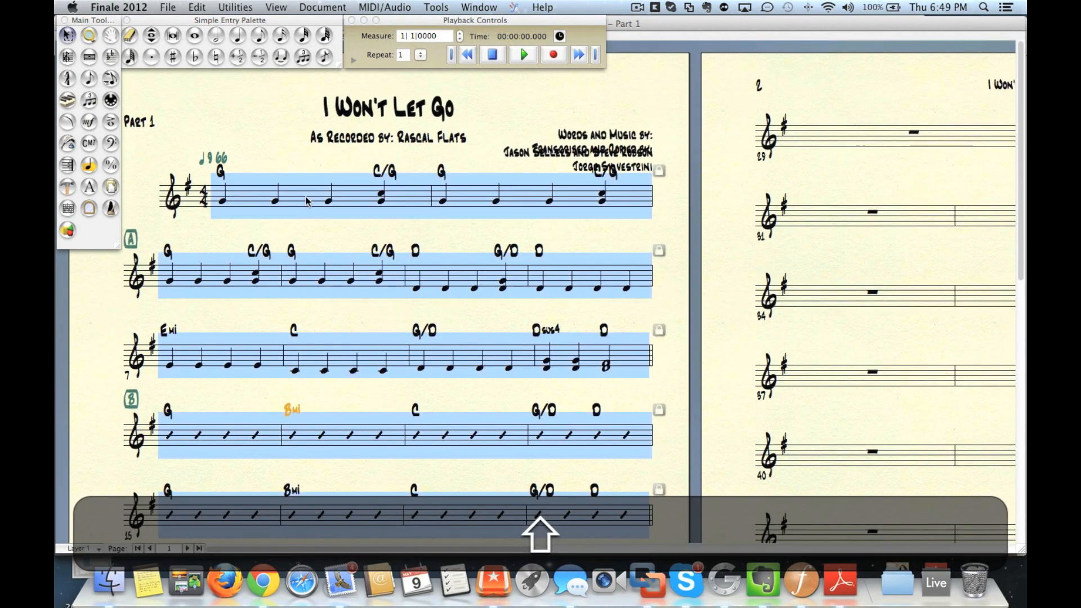
key("shift+super+4")
left_click(271, 220)
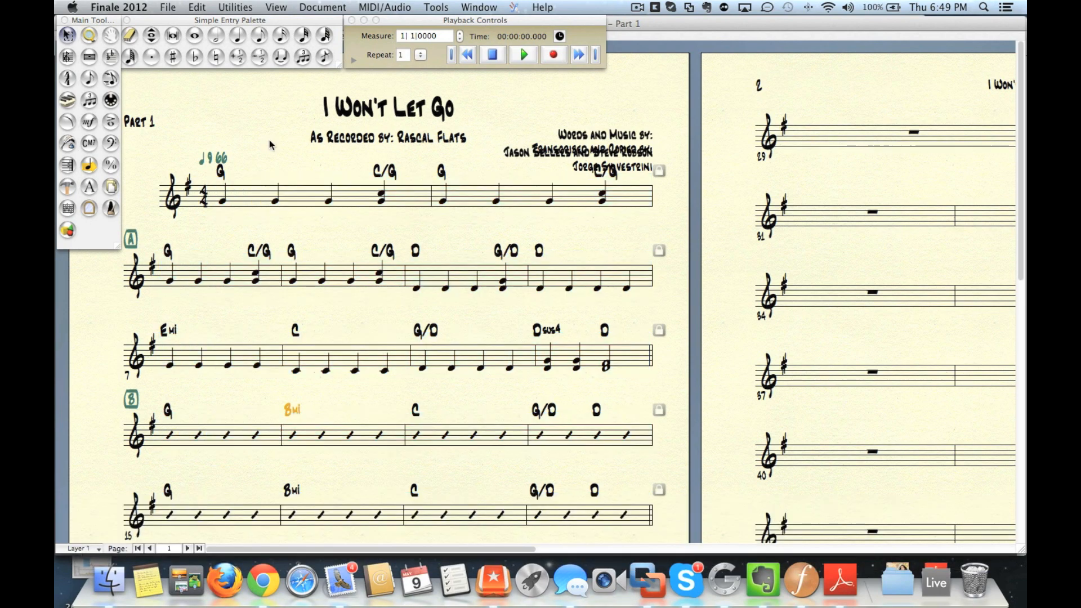
- Review the score's completed first page and examine both pages of the Rhythm chart in Adobe Reader
scroll(267, 235, "down", 6)
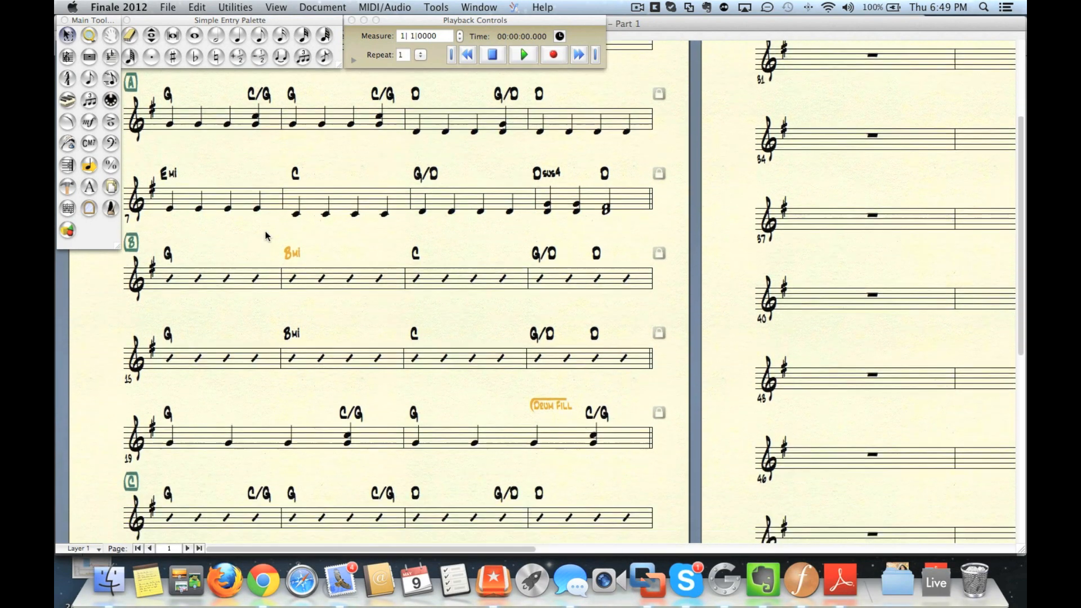
scroll(267, 235, "down", 3)
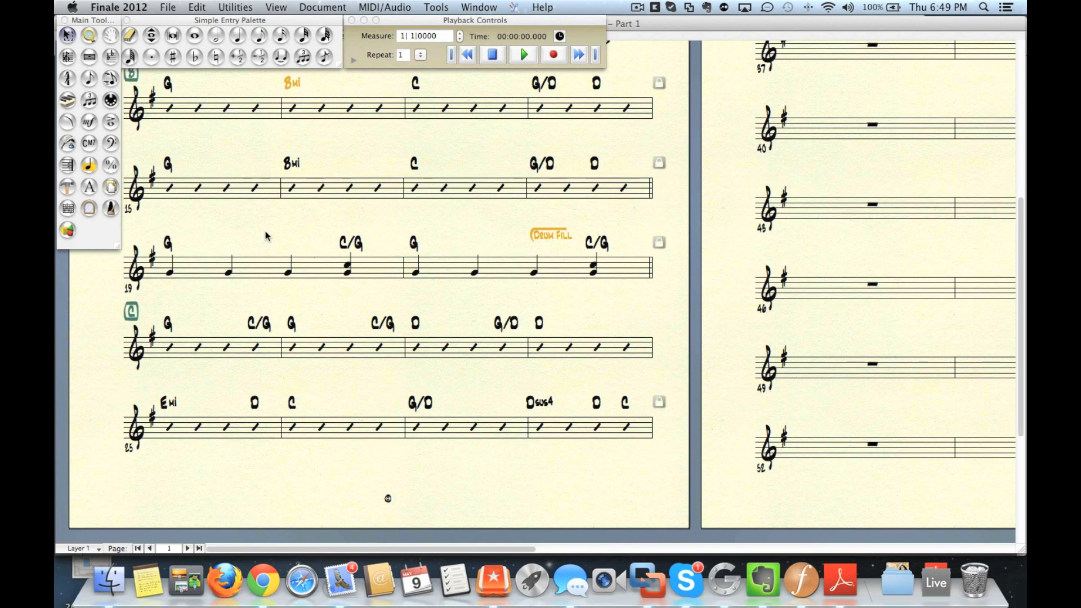
scroll(267, 235, "up", 5)
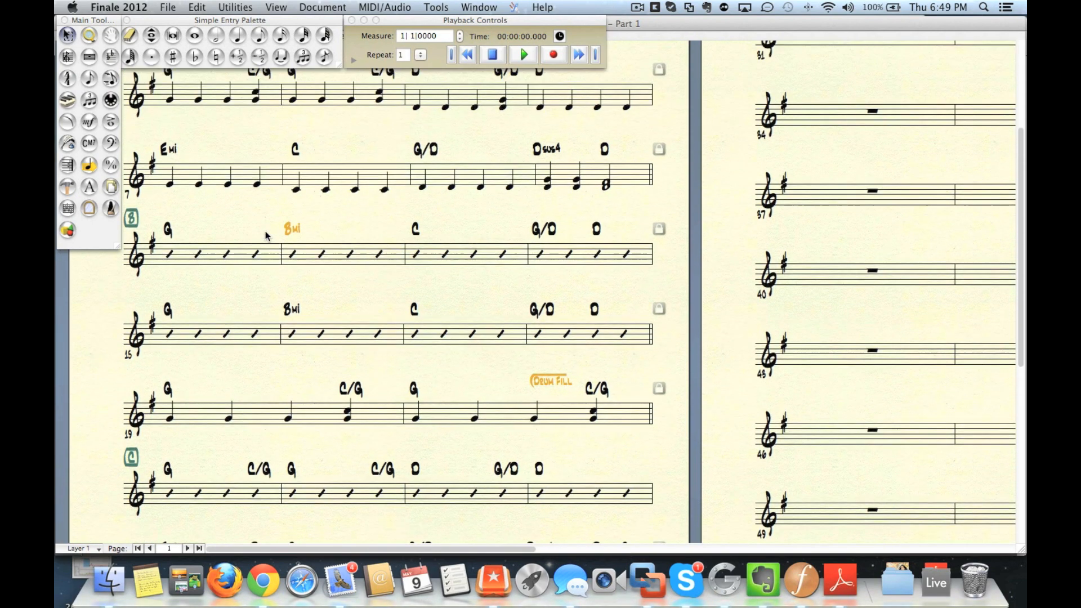
scroll(266, 235, "up", 3)
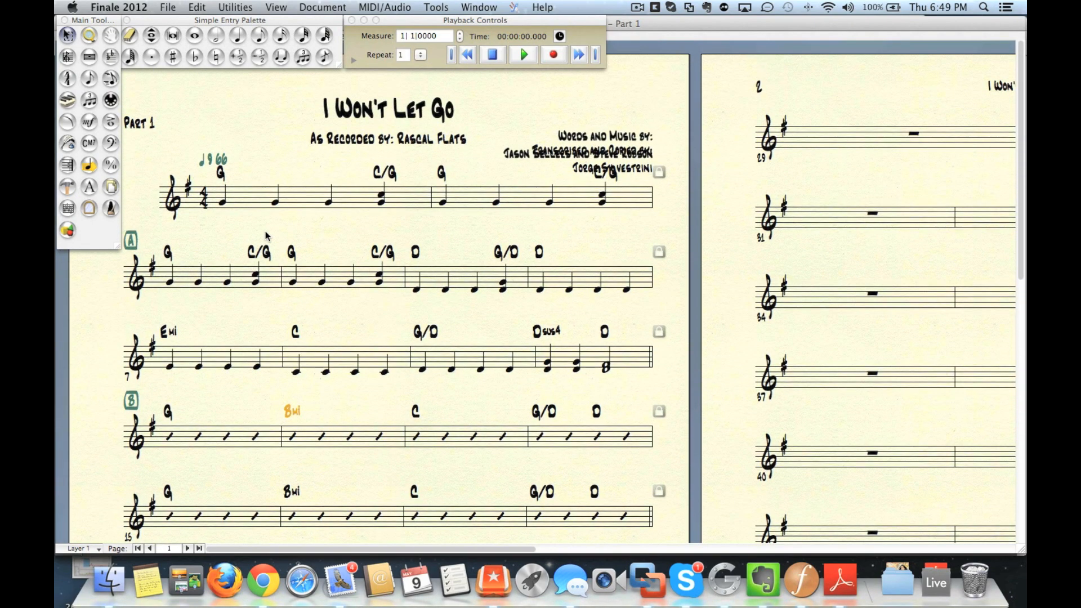
key("super+Tab")
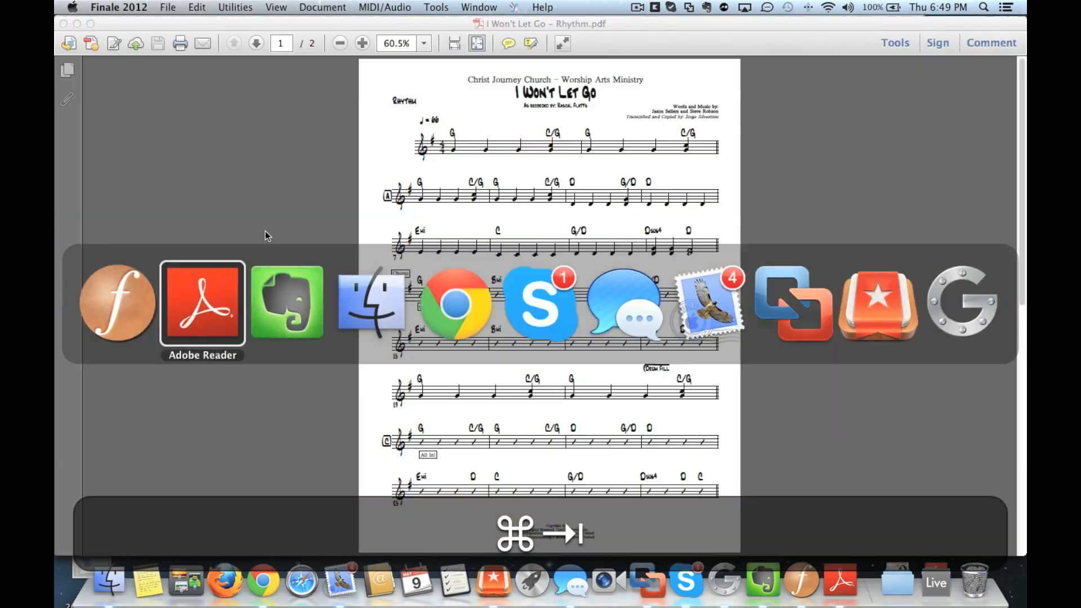
key("super+Down")
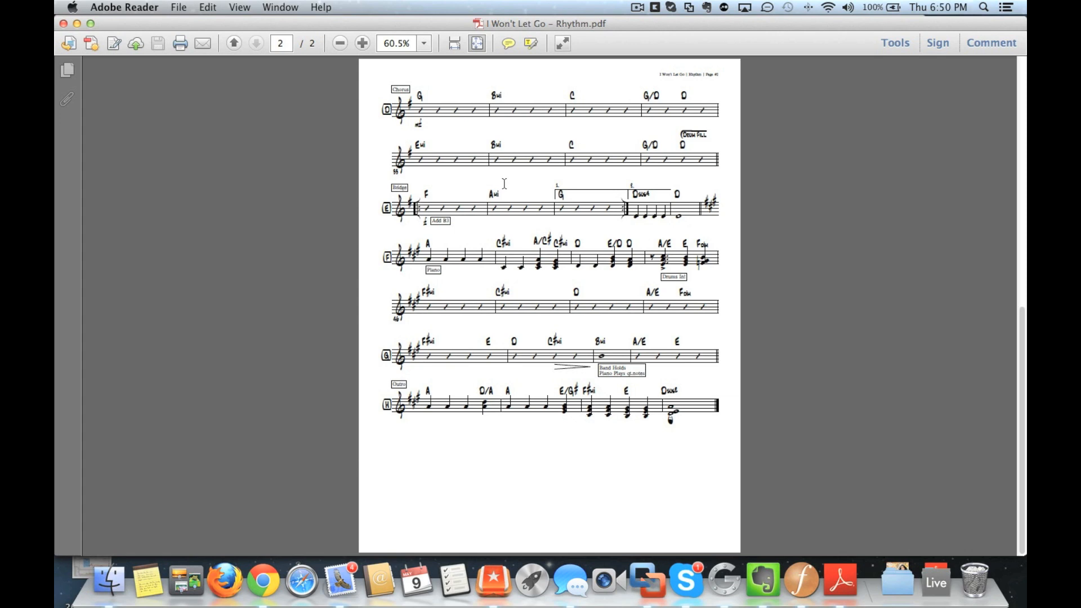
scroll(477, 236, "up", 1)
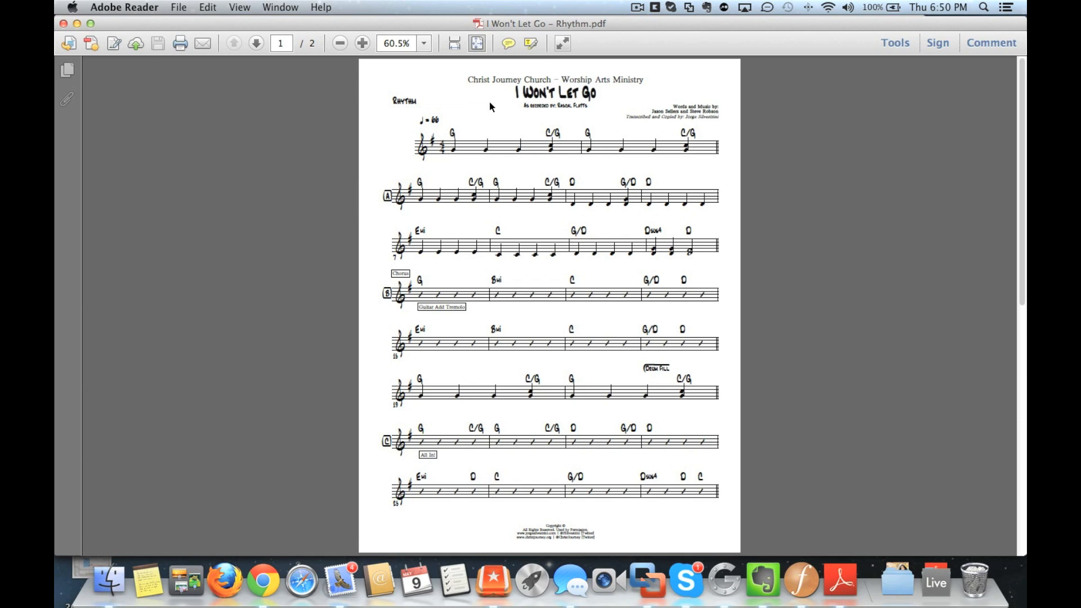
scroll(490, 106, "down", 1)
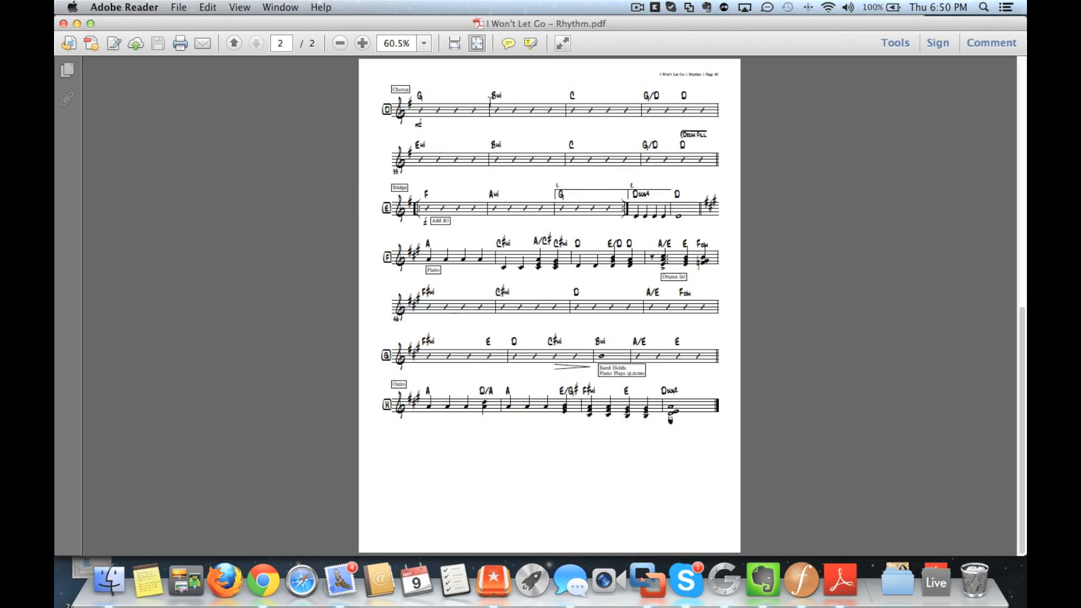